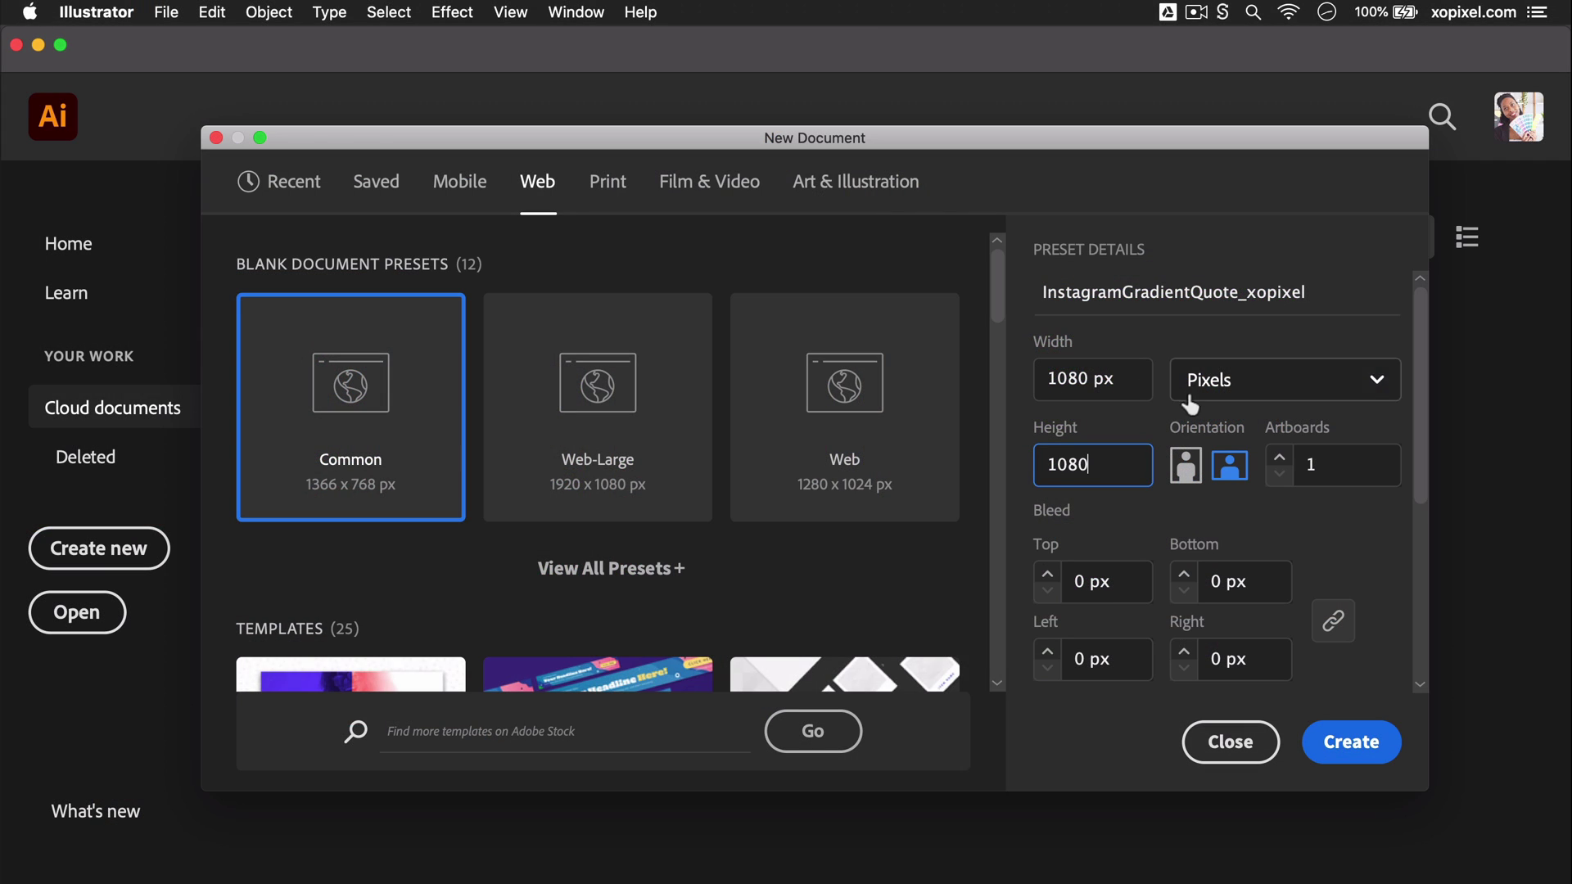
Set the new document to three 1080 × 1080 px artboards and create it
left_click(1279, 459)
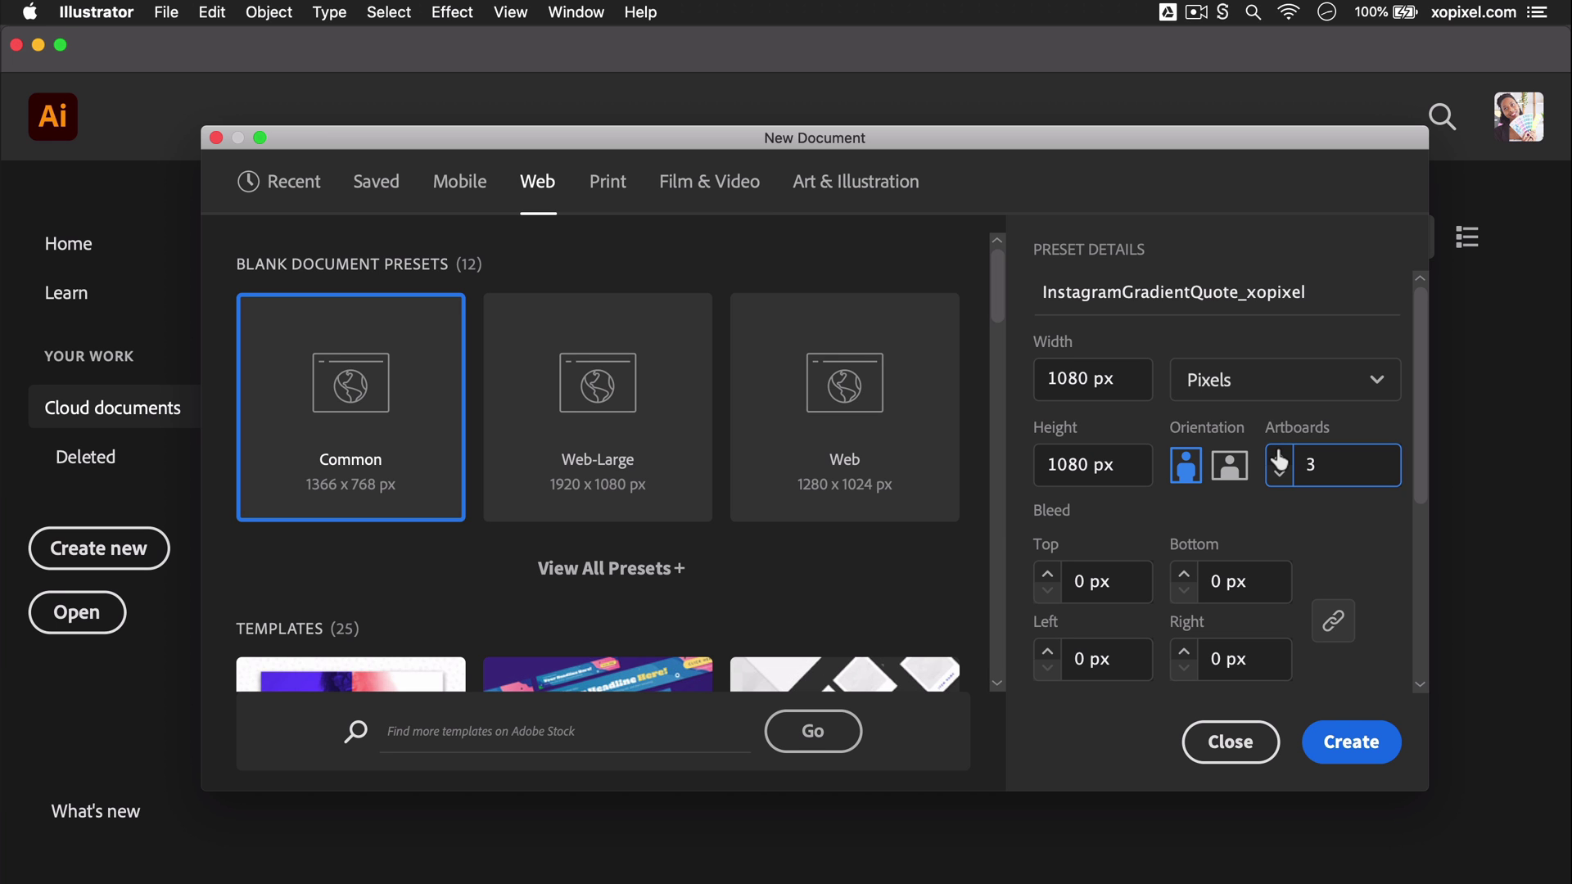
left_click(1339, 733)
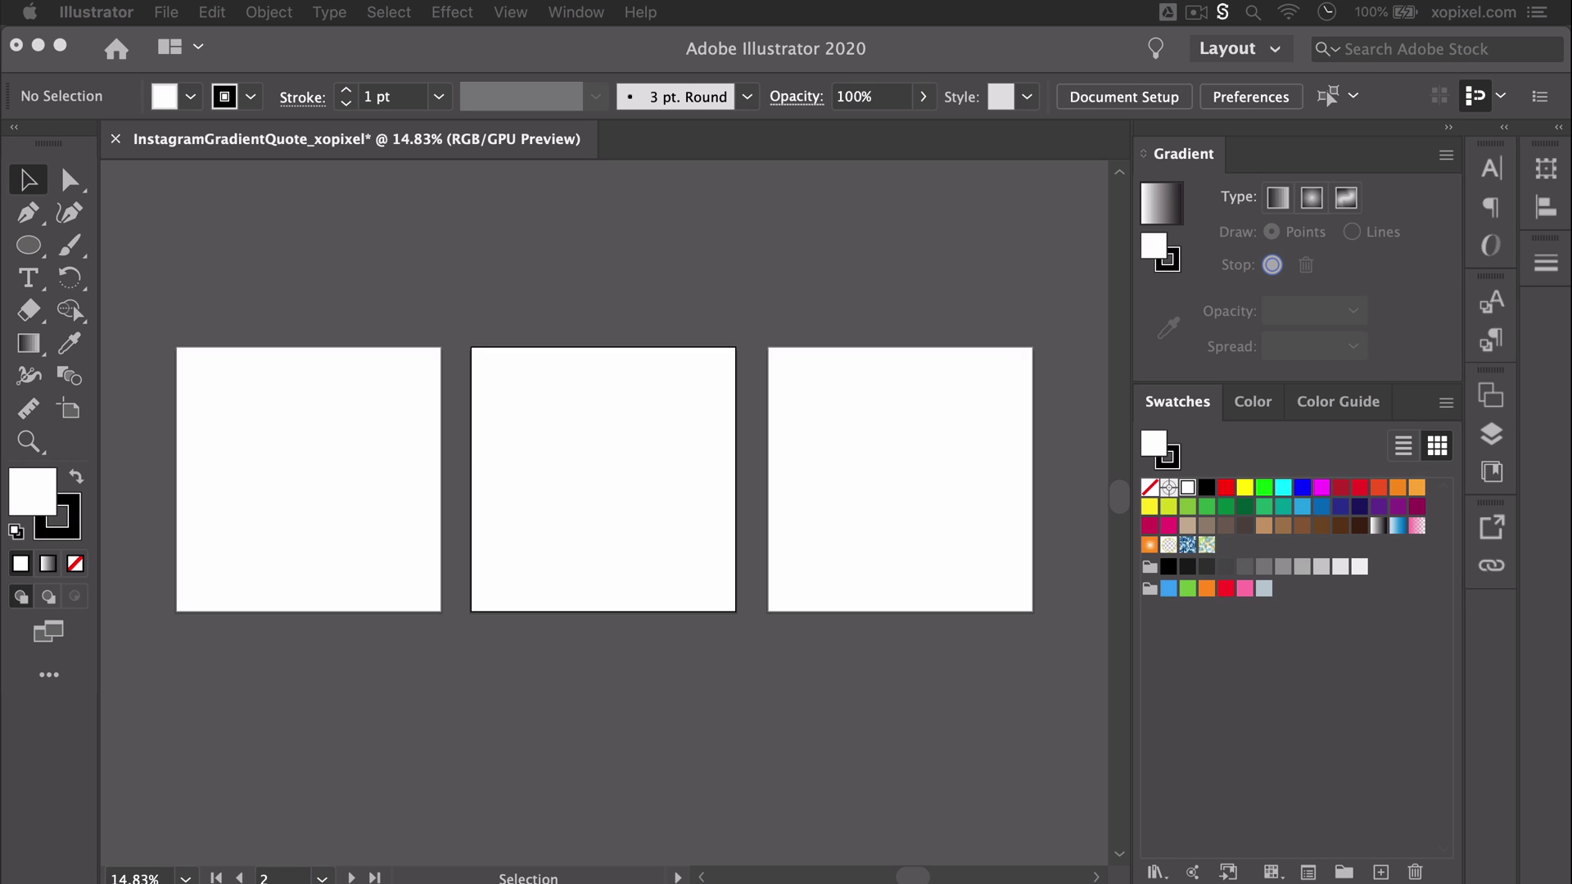
Draw a square covering the first artboard and remove its outline
left_click(26, 258)
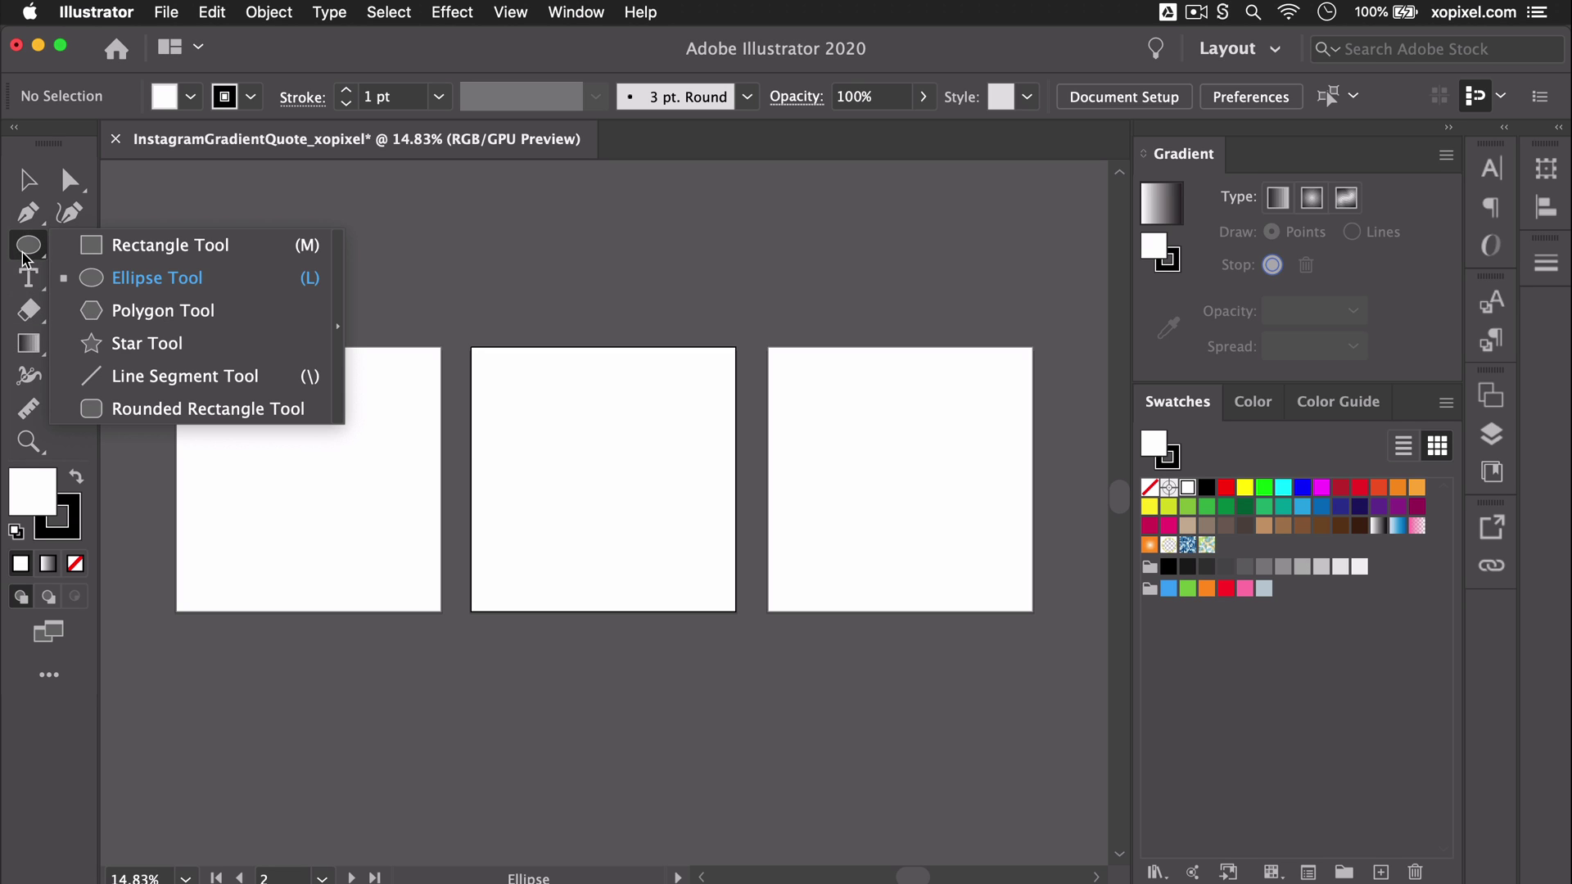
left_click(74, 253)
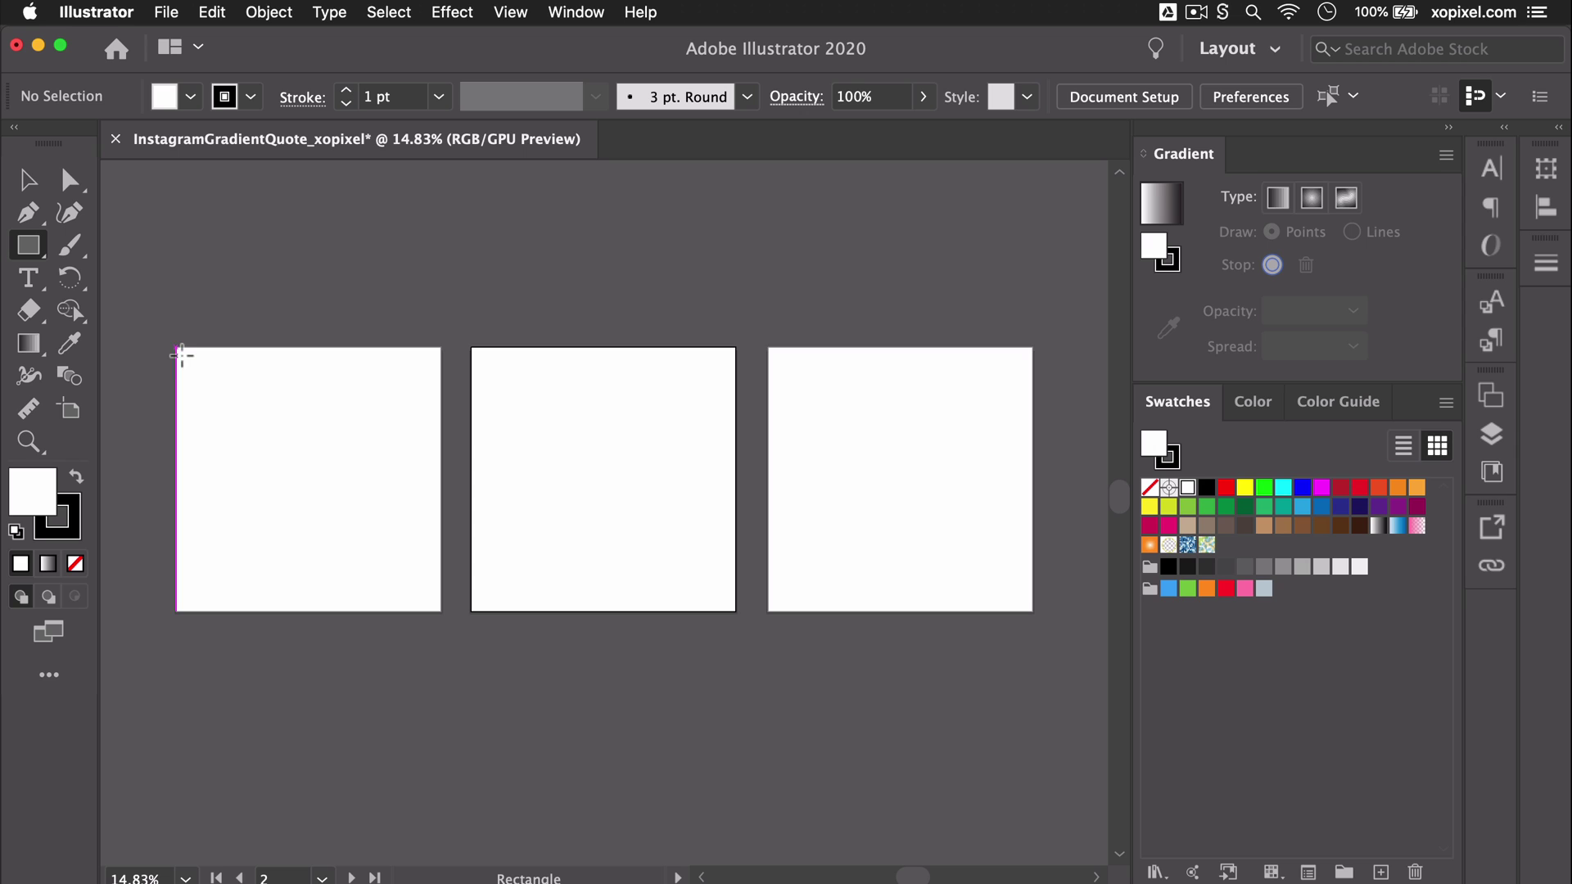
left_click_drag(178, 348, 443, 611)
left_click(190, 97)
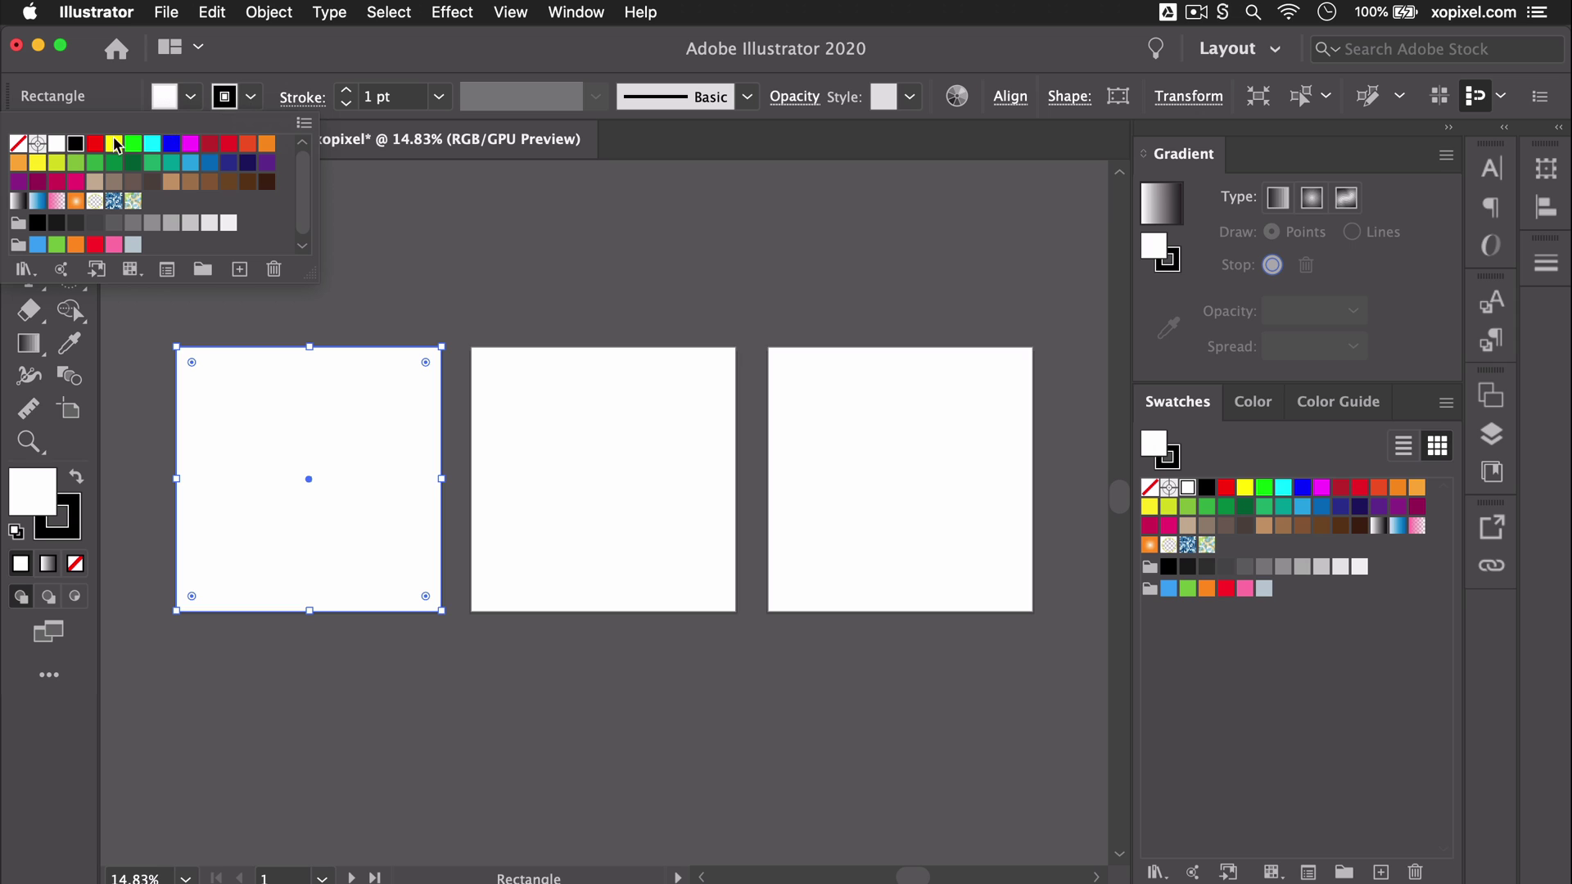
left_click(19, 145)
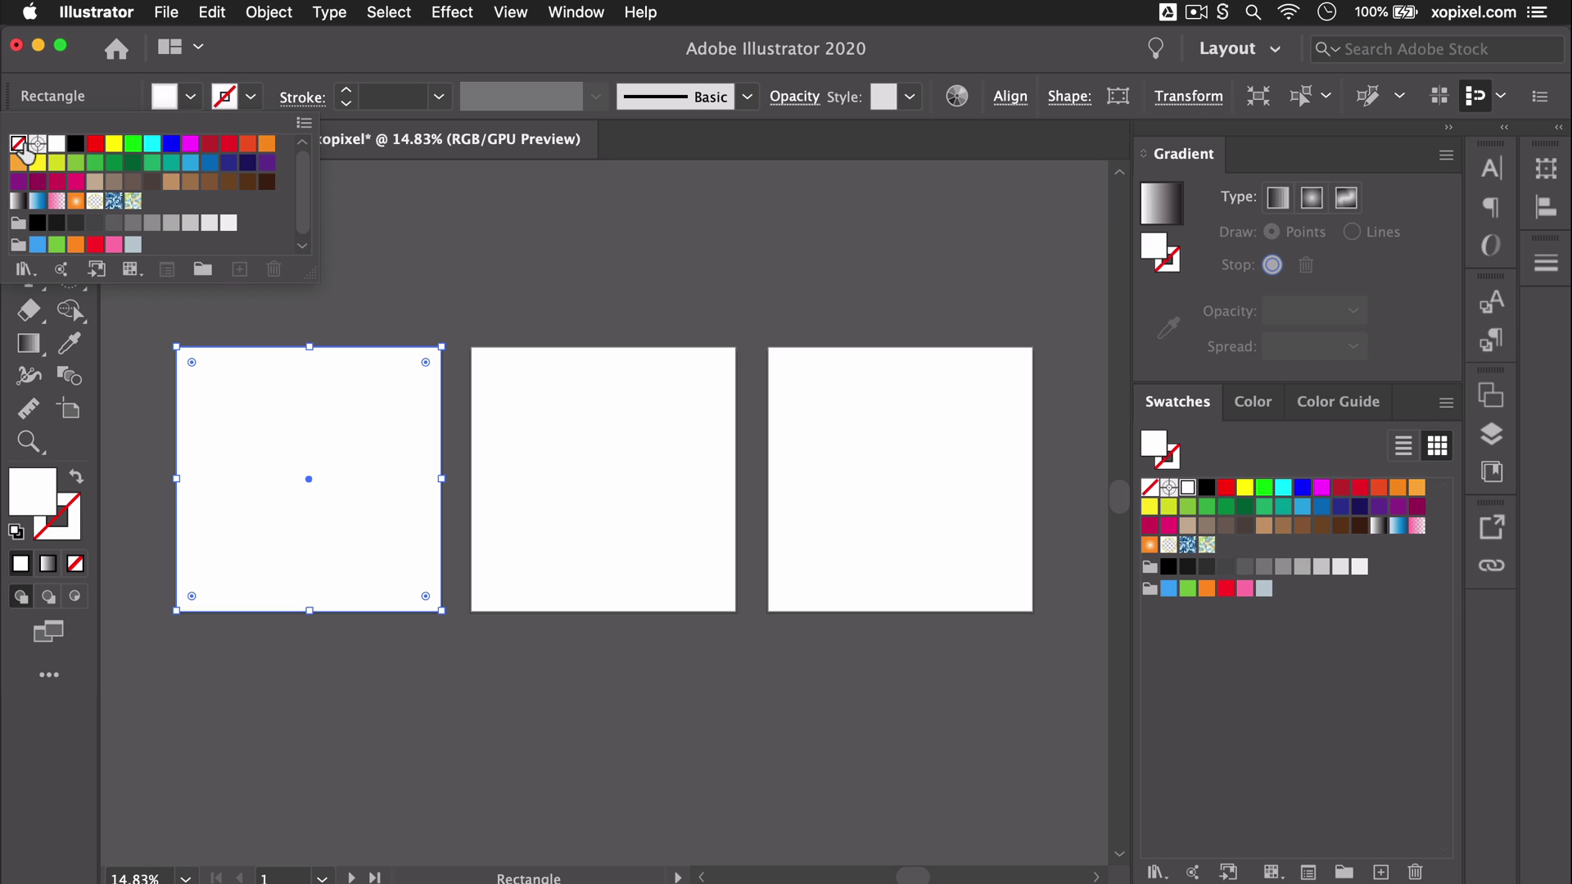
left_click(265, 75)
Paste two copies of the square and move one onto the right artboard
key("v")
key("super+c")
key("super+v")
left_click_drag(565, 479, 861, 440)
Align the middle and left squares to their artboards, then fit and select the first square
left_click(666, 449)
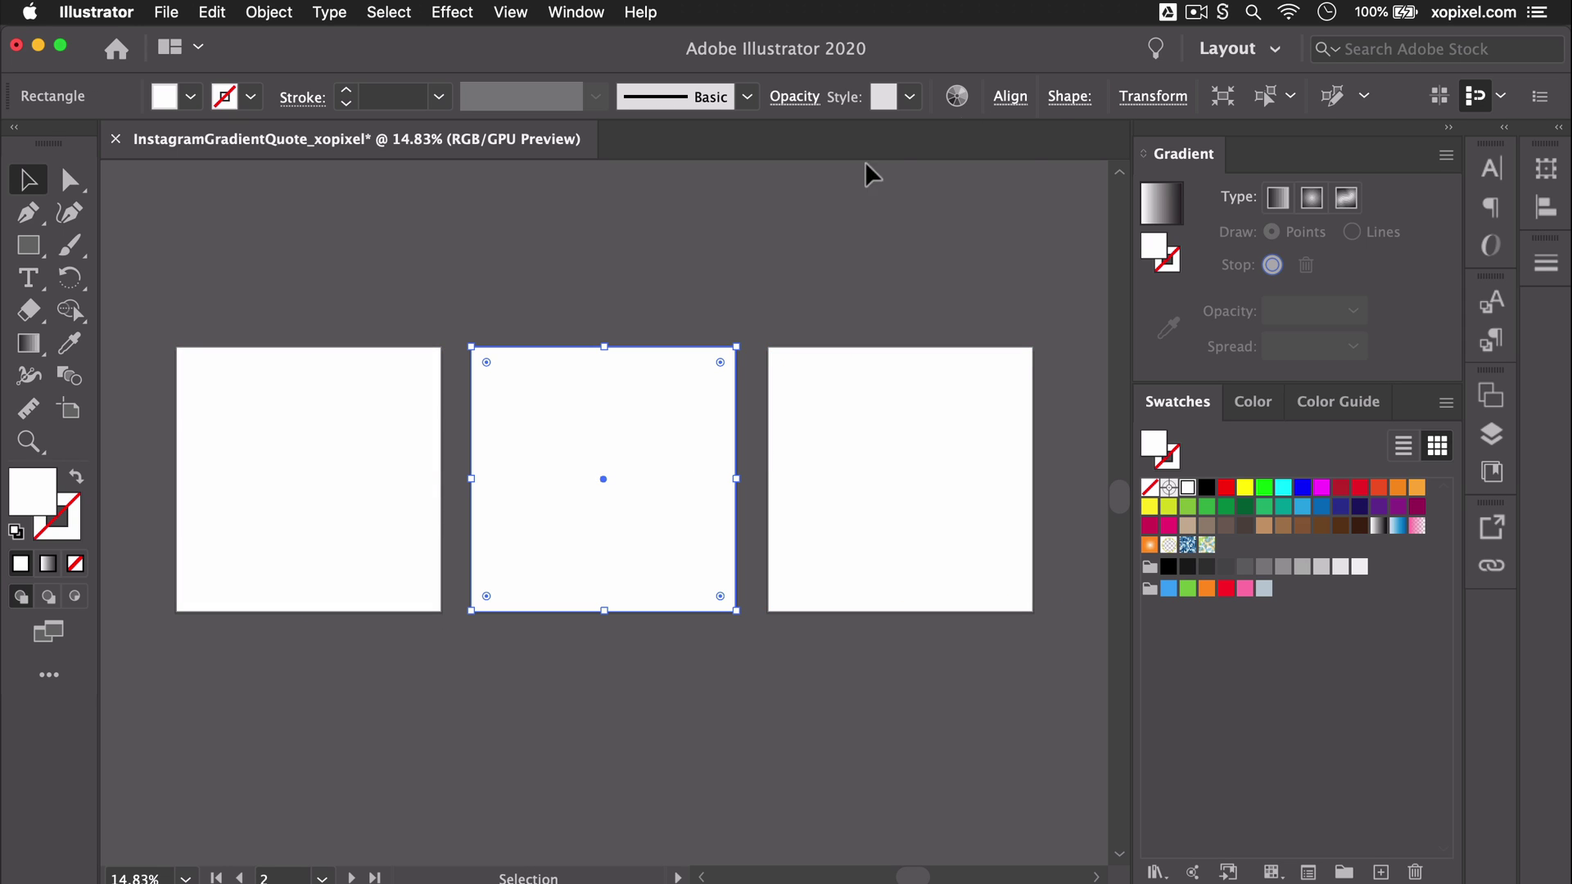
left_click(1011, 96)
left_click(900, 524)
left_click(1011, 96)
left_click(361, 446)
left_click(1009, 97)
left_click(559, 258)
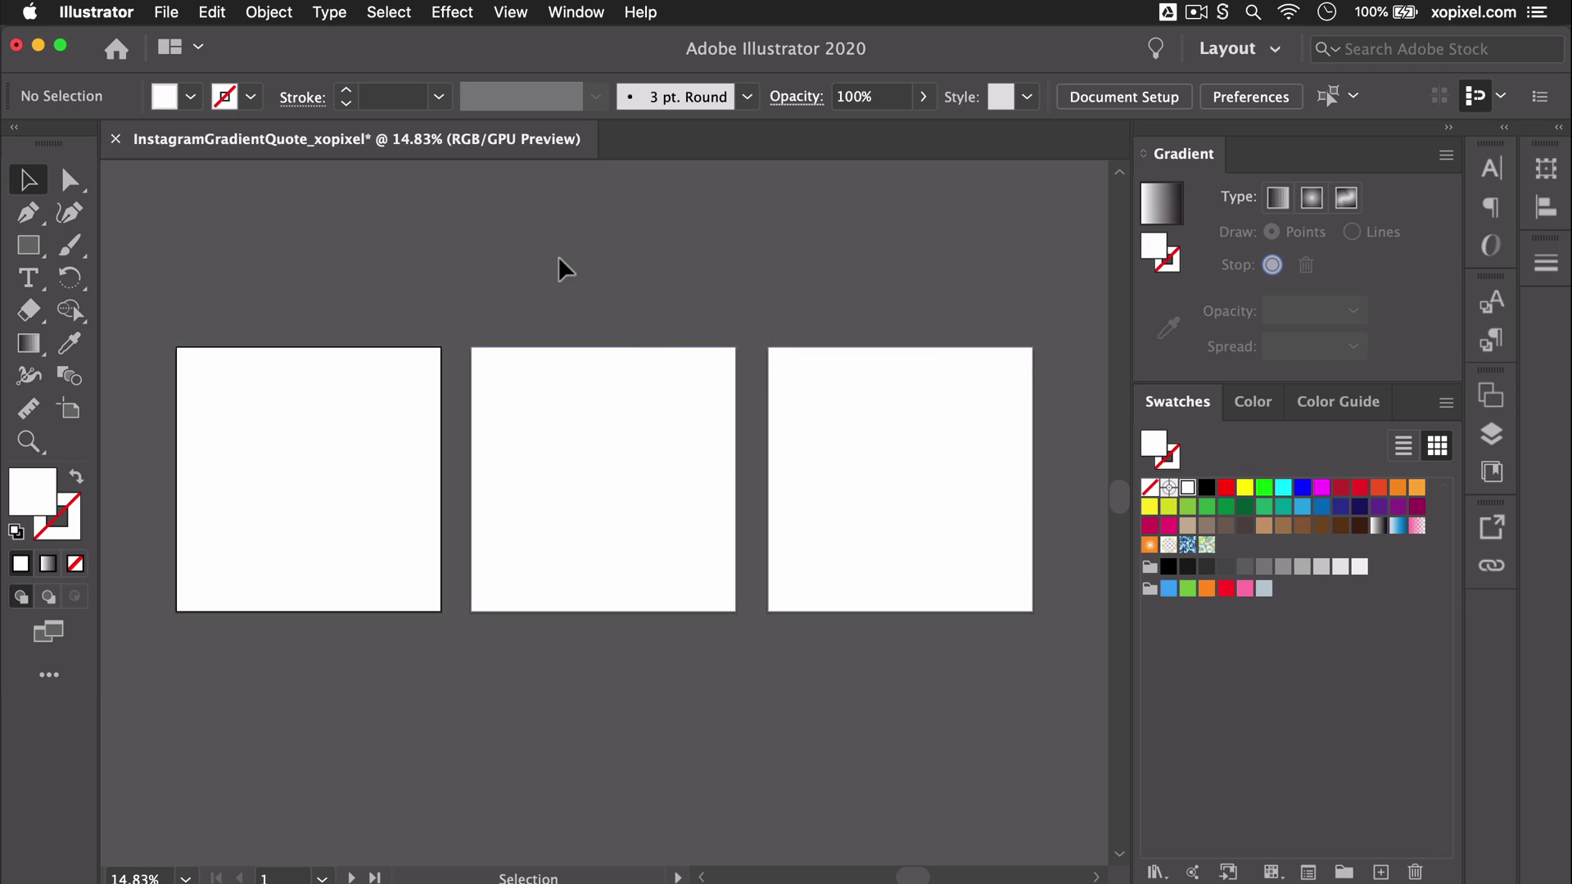
key("super+0")
left_click(791, 534)
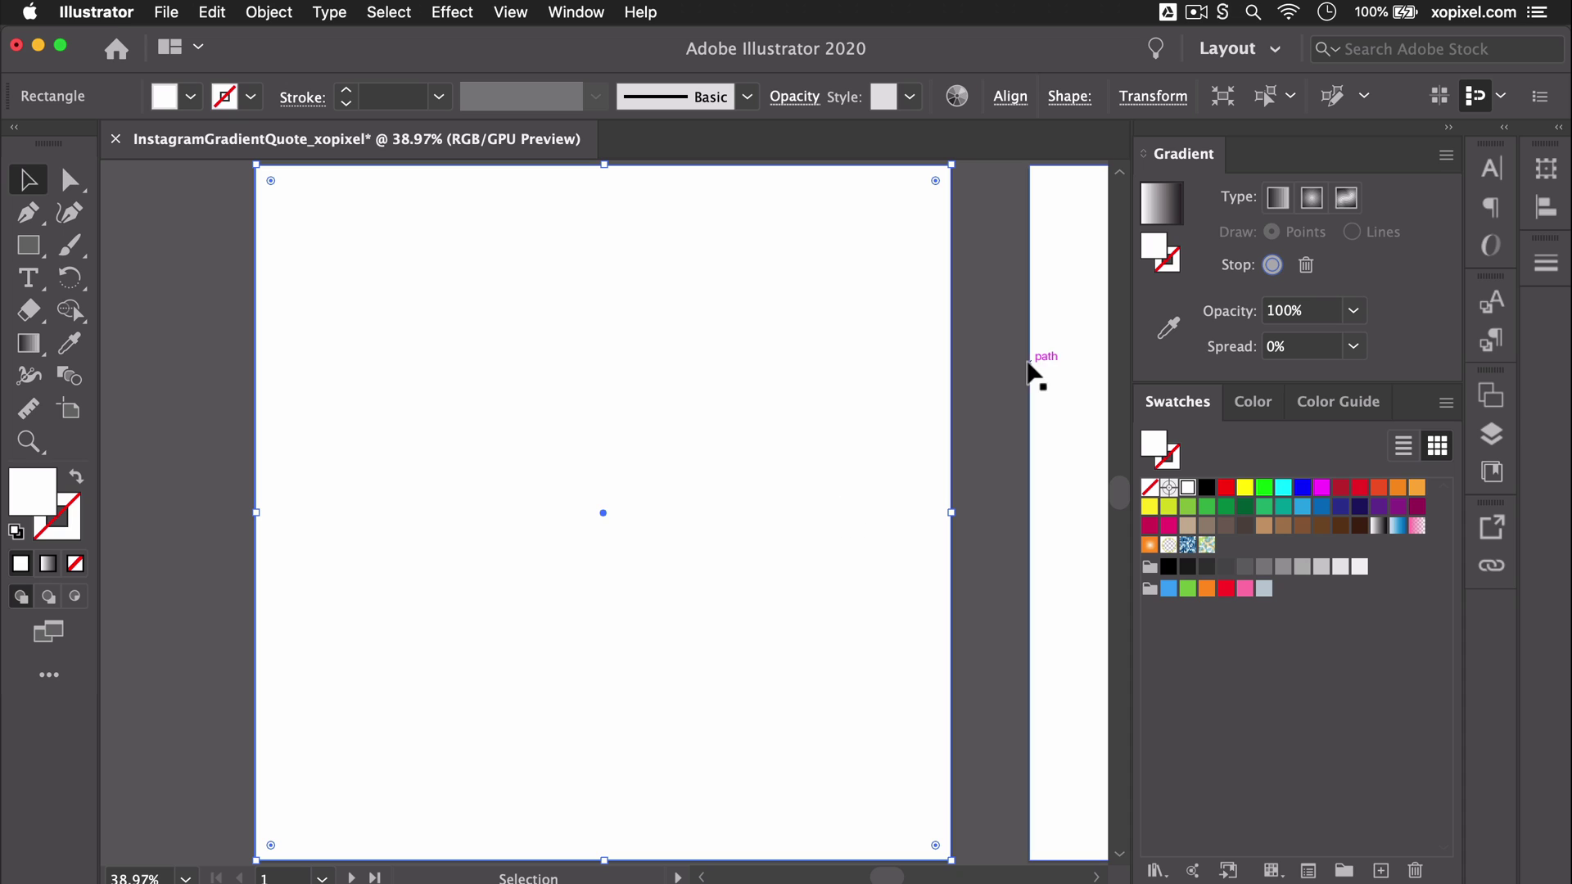
Apply a freeform gradient to the square and make the top-left point red ed1c24
left_click(1347, 199)
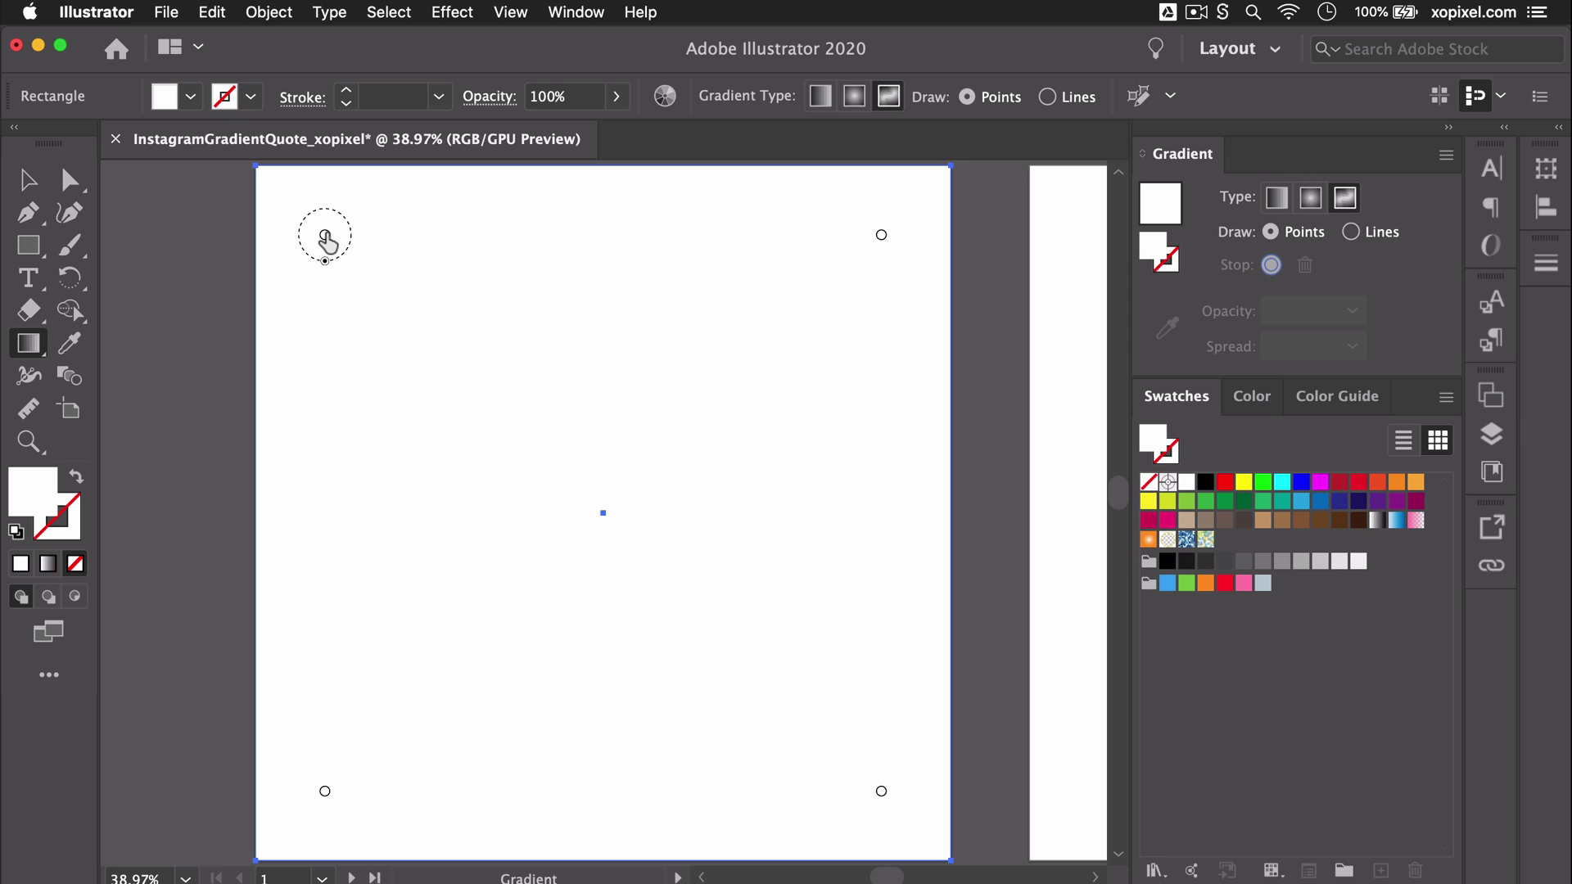
left_click(325, 237)
double_click(325, 237)
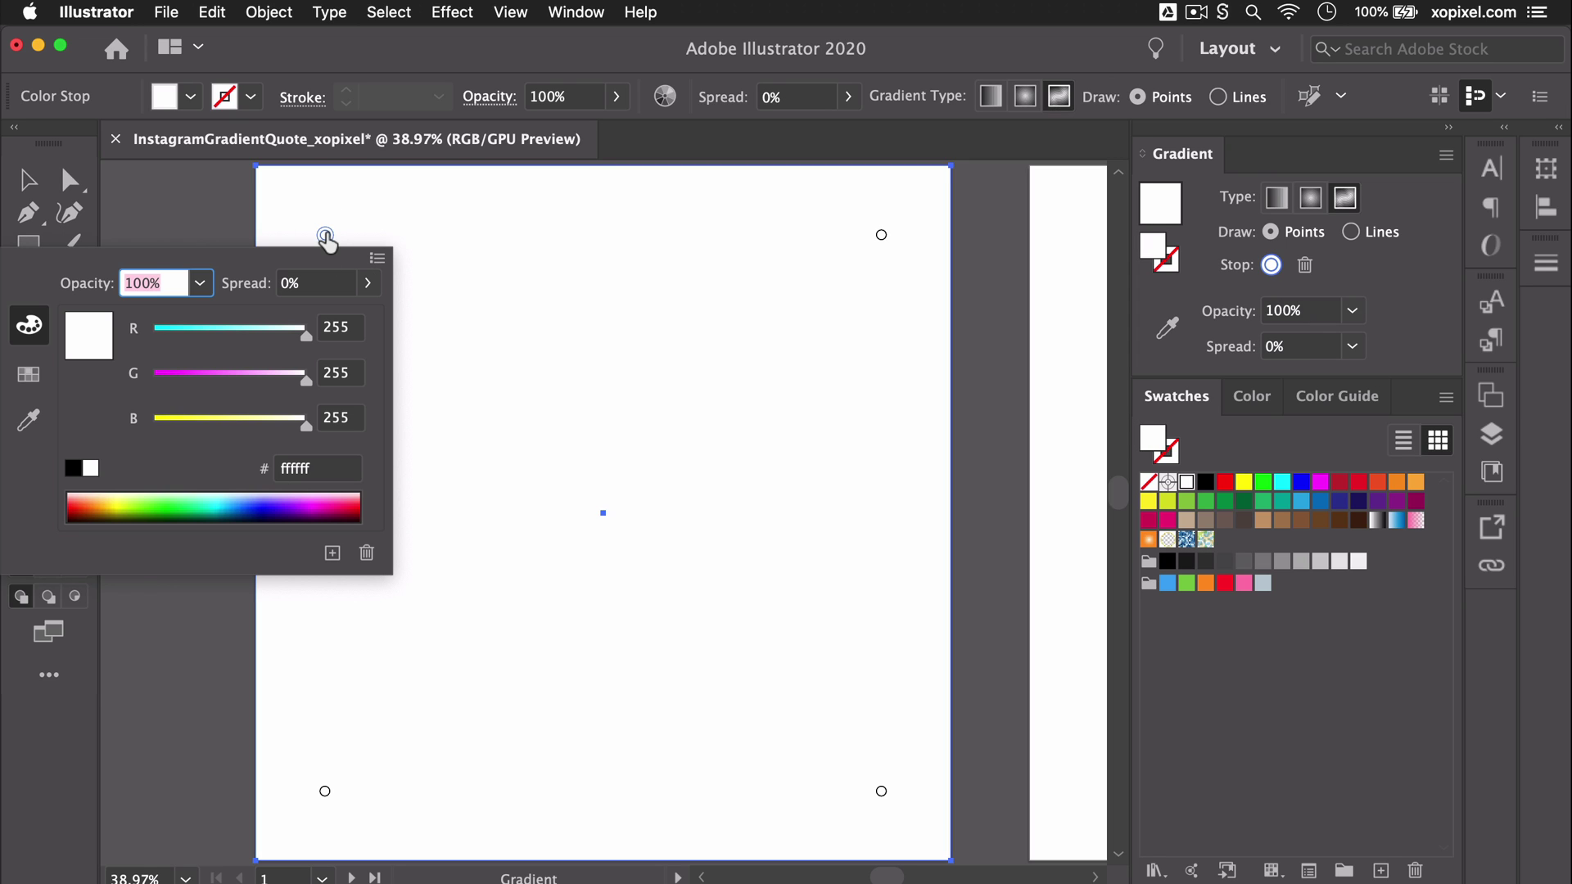
left_click(335, 469)
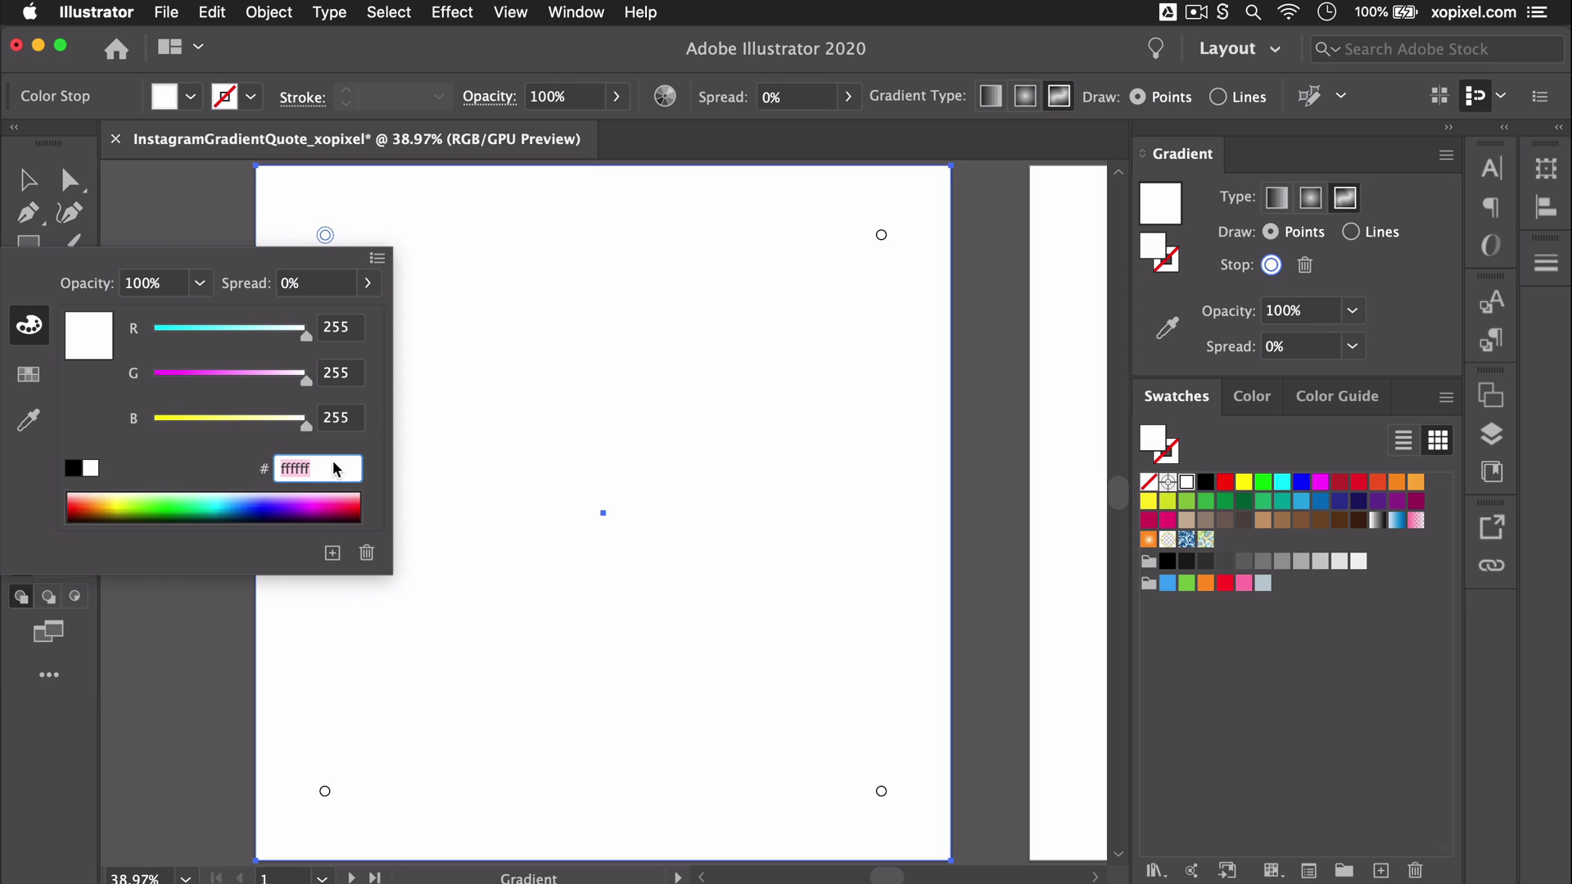
type("ed1c24")
key("Return")
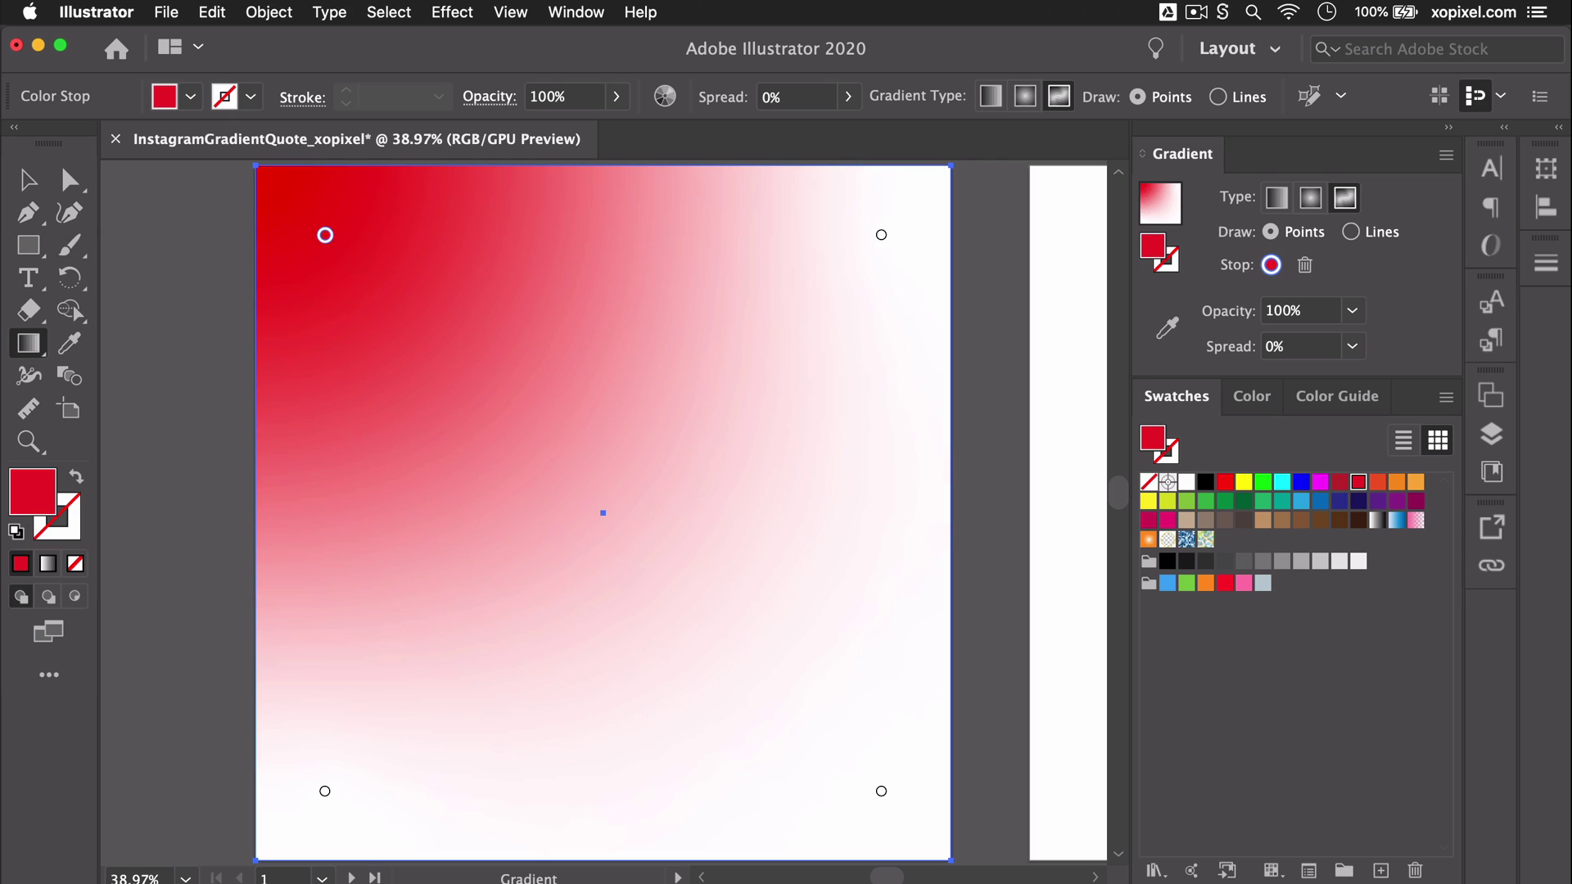
Colour the bottom-right point magenta ed1e79 and the bottom-left point light pink ffc0cb
double_click(881, 791)
left_click(844, 676)
type("ed")
key("Return")
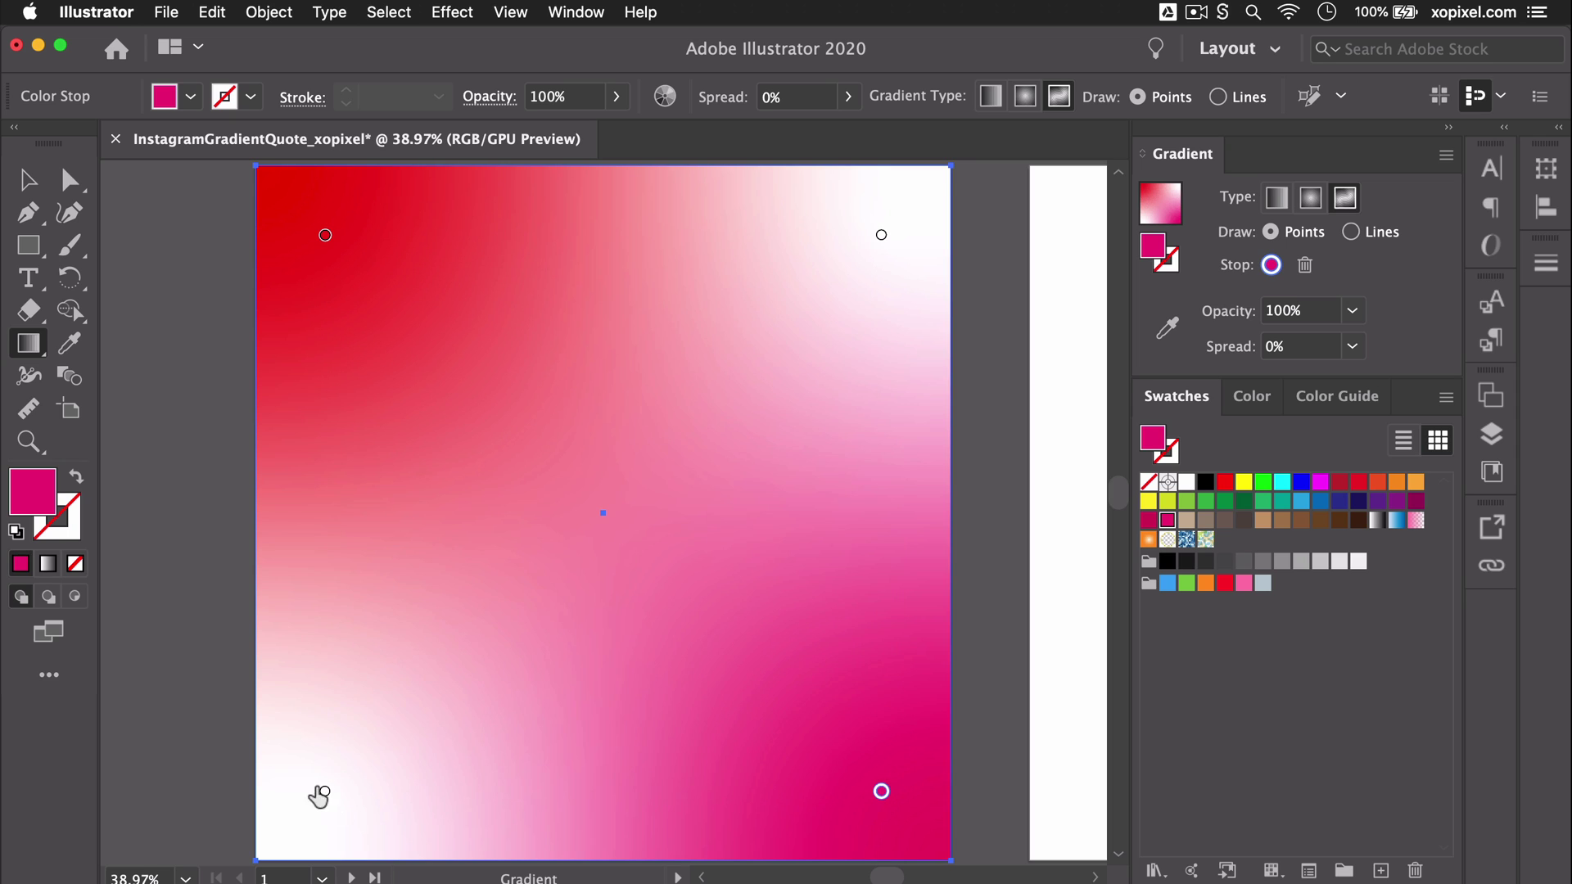
double_click(325, 791)
left_click(323, 671)
type("ffc0cb")
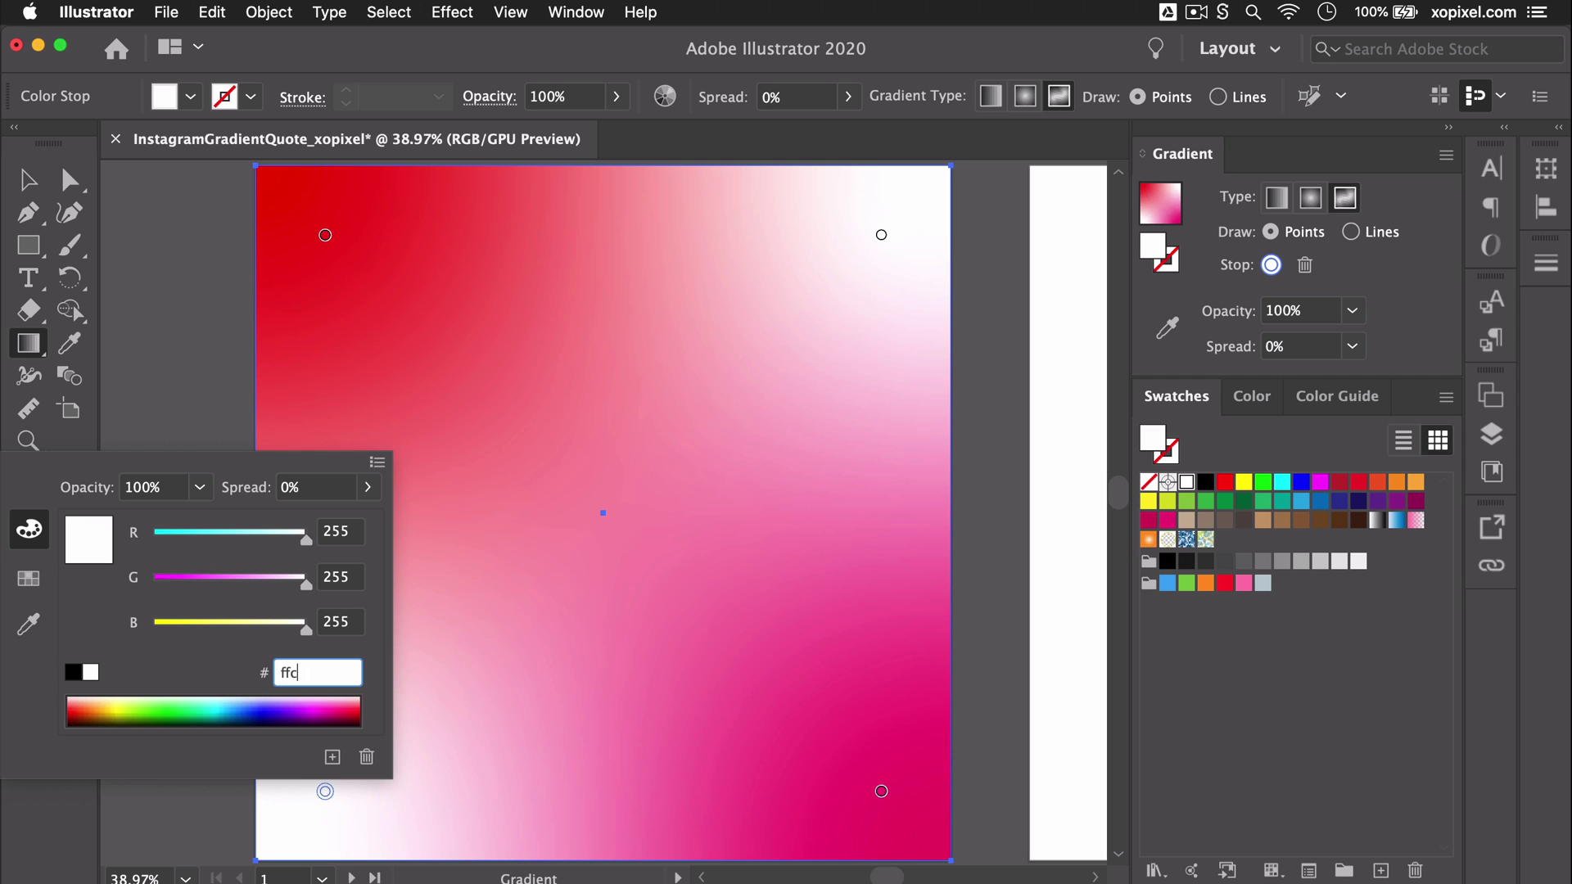
key("Return")
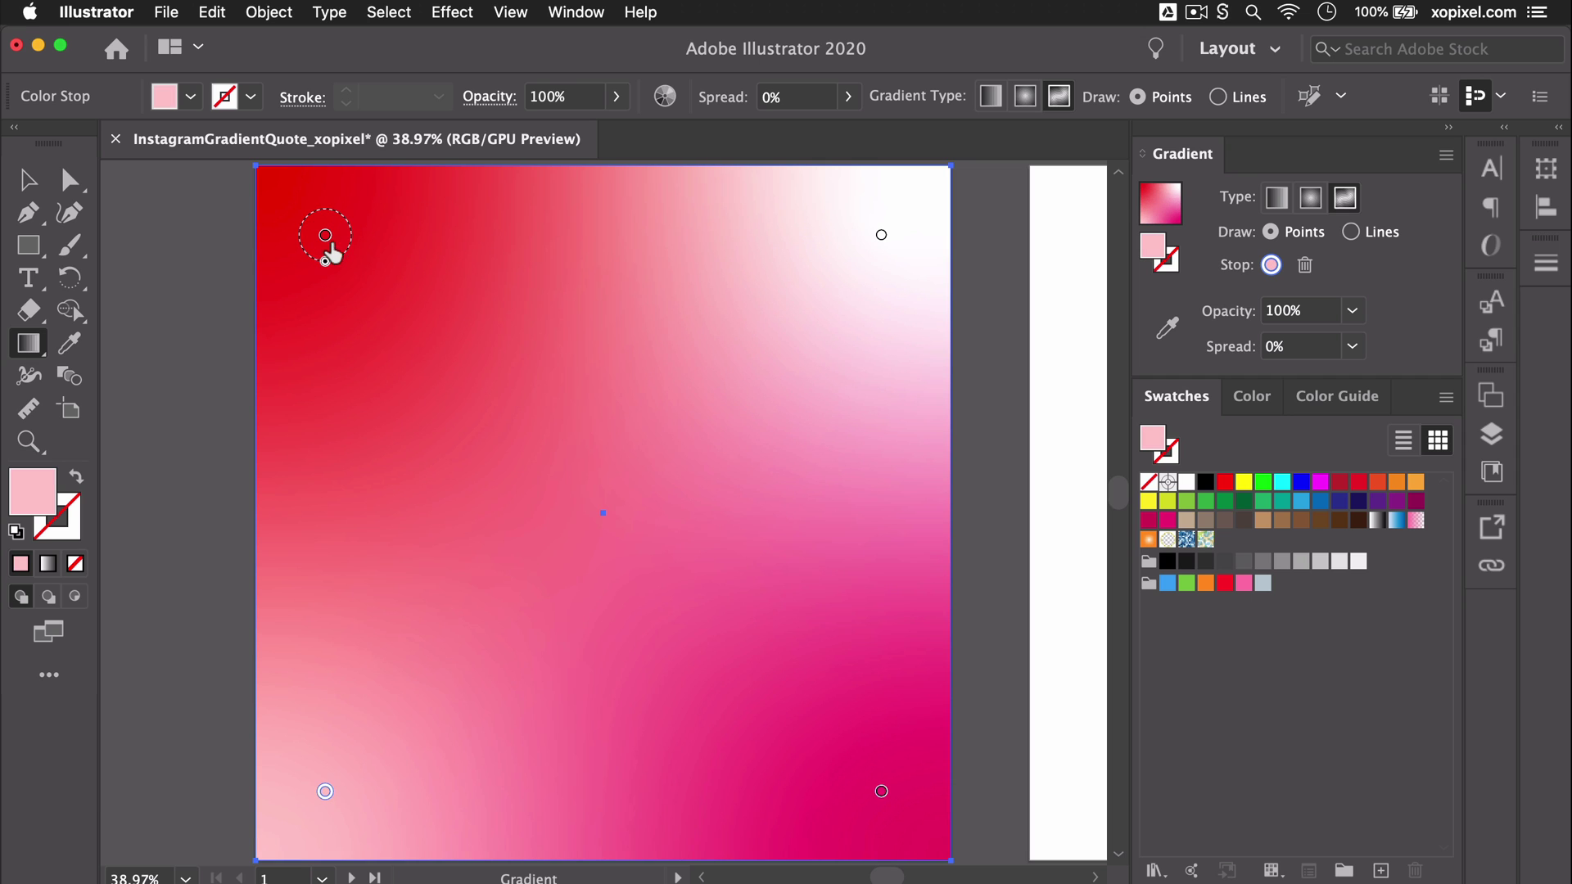
Spread the red point inward, move white to the top edge, and pull magenta and pink toward the centre
left_click_drag(327, 246, 579, 257)
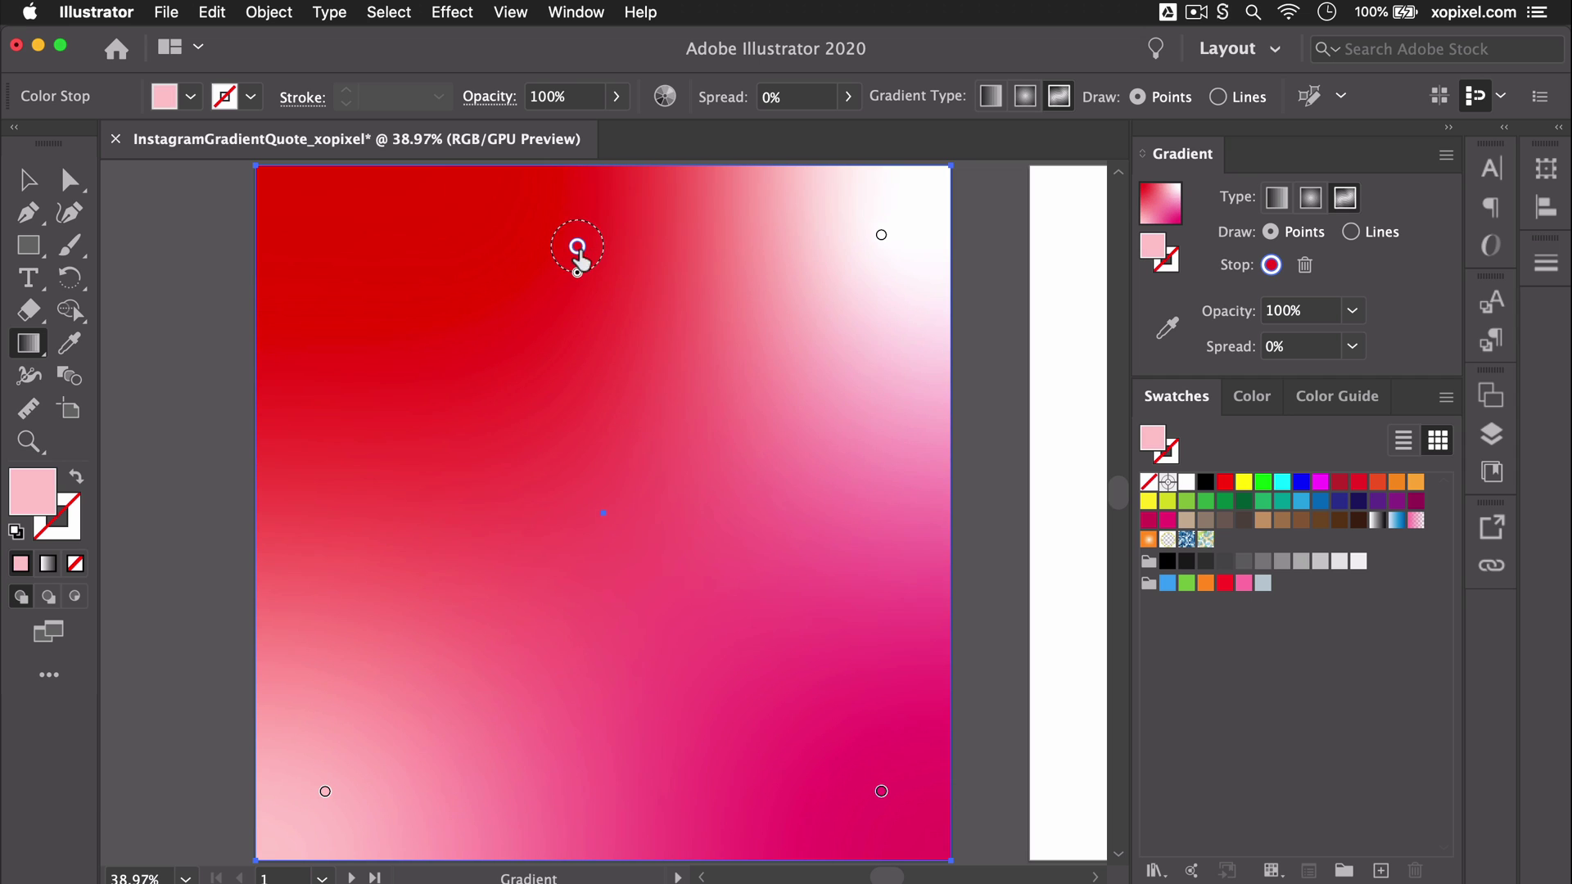
left_click_drag(881, 236, 624, 200)
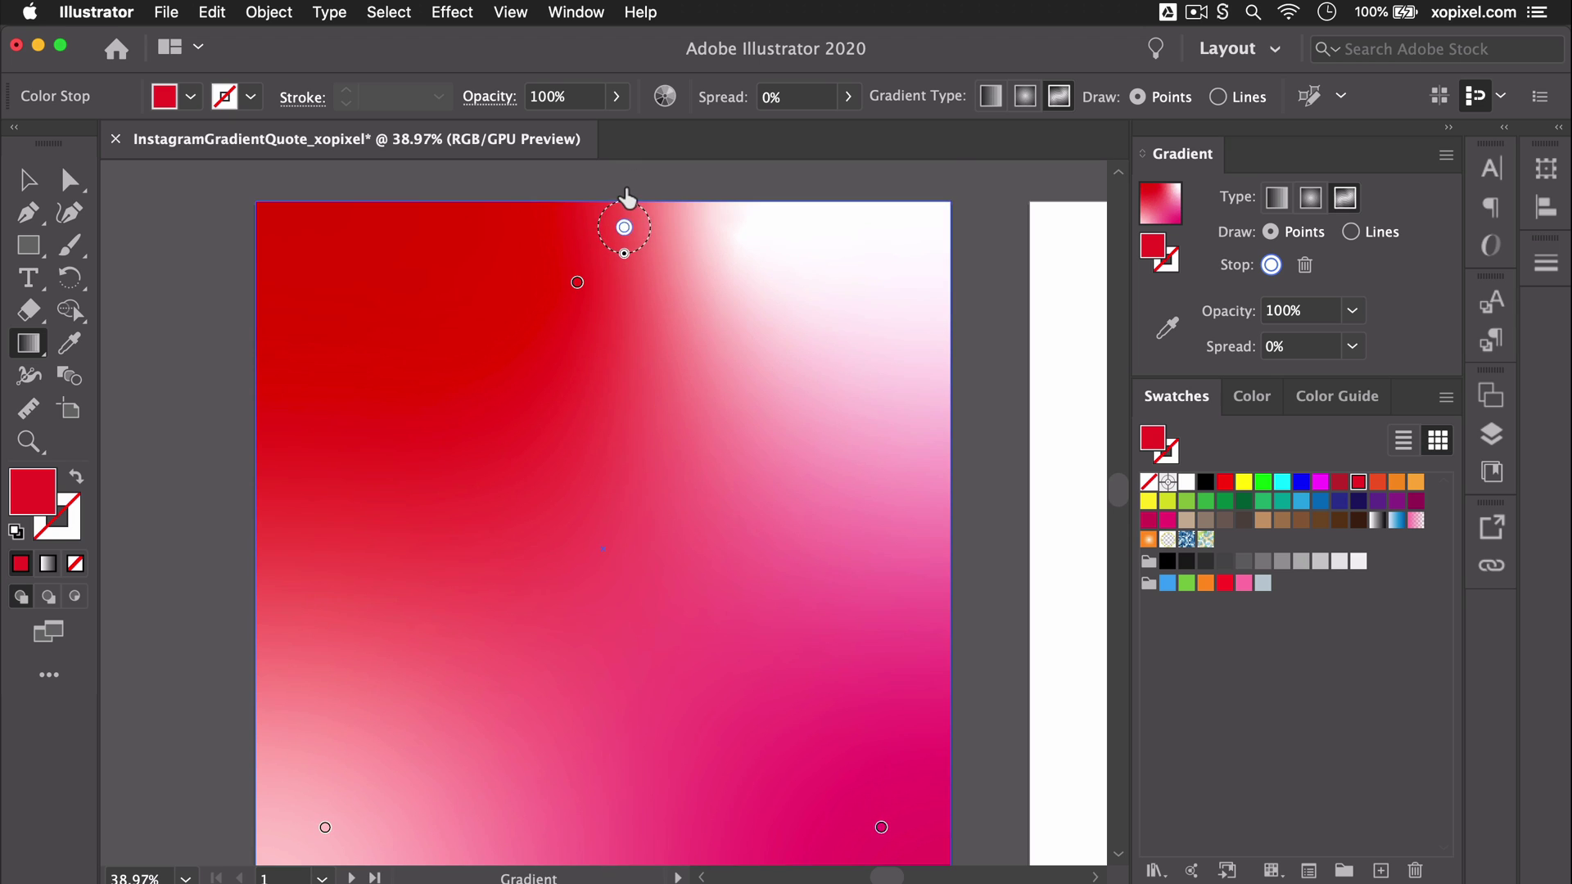
left_click_drag(579, 283, 542, 316)
left_click_drag(881, 827, 723, 492)
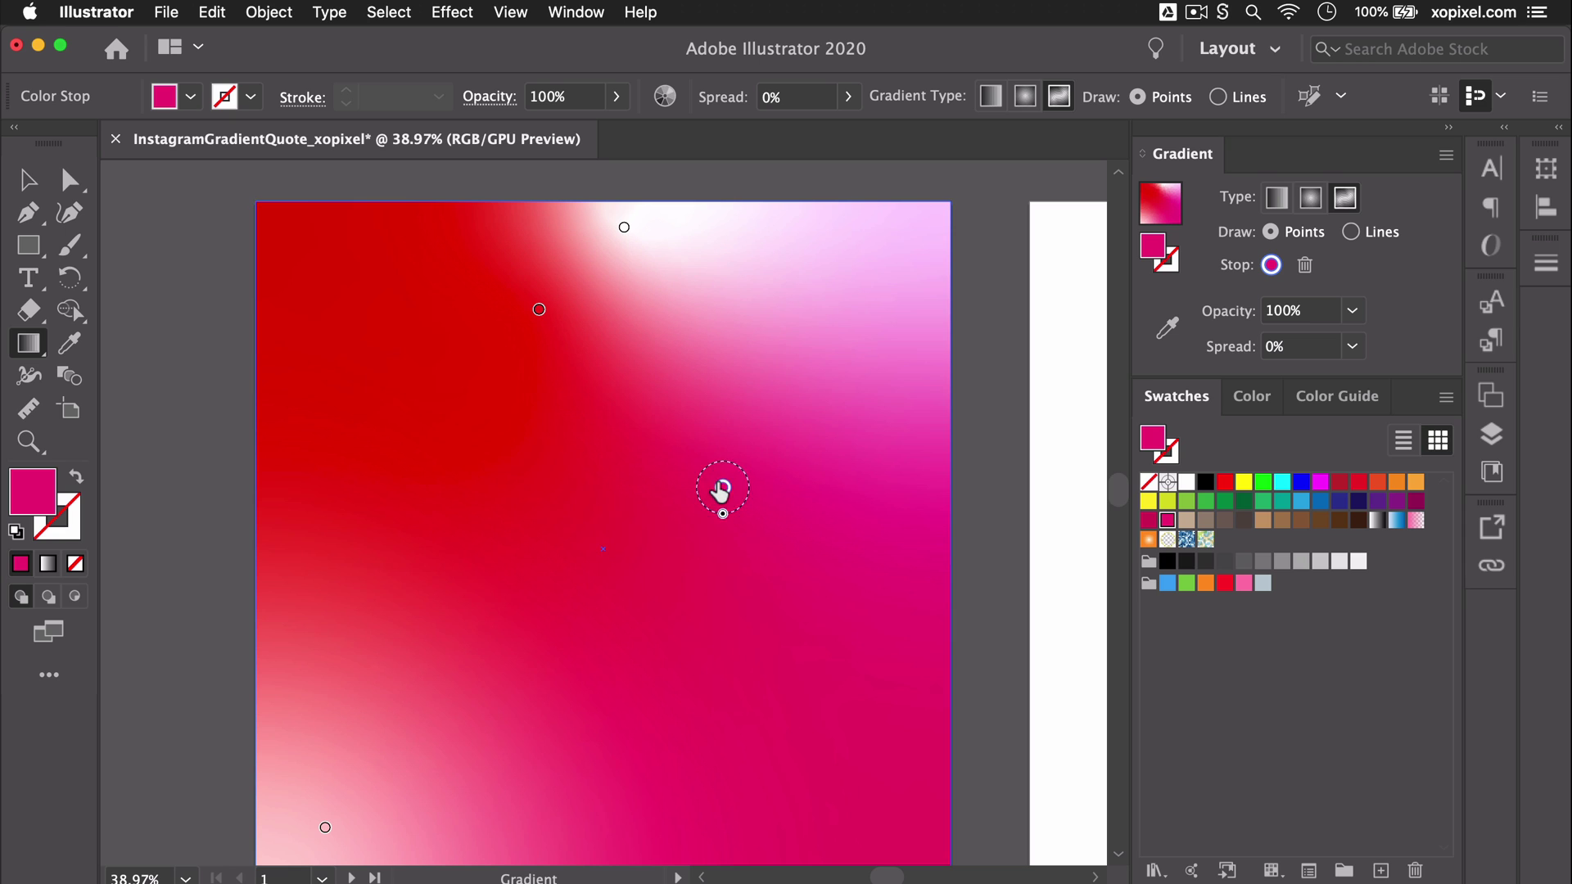
left_click_drag(721, 491, 729, 438)
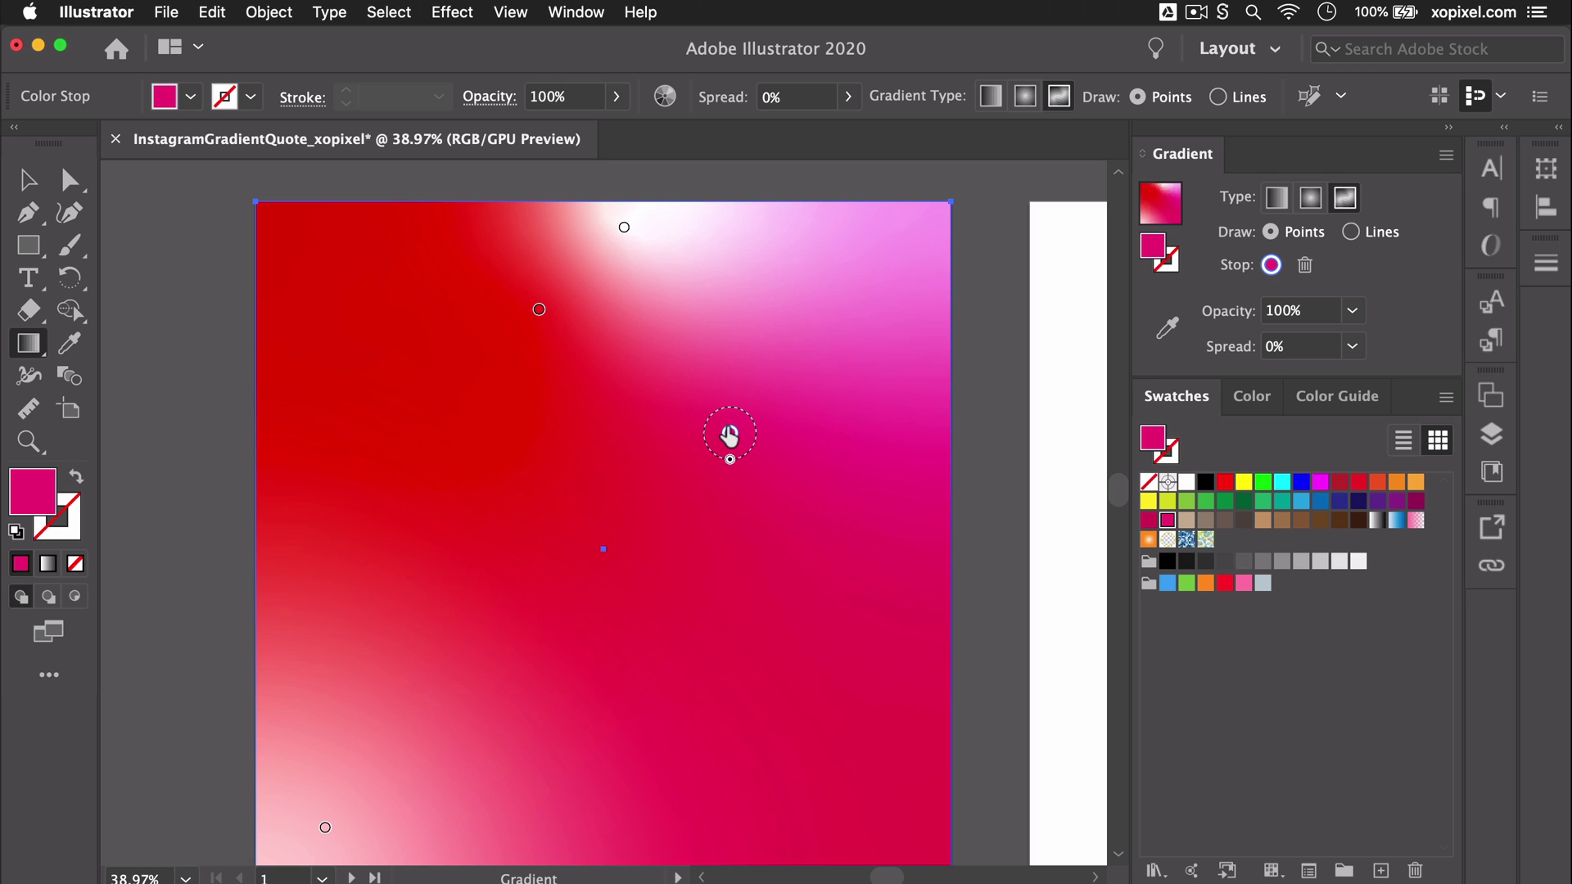
left_click_drag(324, 825, 488, 758)
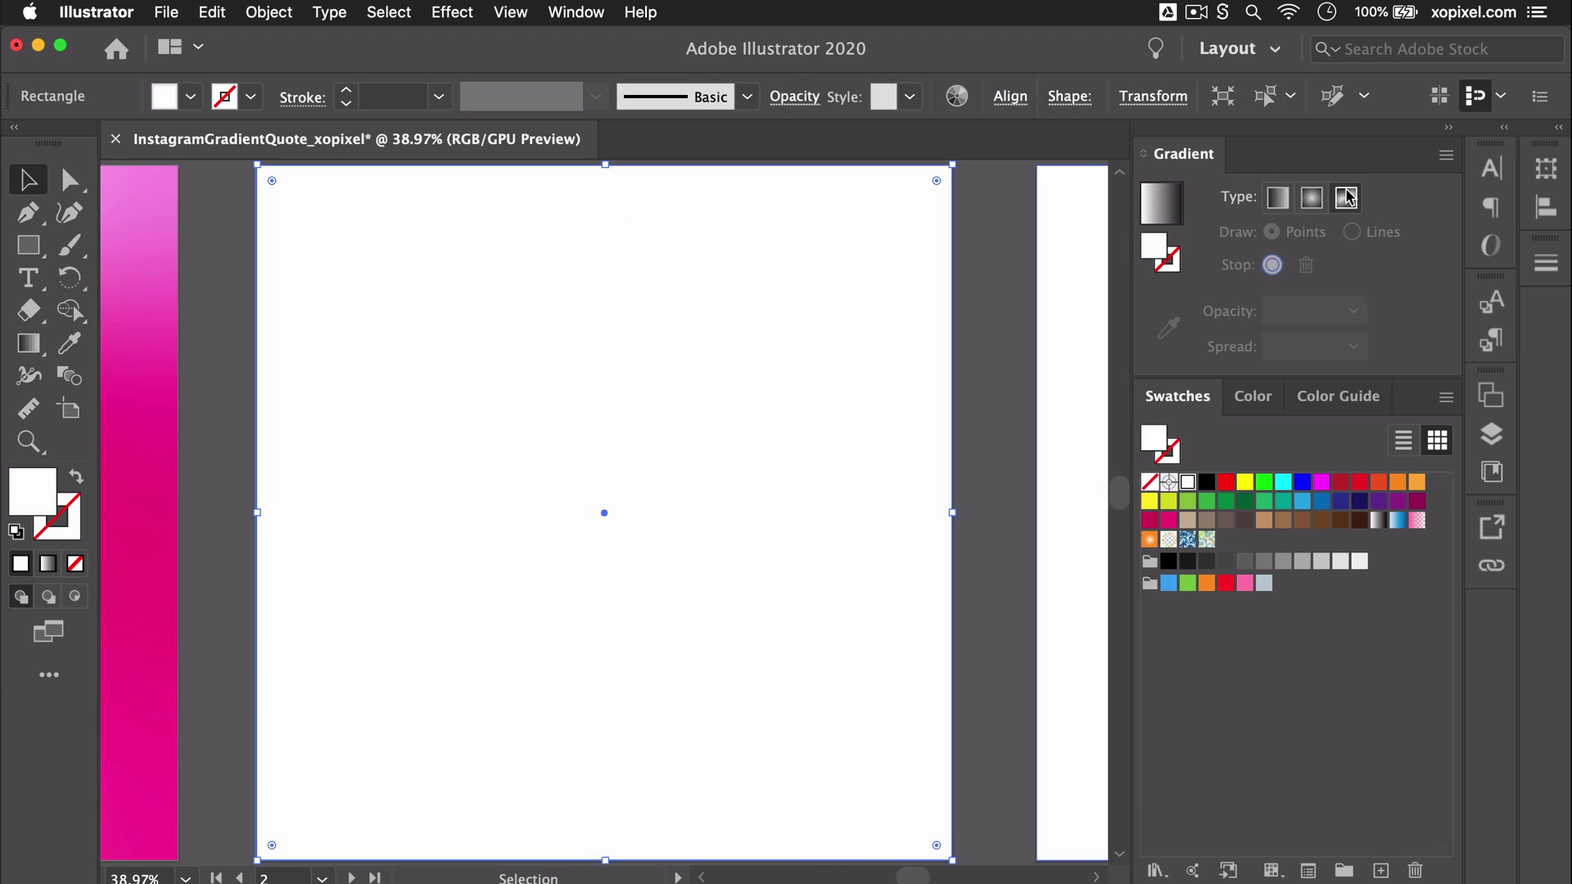
Apply a freeform gradient with pale cyan b7e0e4 top-left and yellow fee140 top-right, both moved inward
left_click(1346, 198)
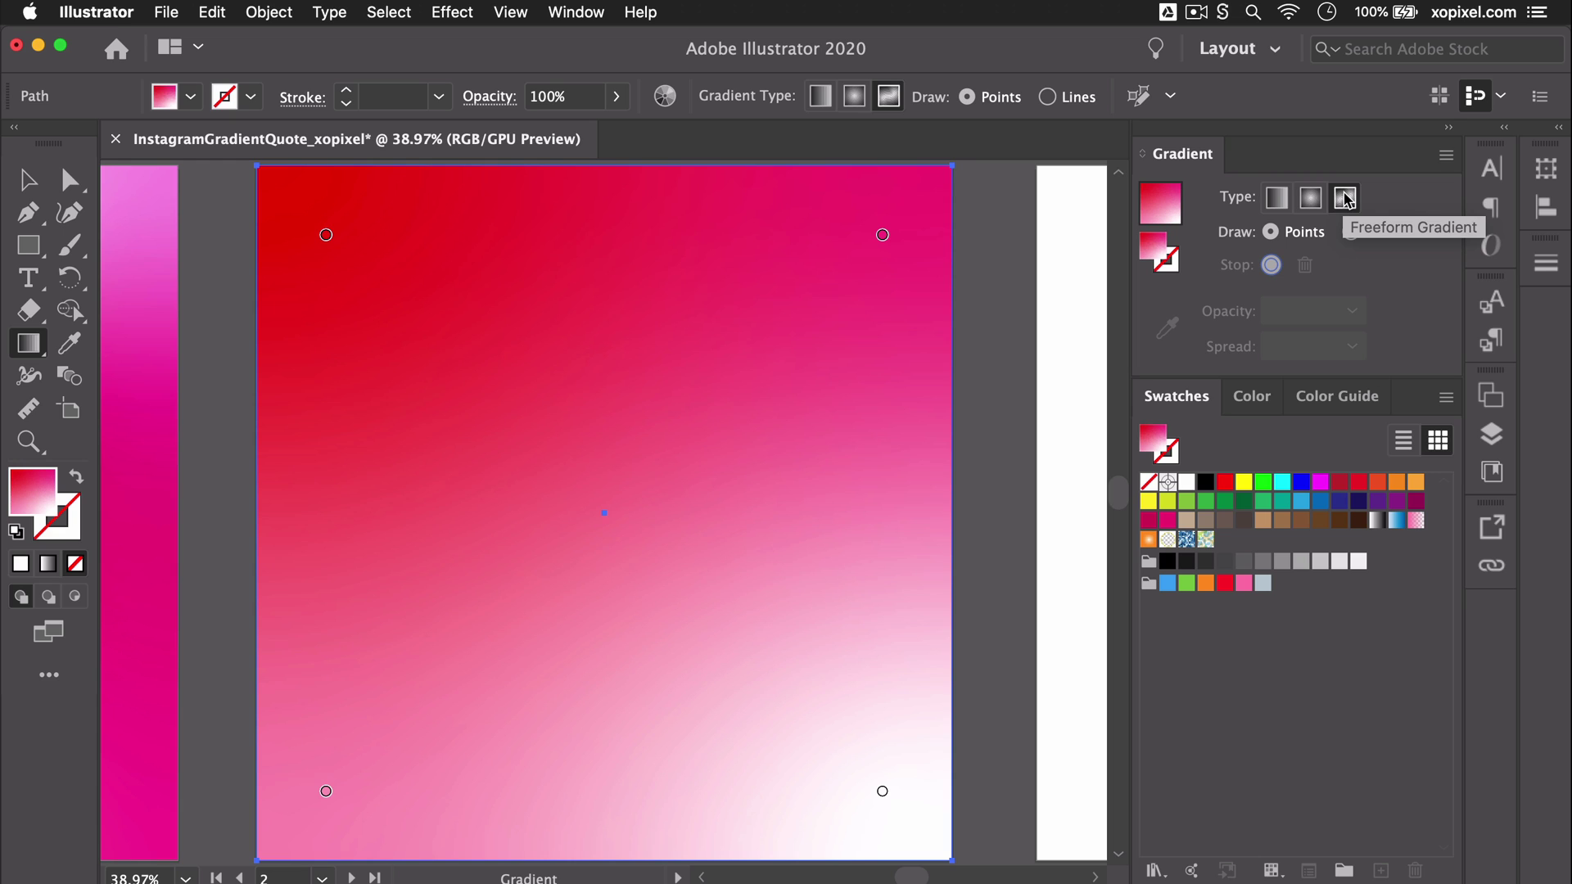
double_click(326, 235)
left_click(349, 469)
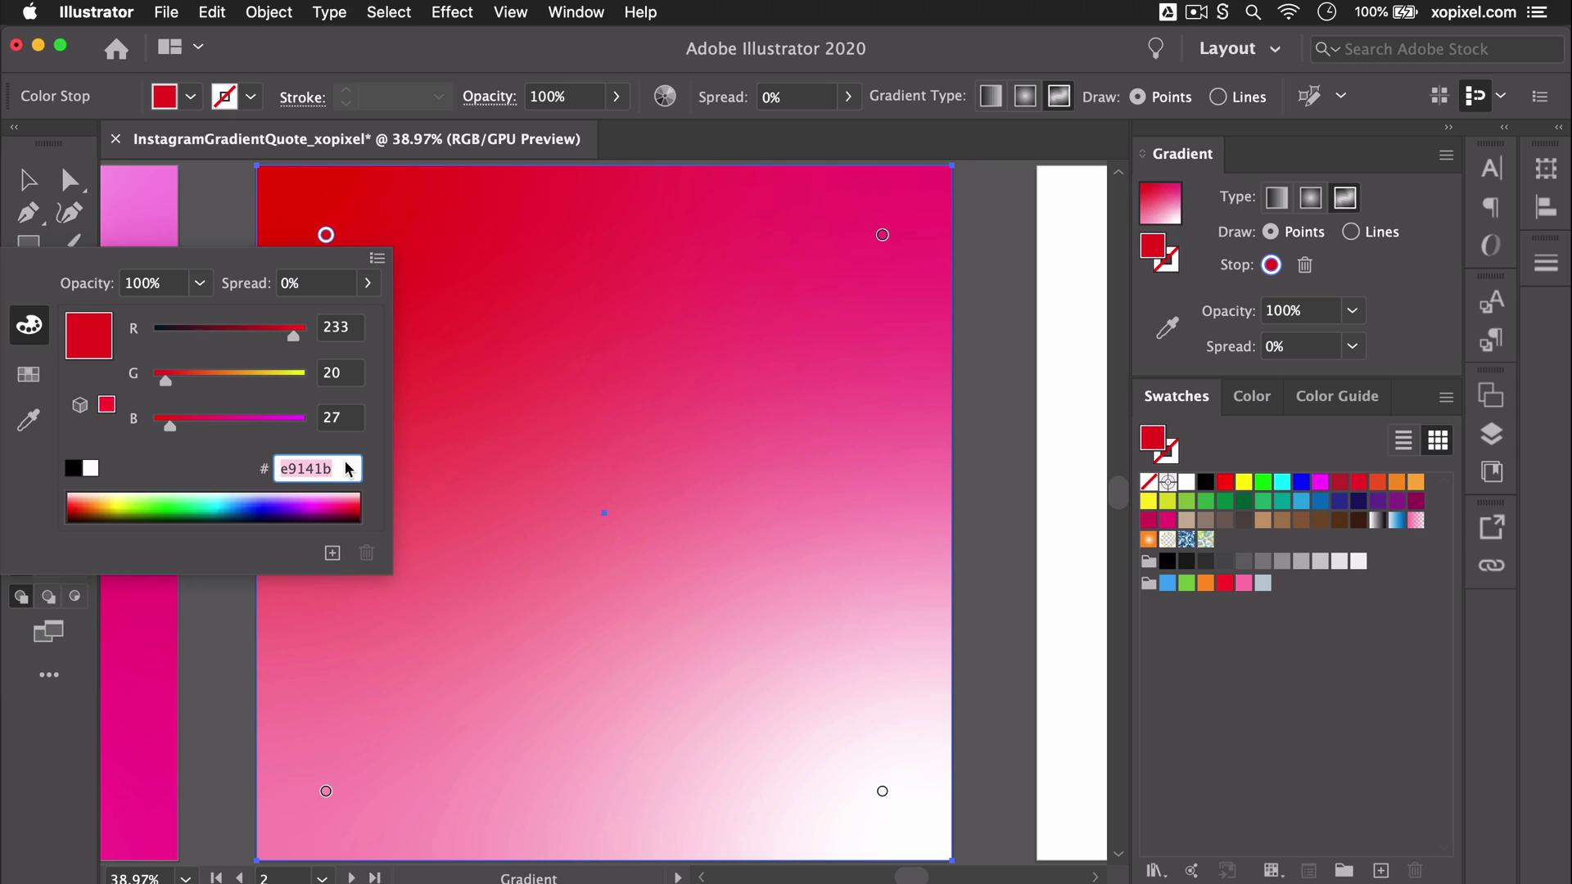
type("b7e0e4")
key("Return")
double_click(883, 235)
left_click(841, 466)
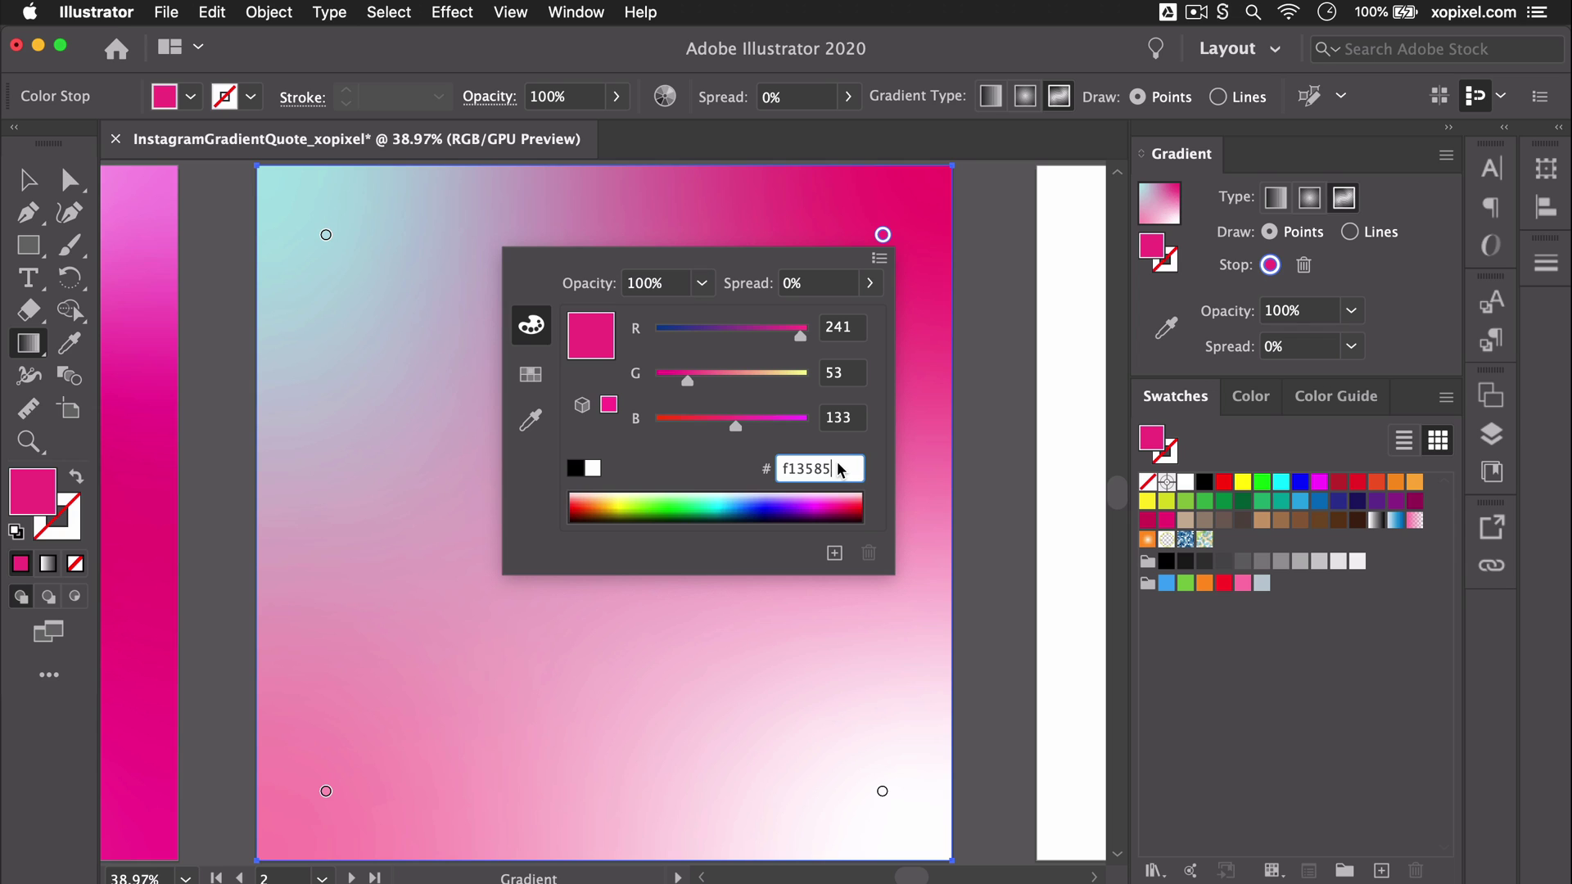
type("fee140")
key("Return")
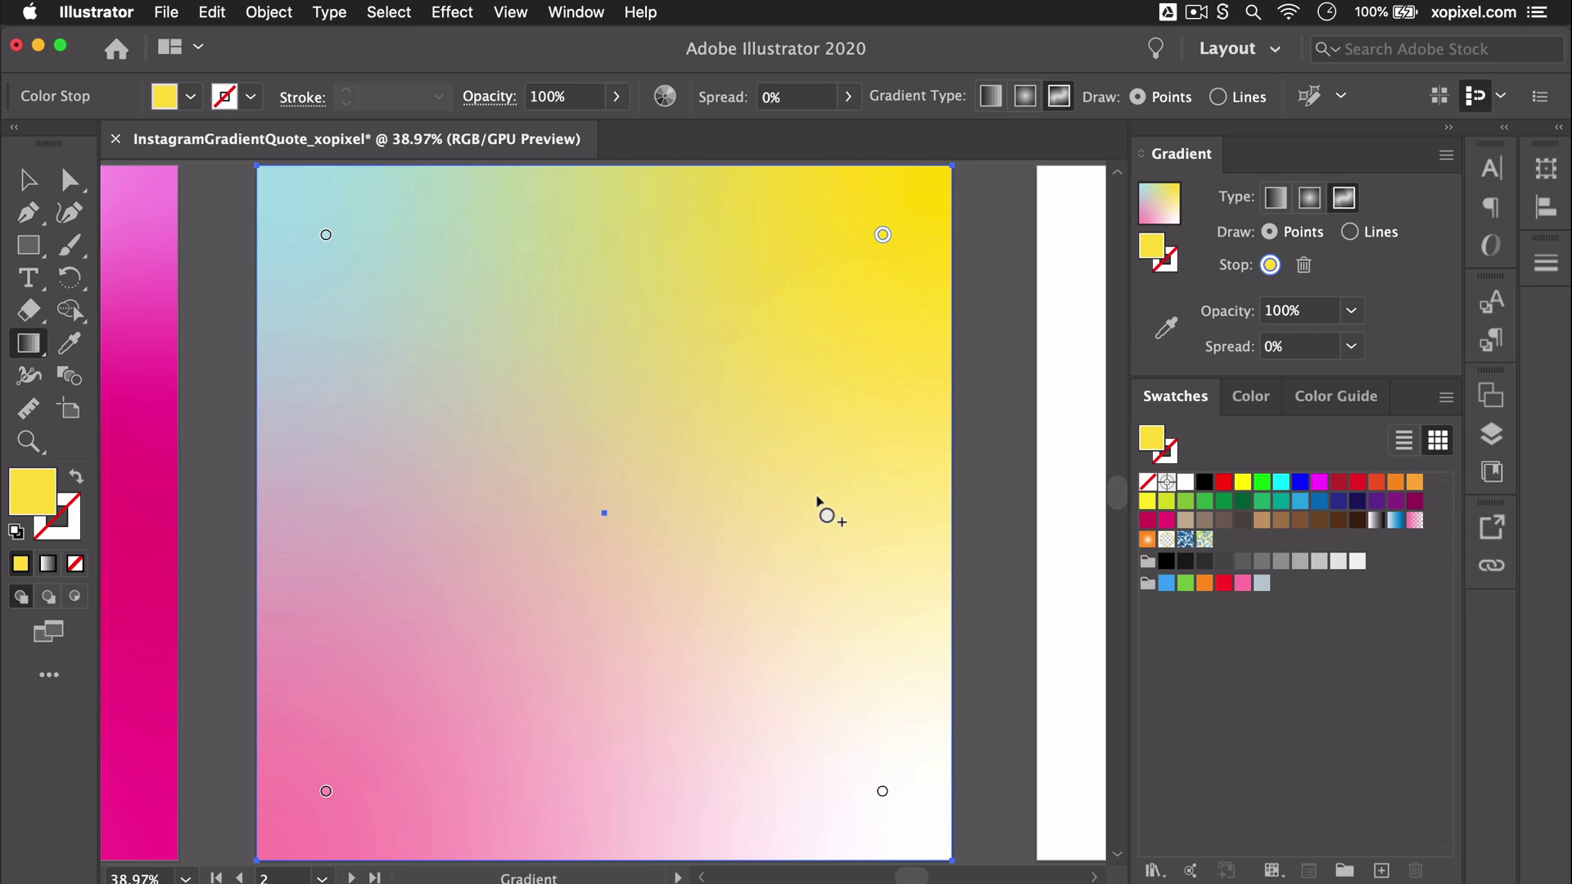
left_click_drag(326, 234, 490, 327)
left_click_drag(883, 234, 731, 407)
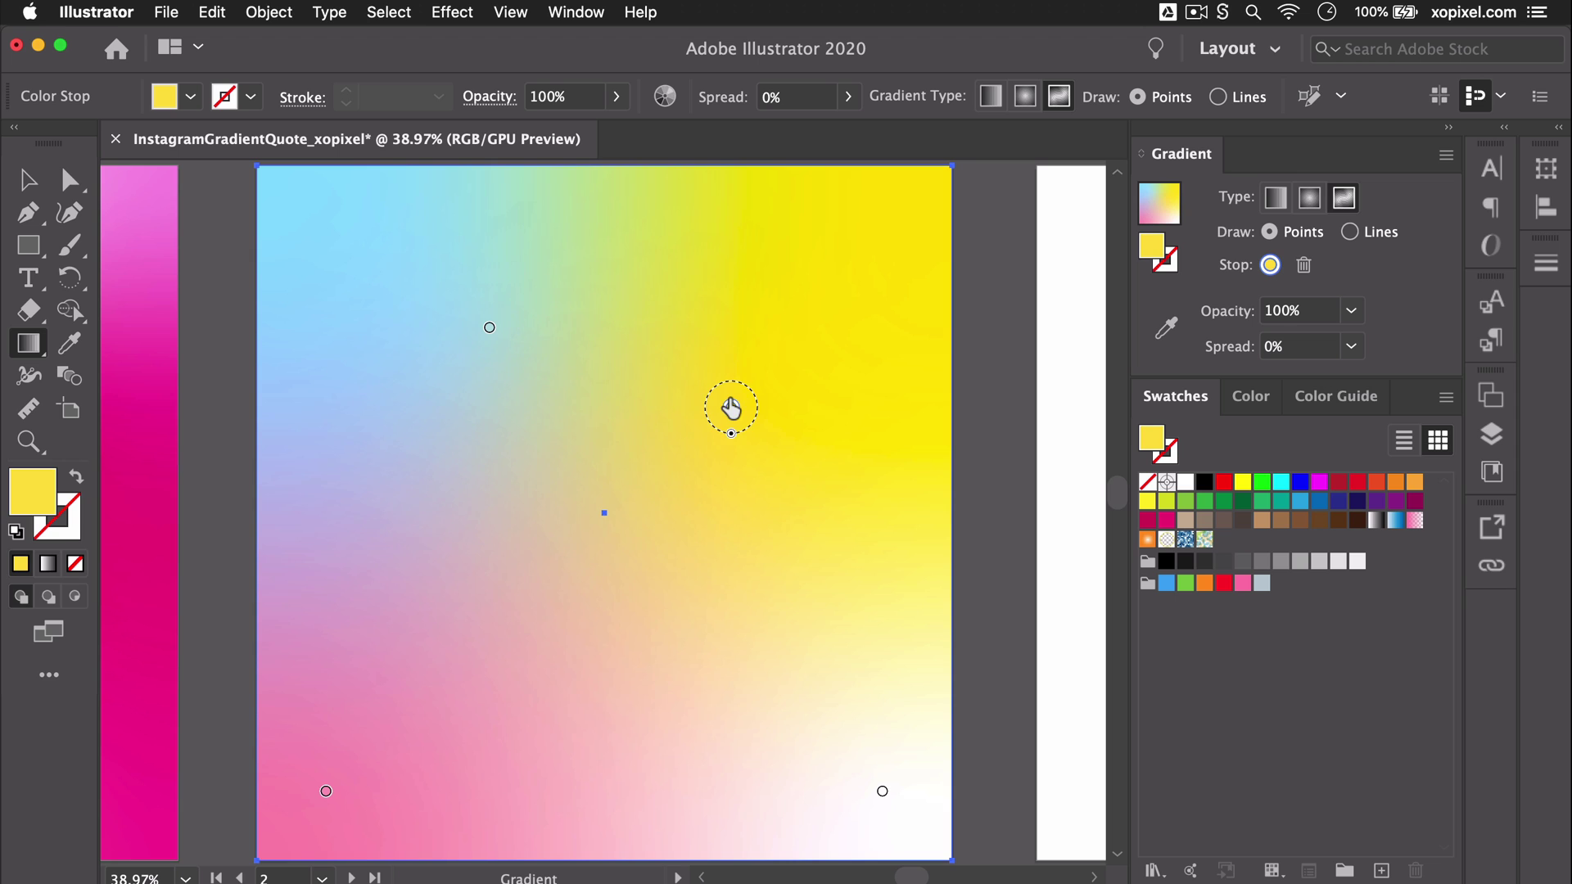
Make the bottom-left point white ffffff at the centre and the bottom-right point teal 75b9c9
left_click(326, 791)
double_click(326, 791)
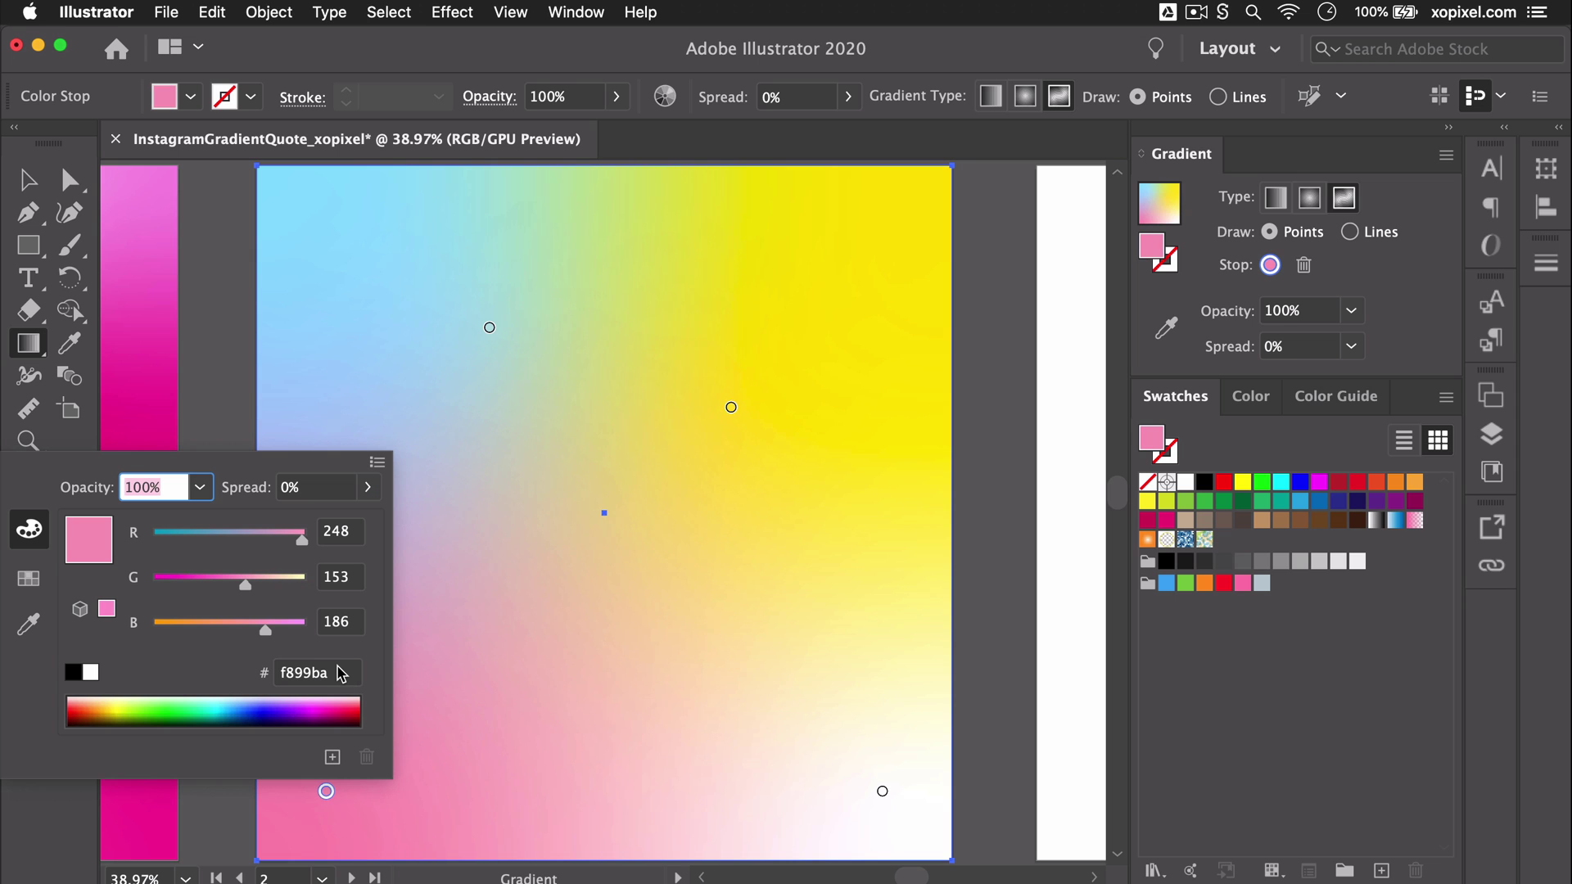
double_click(341, 673)
type("ffffff")
key("Return")
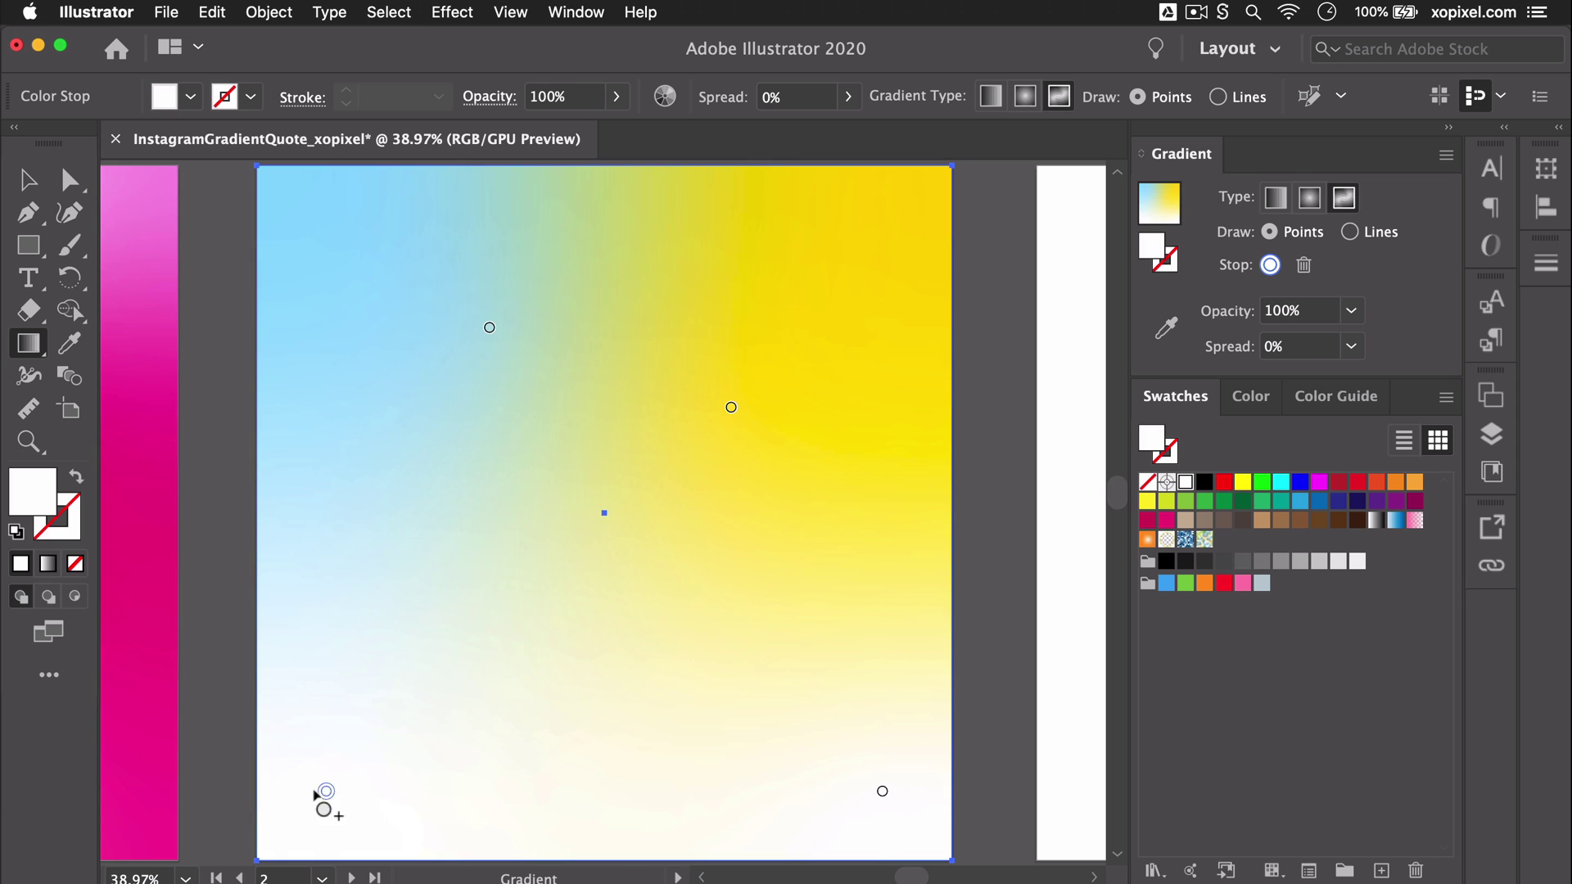
left_click_drag(326, 791, 609, 514)
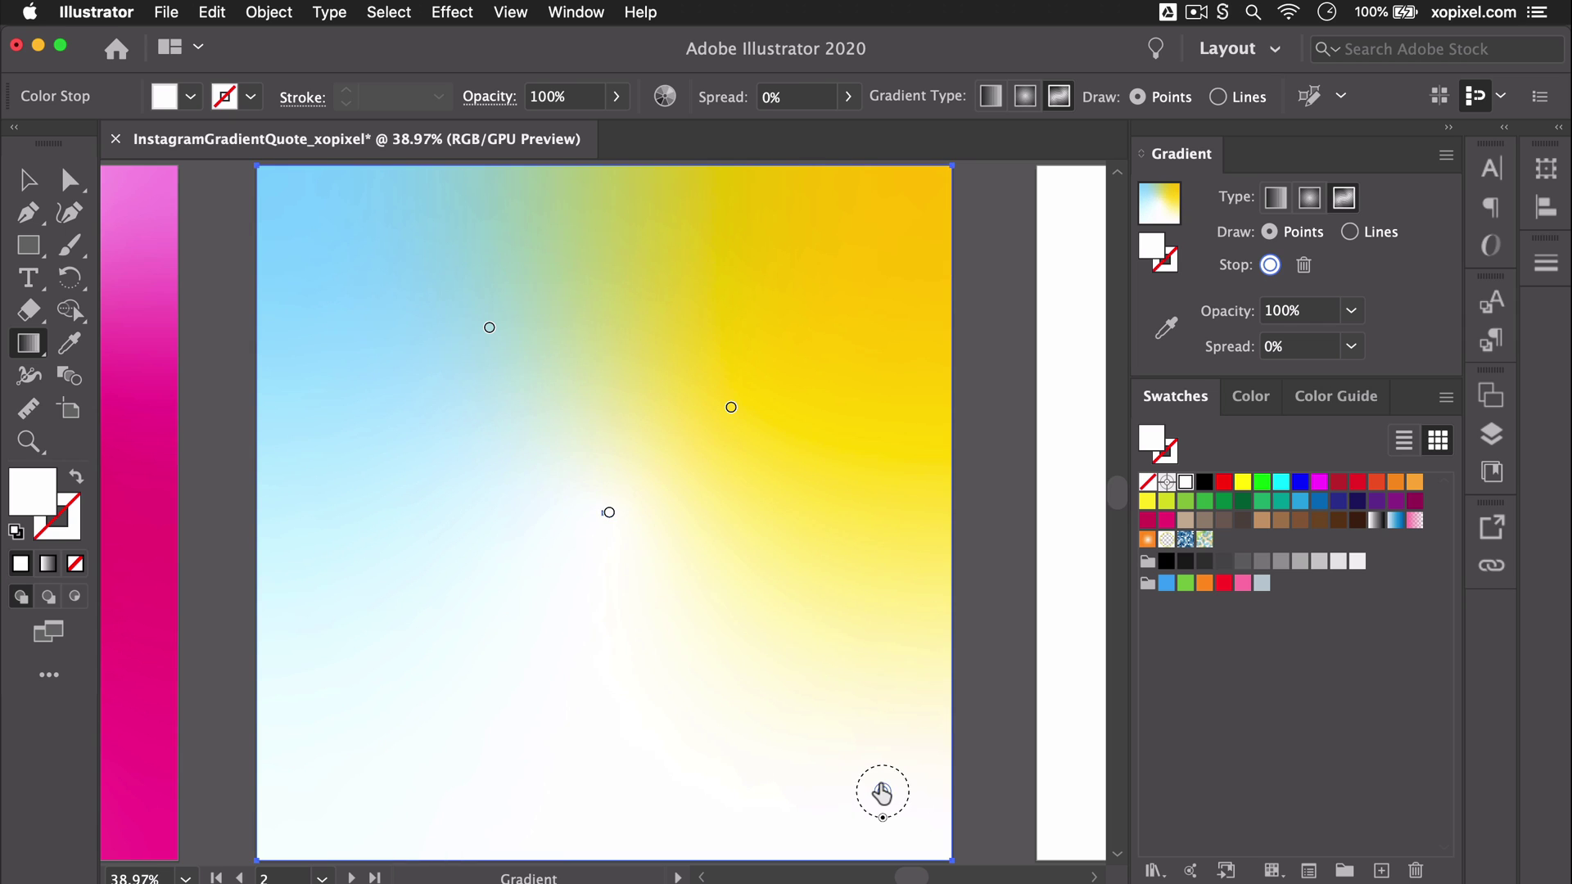
double_click(883, 792)
double_click(837, 673)
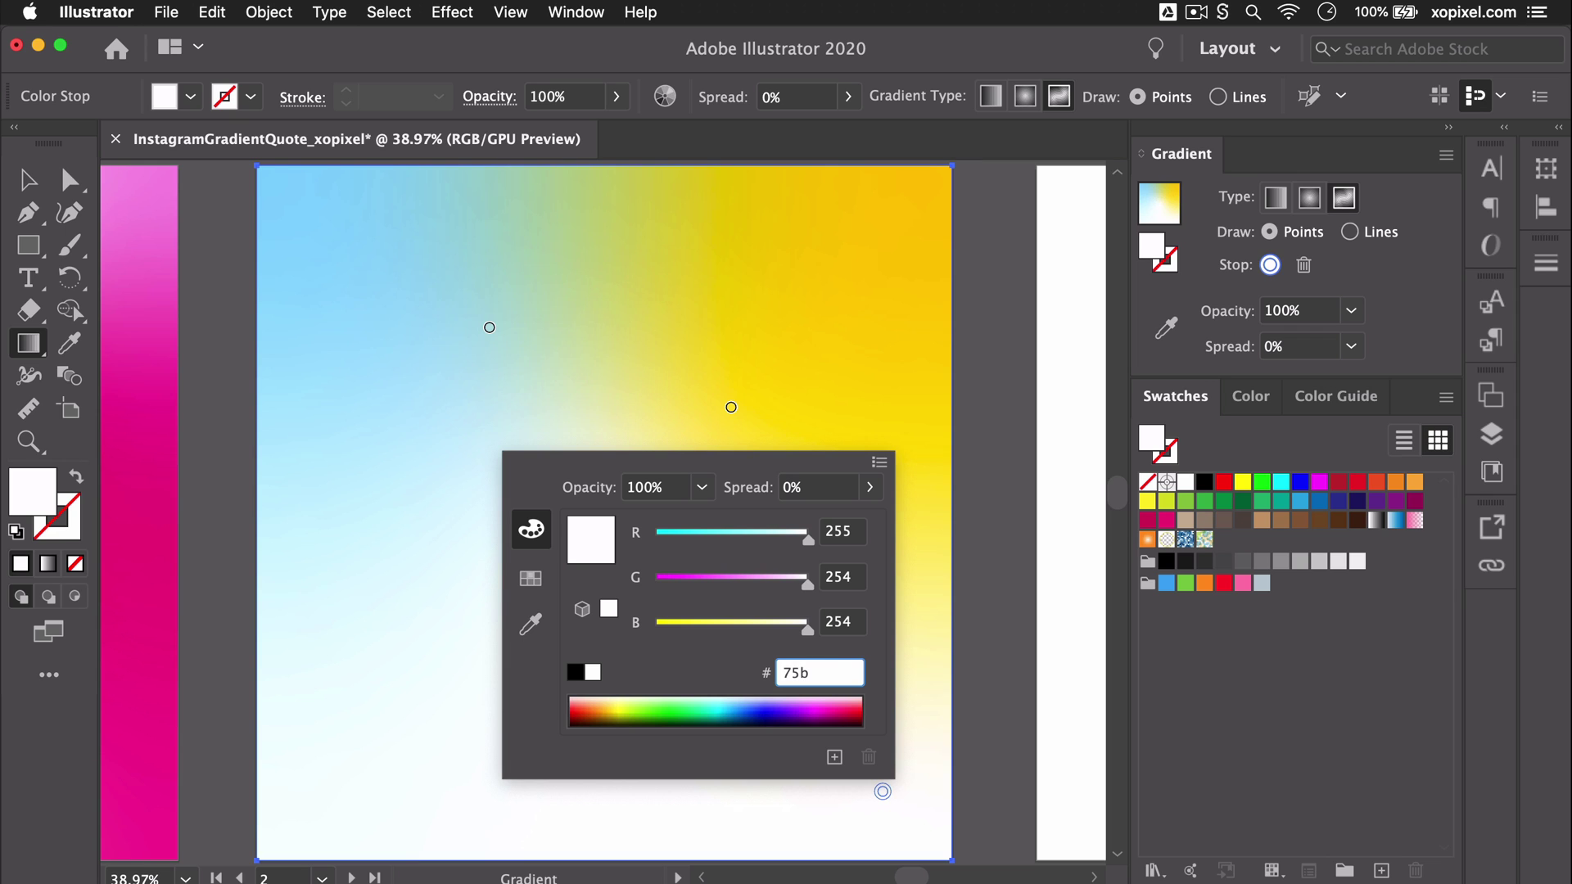
key("Return")
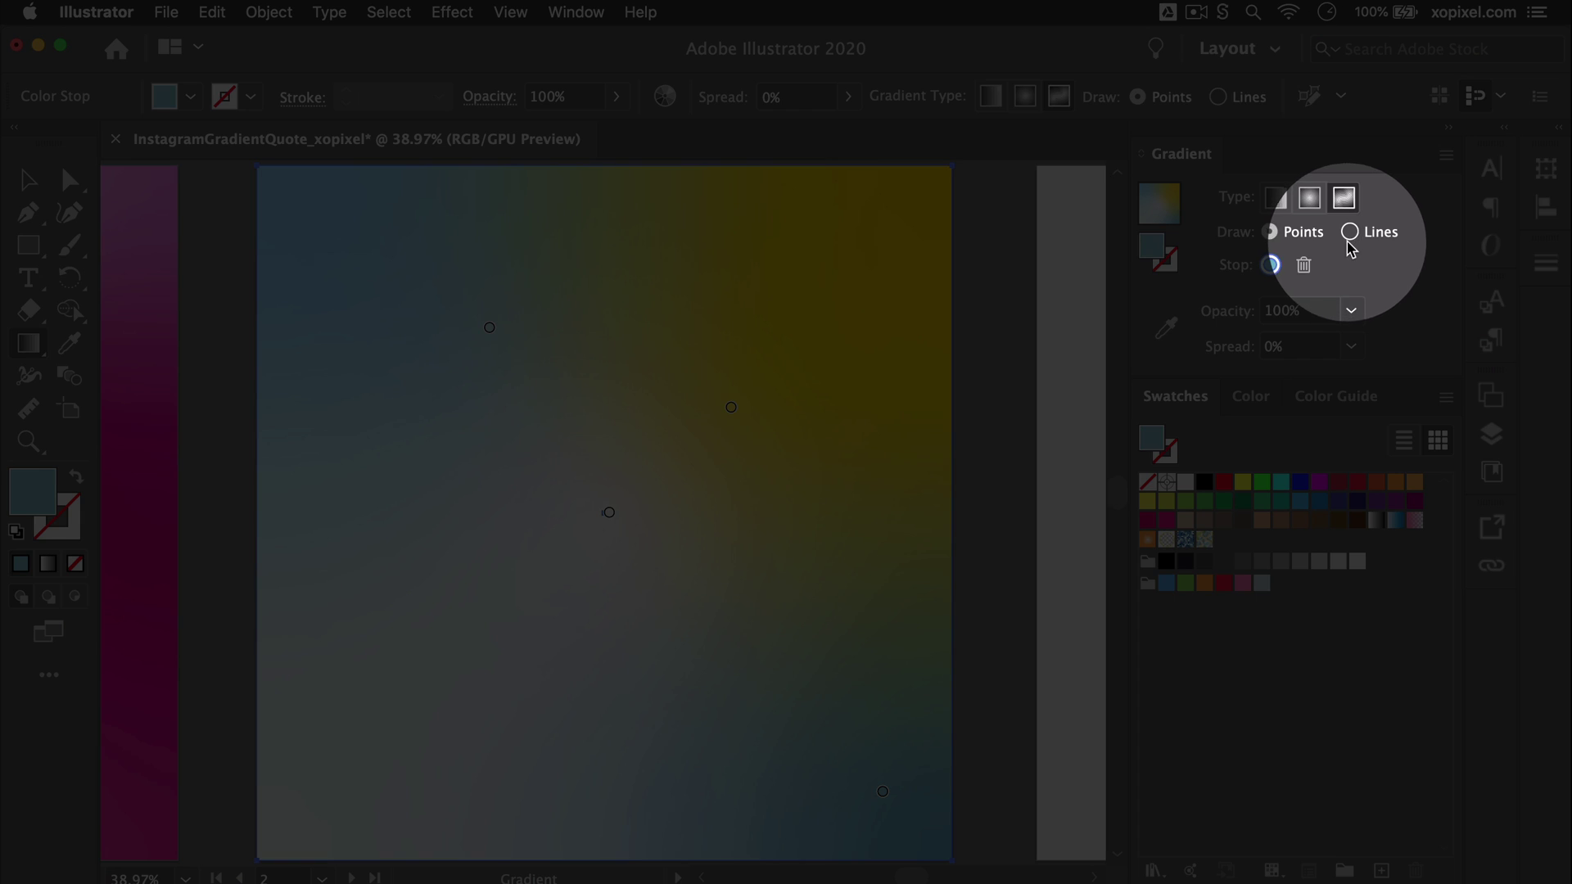
Draw a four-point gradient line across the second square and shape it into a wave
left_click(1350, 236)
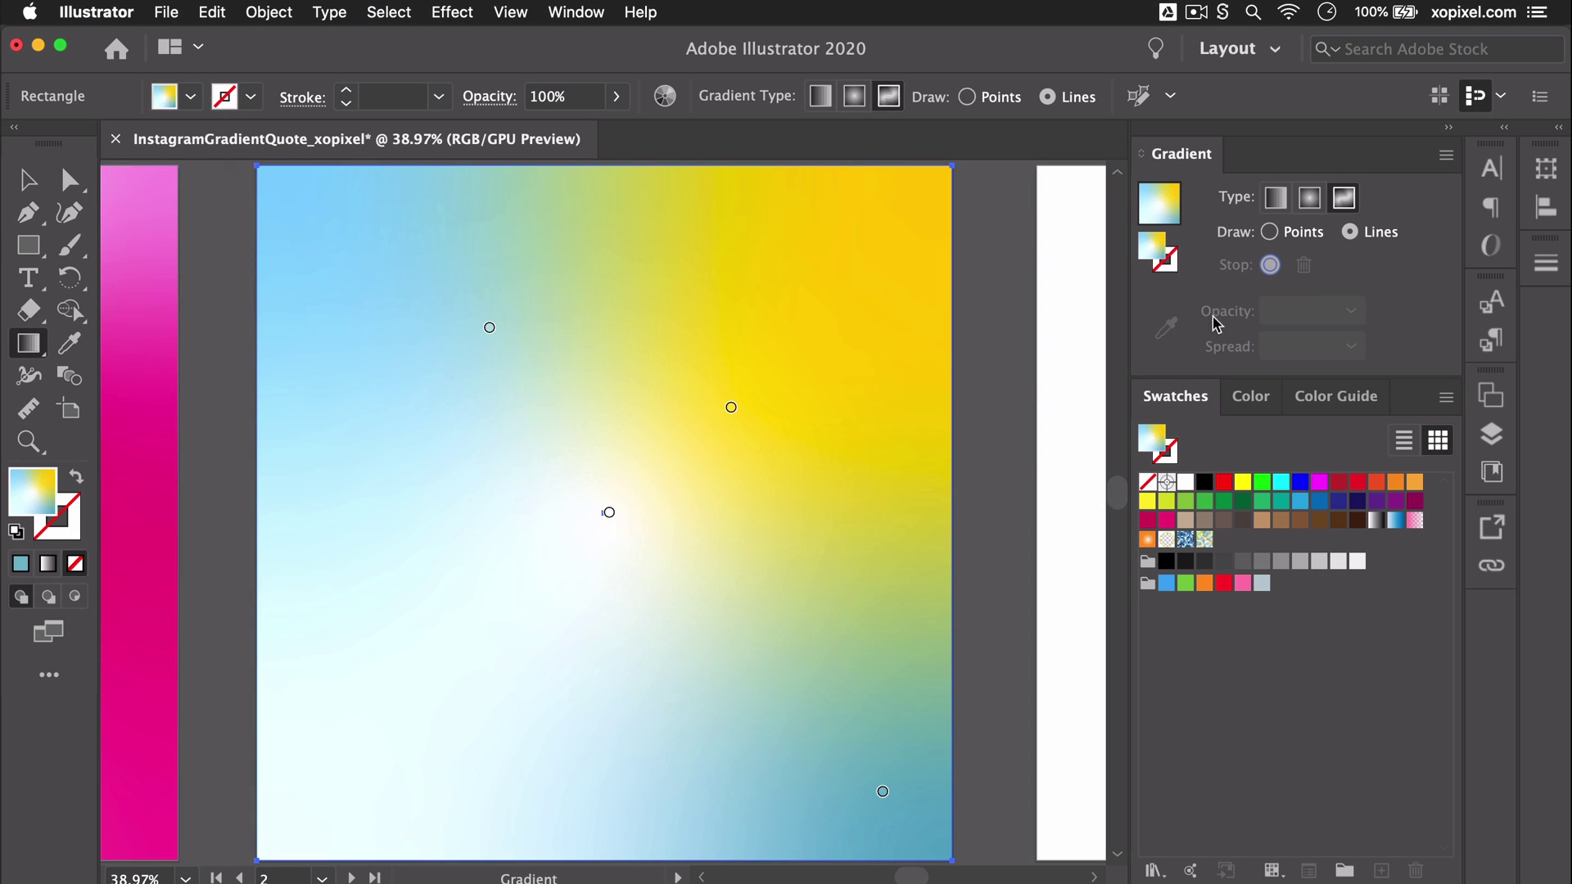
left_click(258, 556)
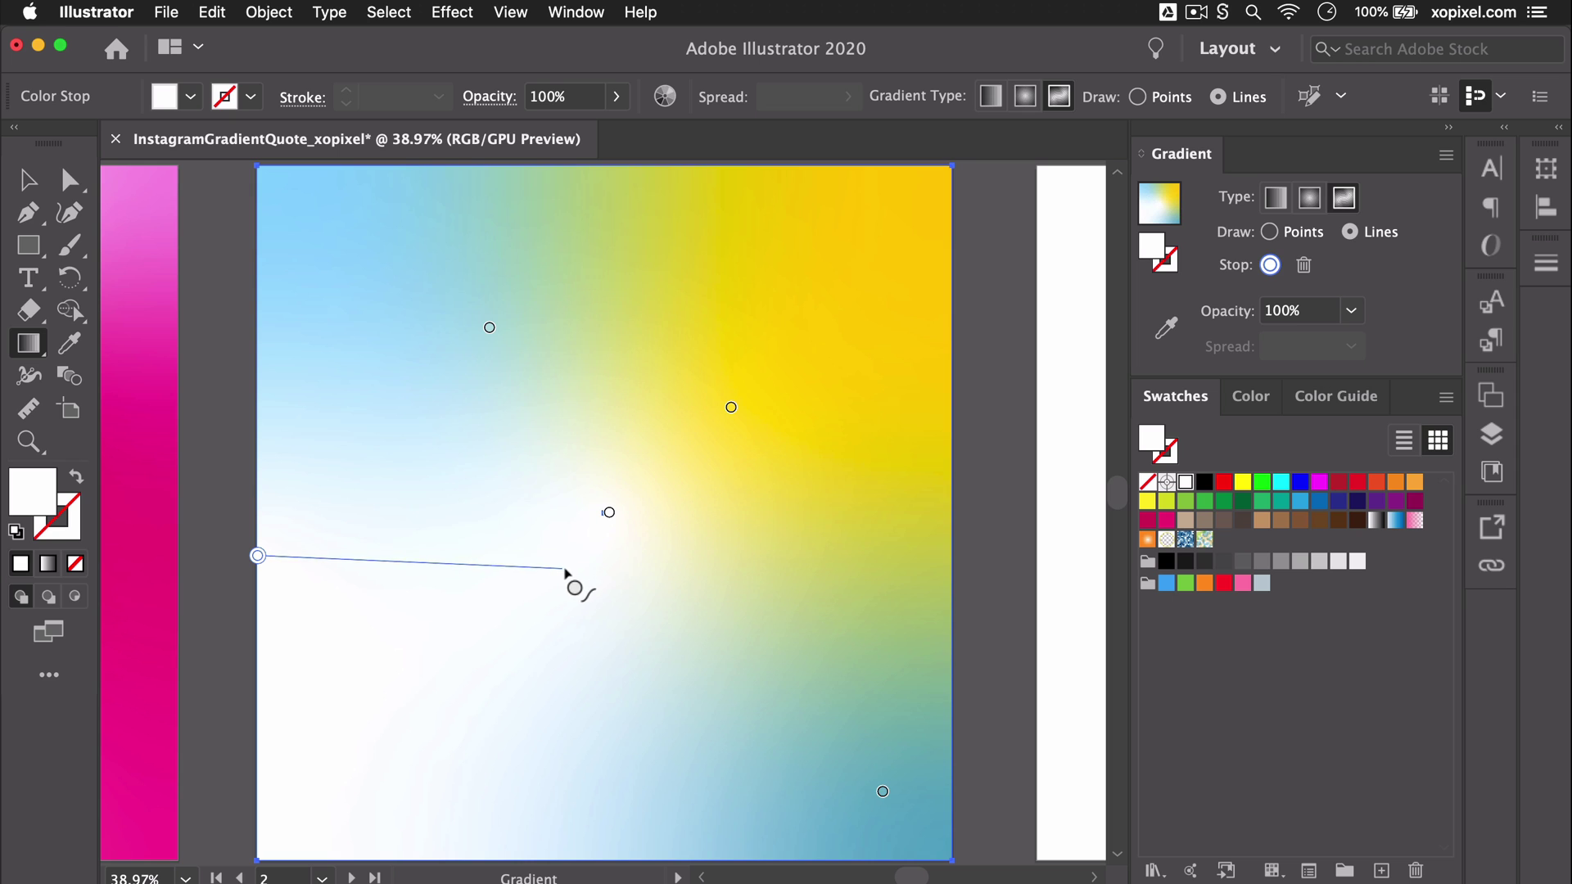
left_click(562, 602)
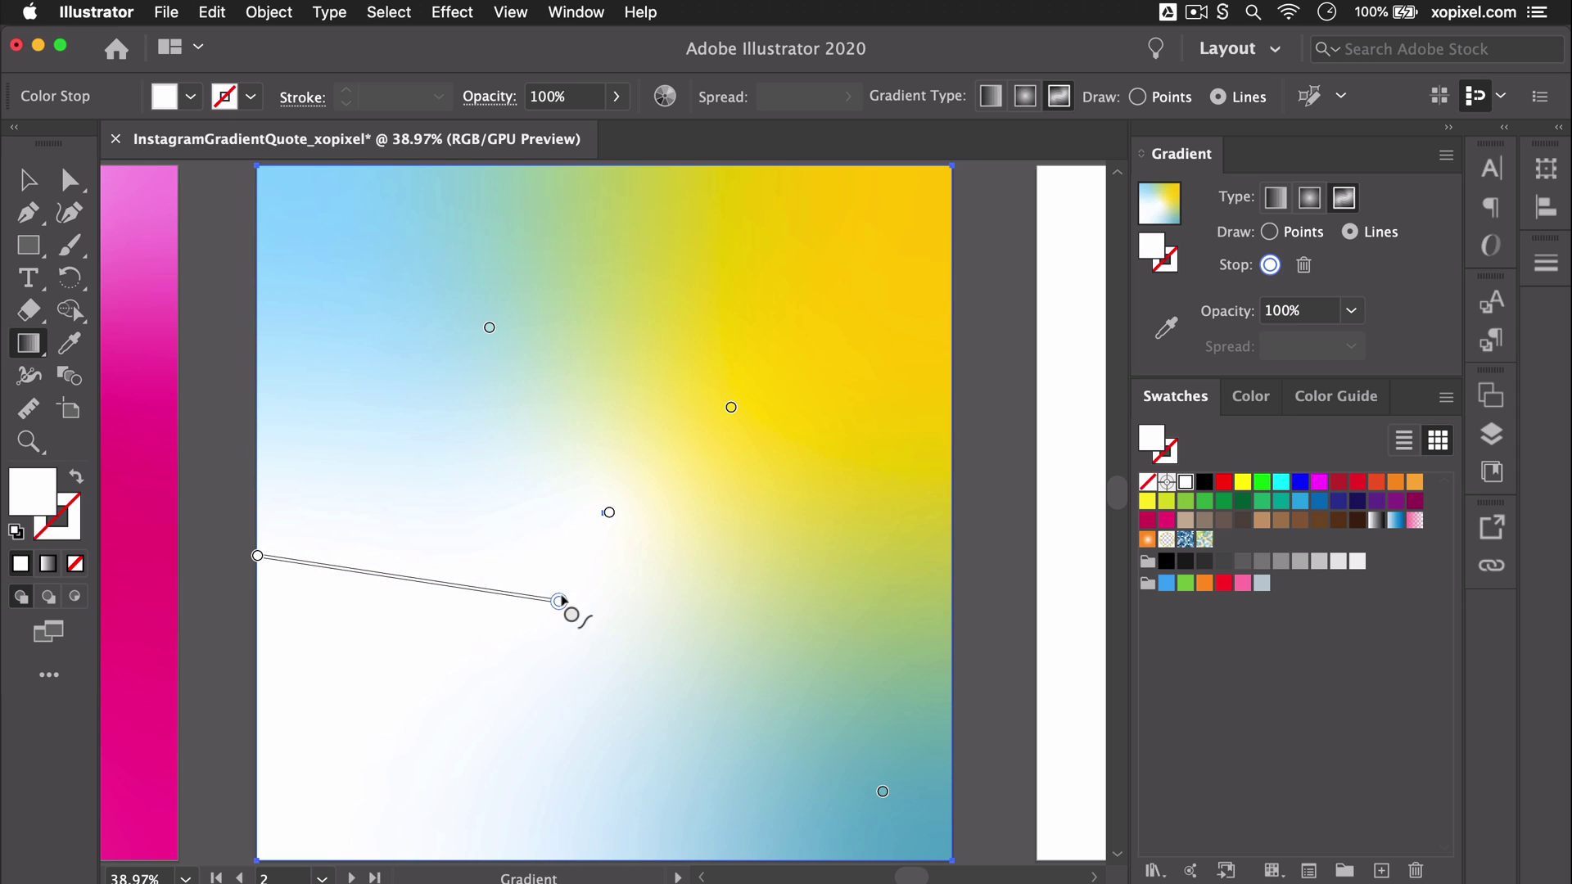
left_click(768, 586)
left_click(950, 594)
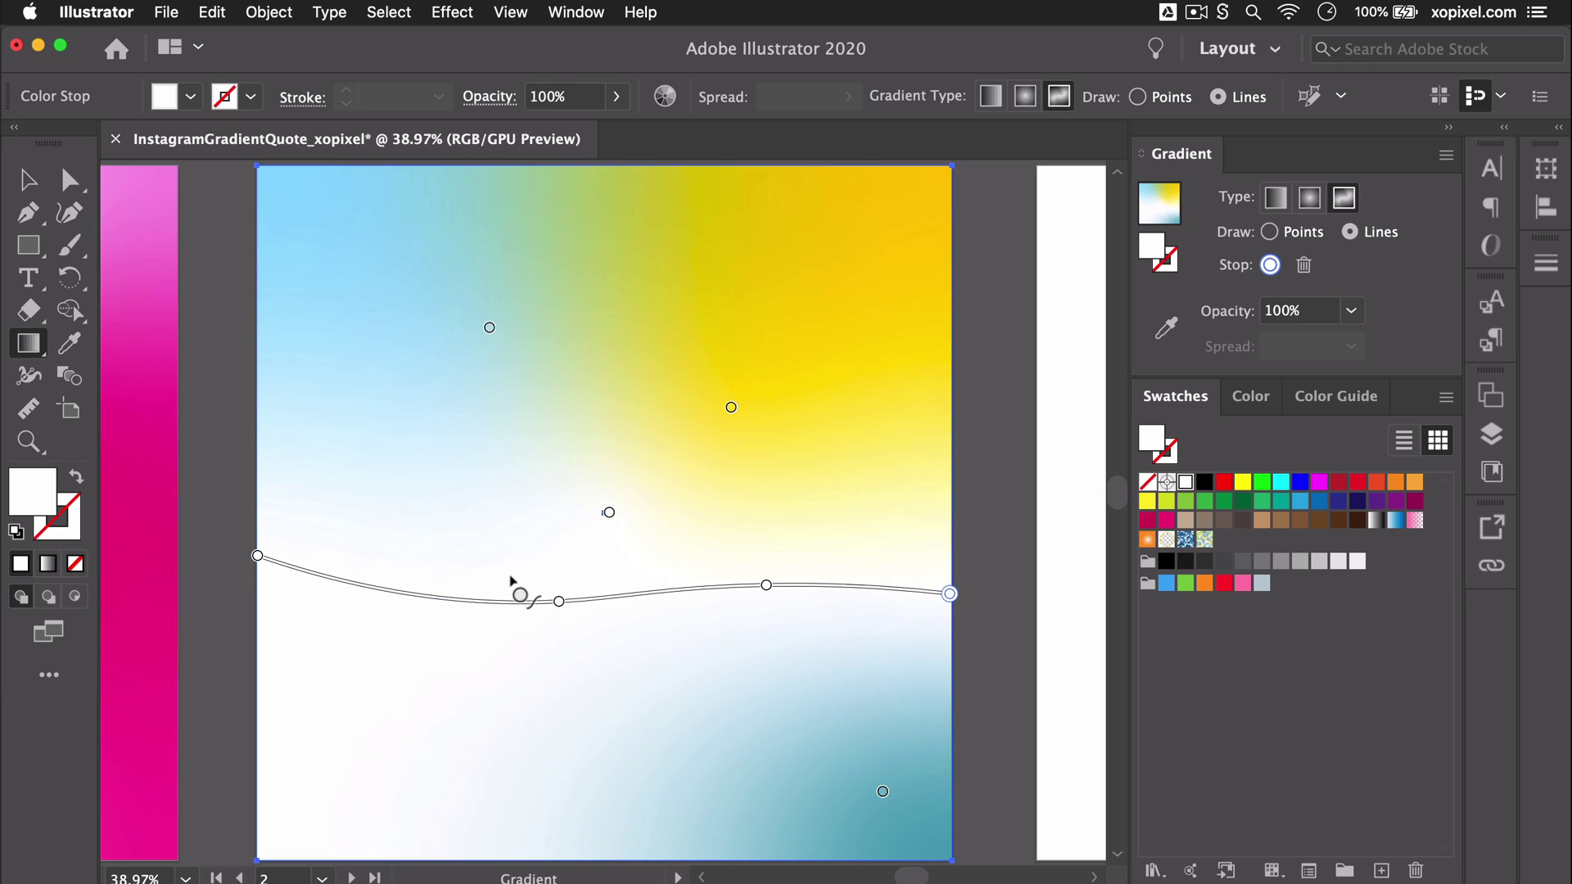
left_click_drag(559, 601, 520, 554)
left_click_drag(259, 561, 257, 589)
left_click_drag(767, 585, 768, 618)
Colour the line's left end orange fbb03b and its right end with an orange swatch
double_click(257, 588)
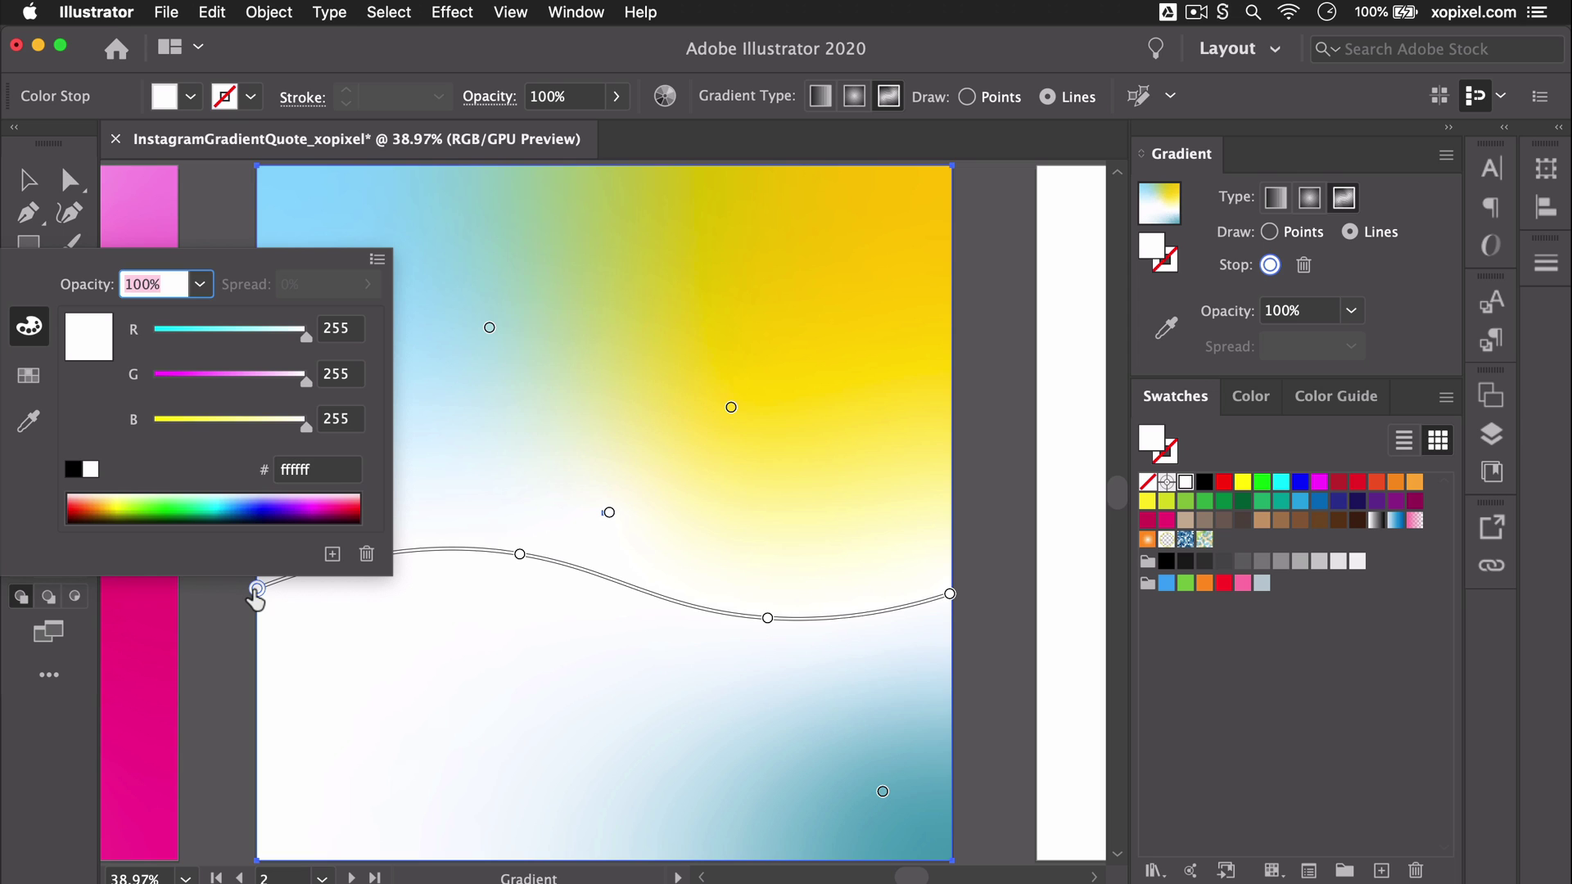
left_click(331, 481)
type("fbb0")
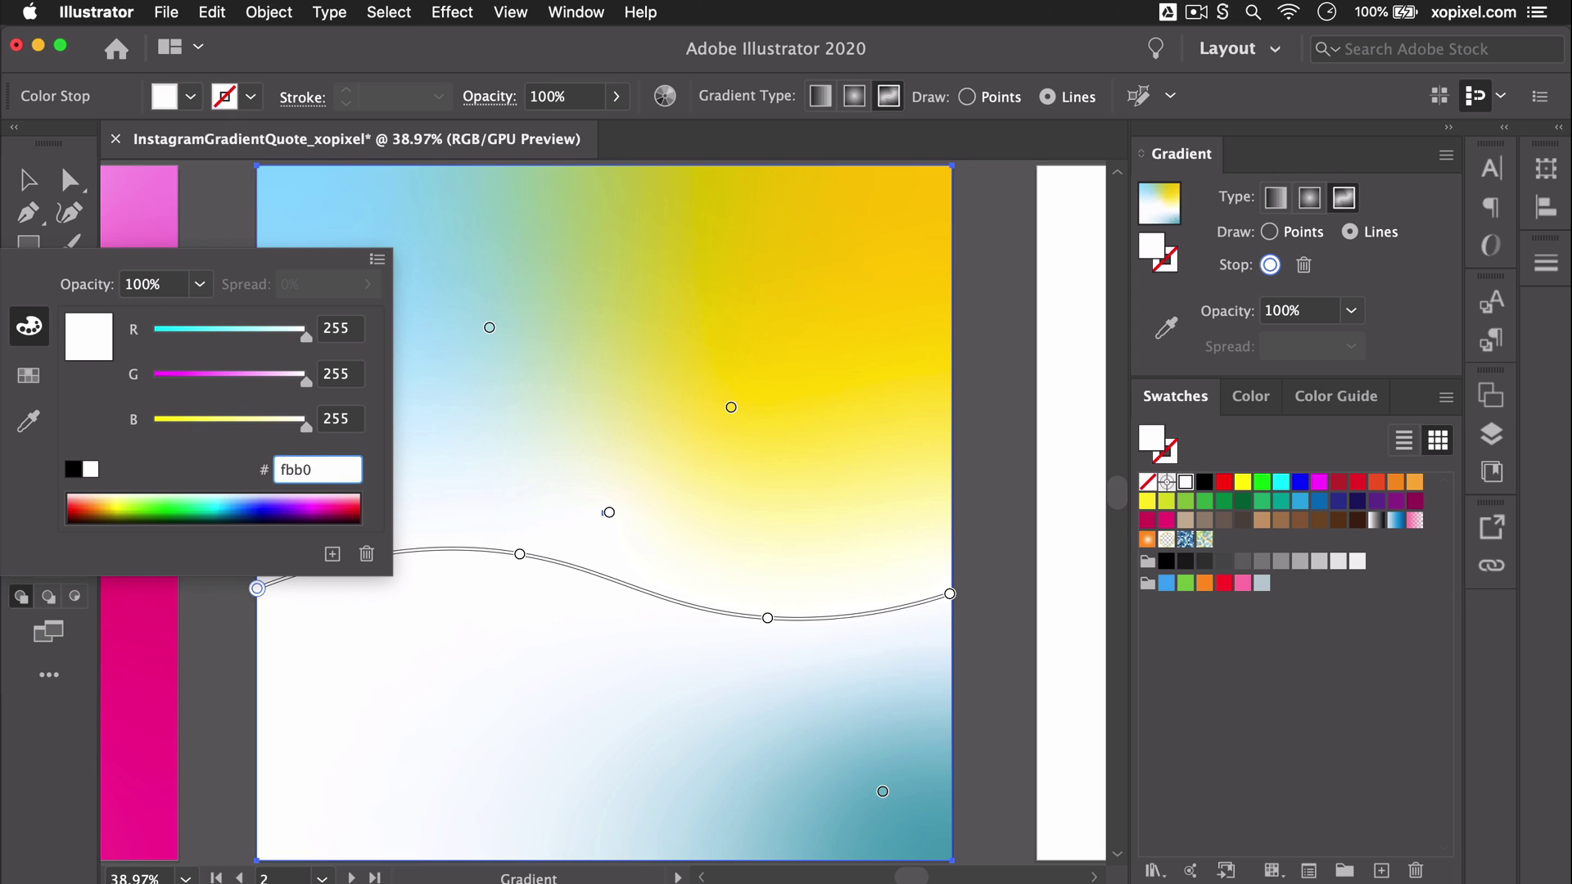
type("3b")
key("Return")
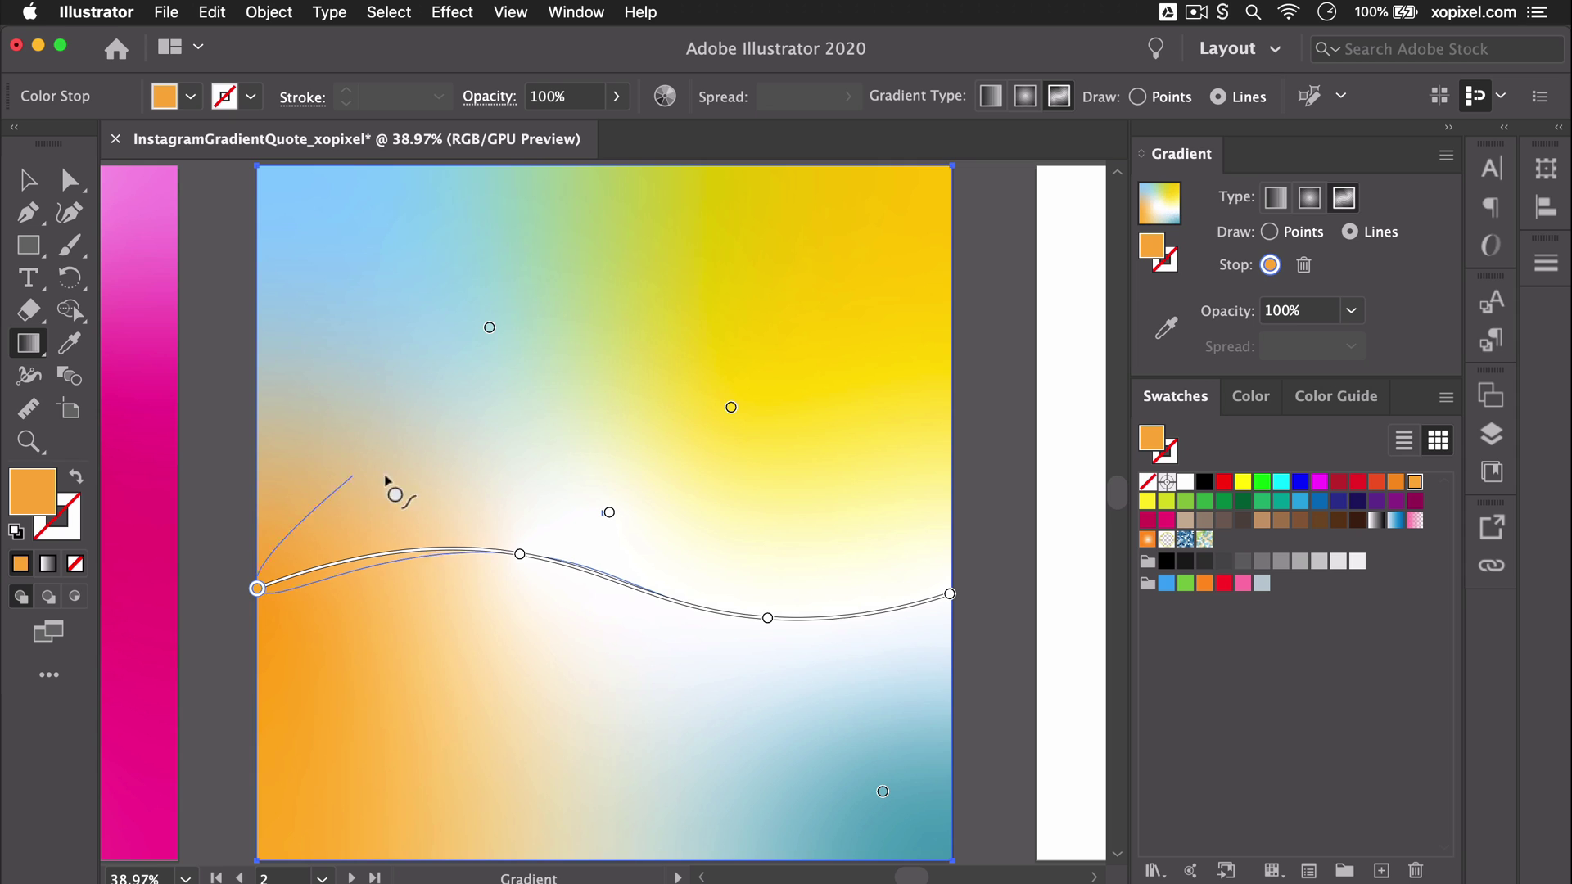
left_click(958, 610)
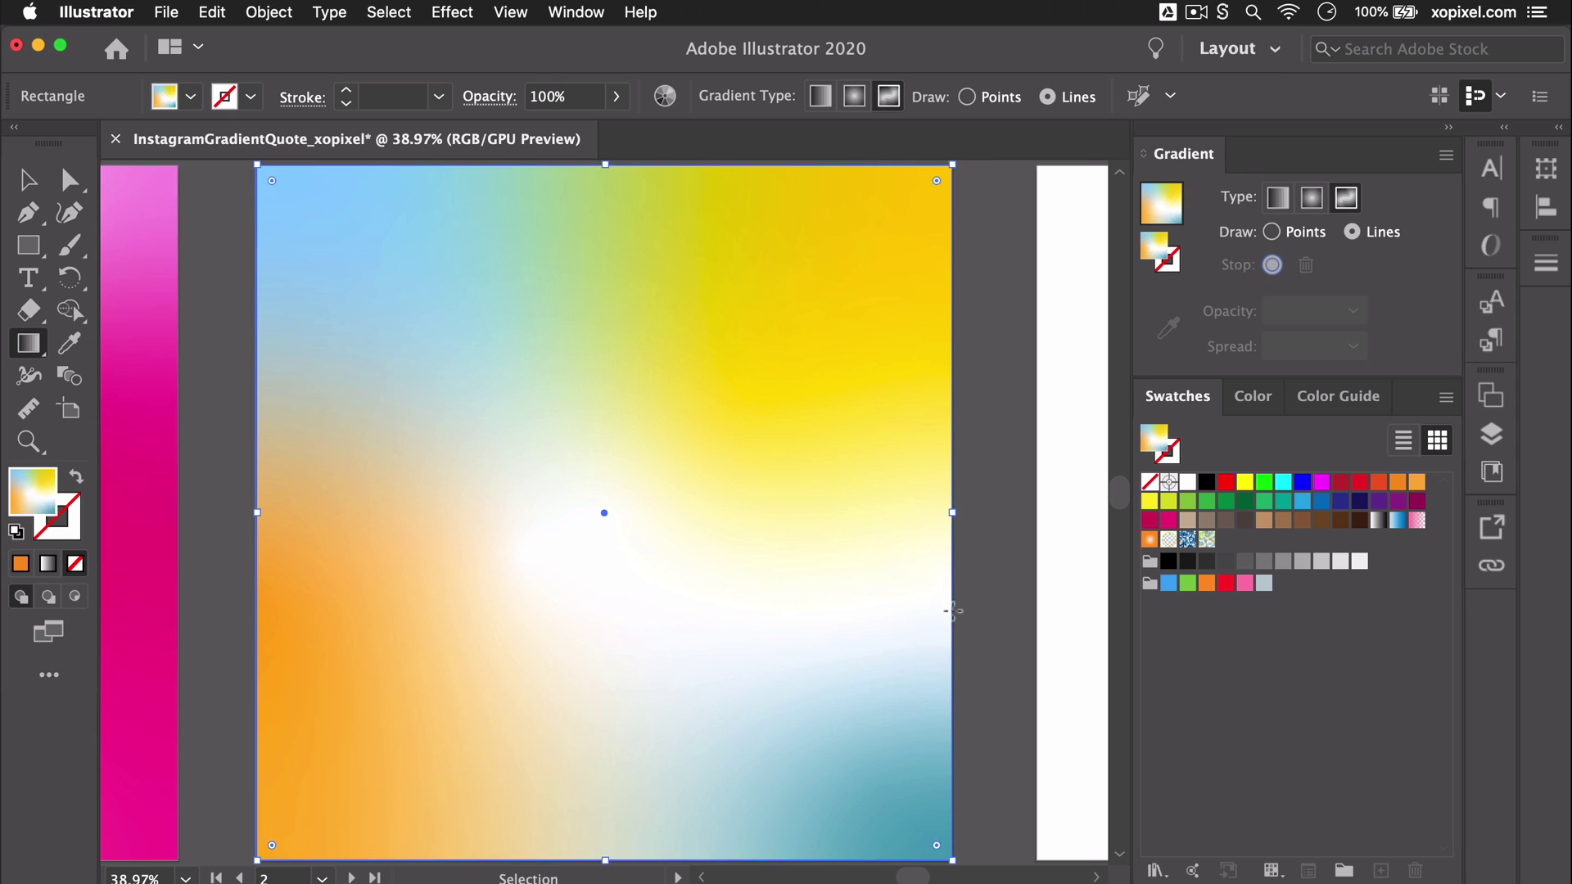
left_click(950, 594)
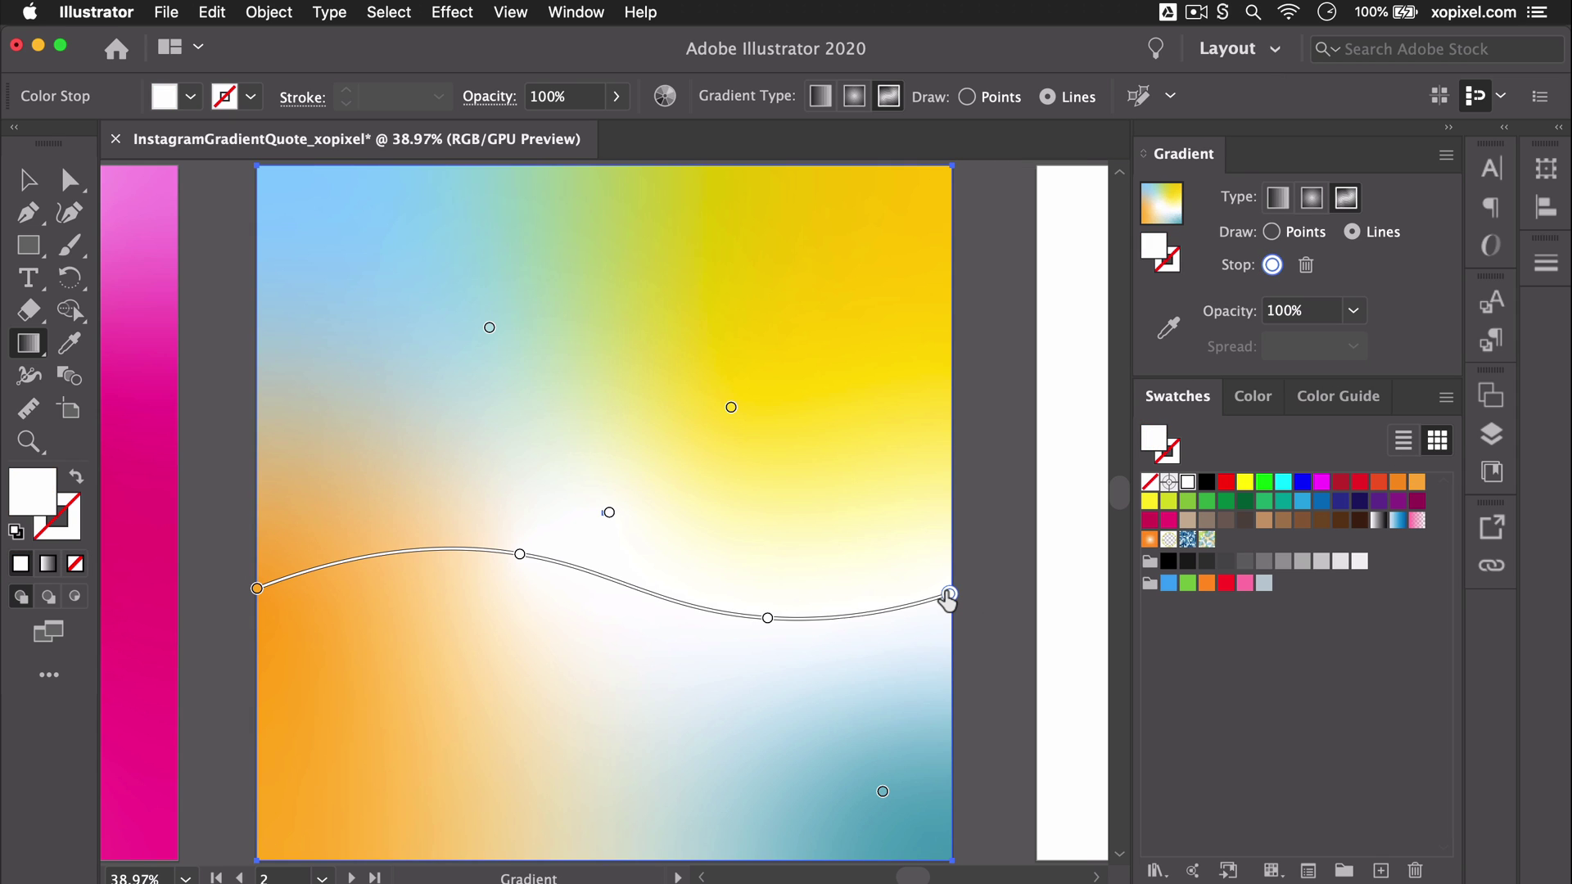
left_click(1398, 483)
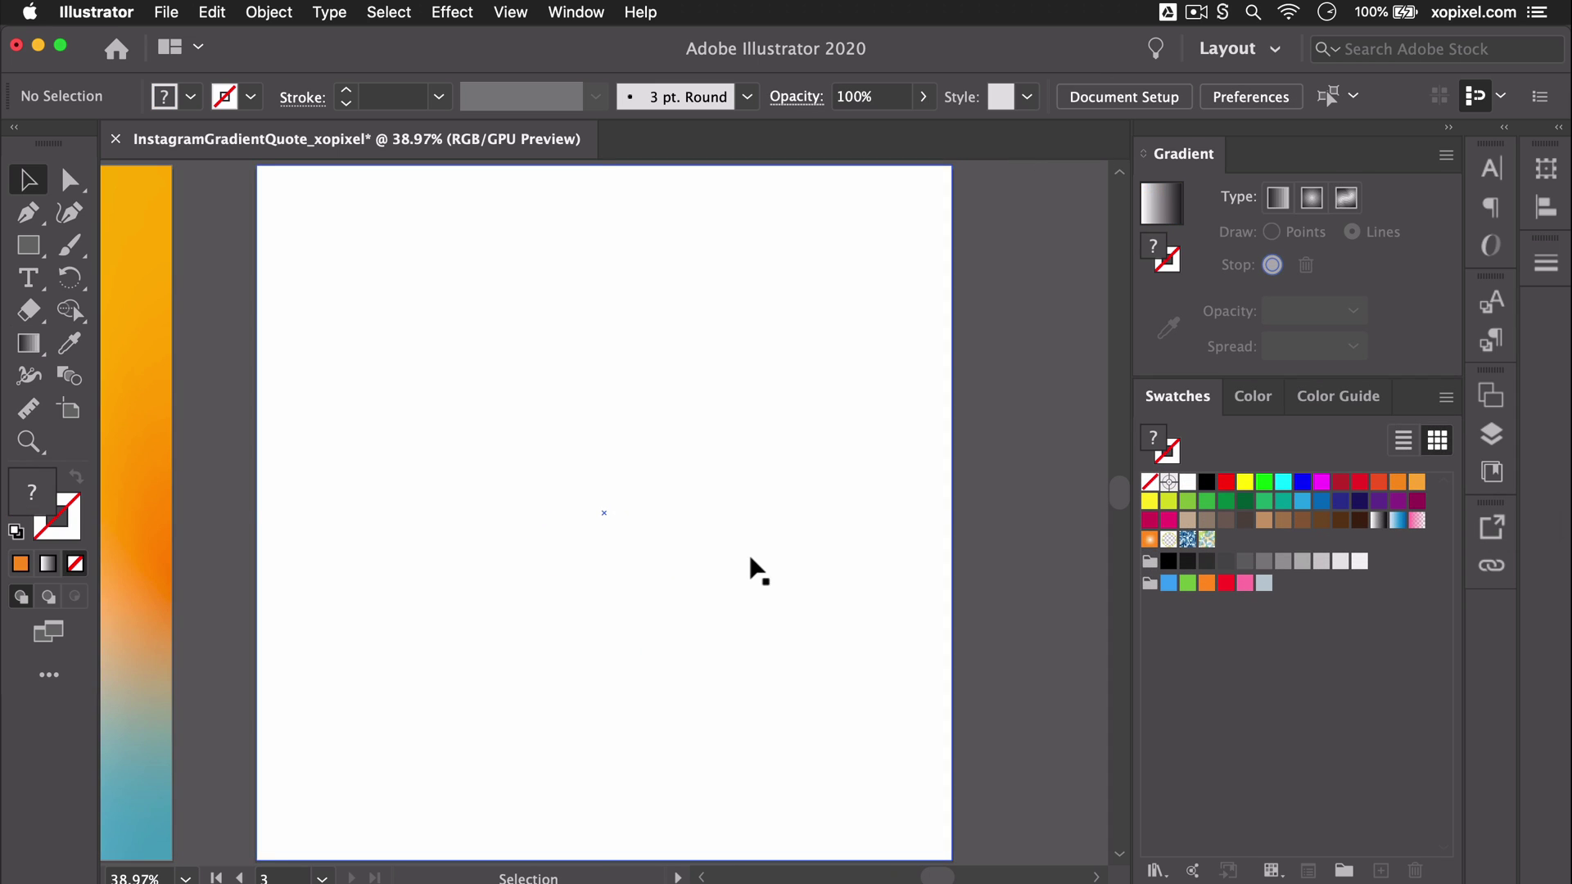
Give the third square a freeform gradient with purple 7028e4 top-left and pink e5b2ca top-right
left_click(751, 558)
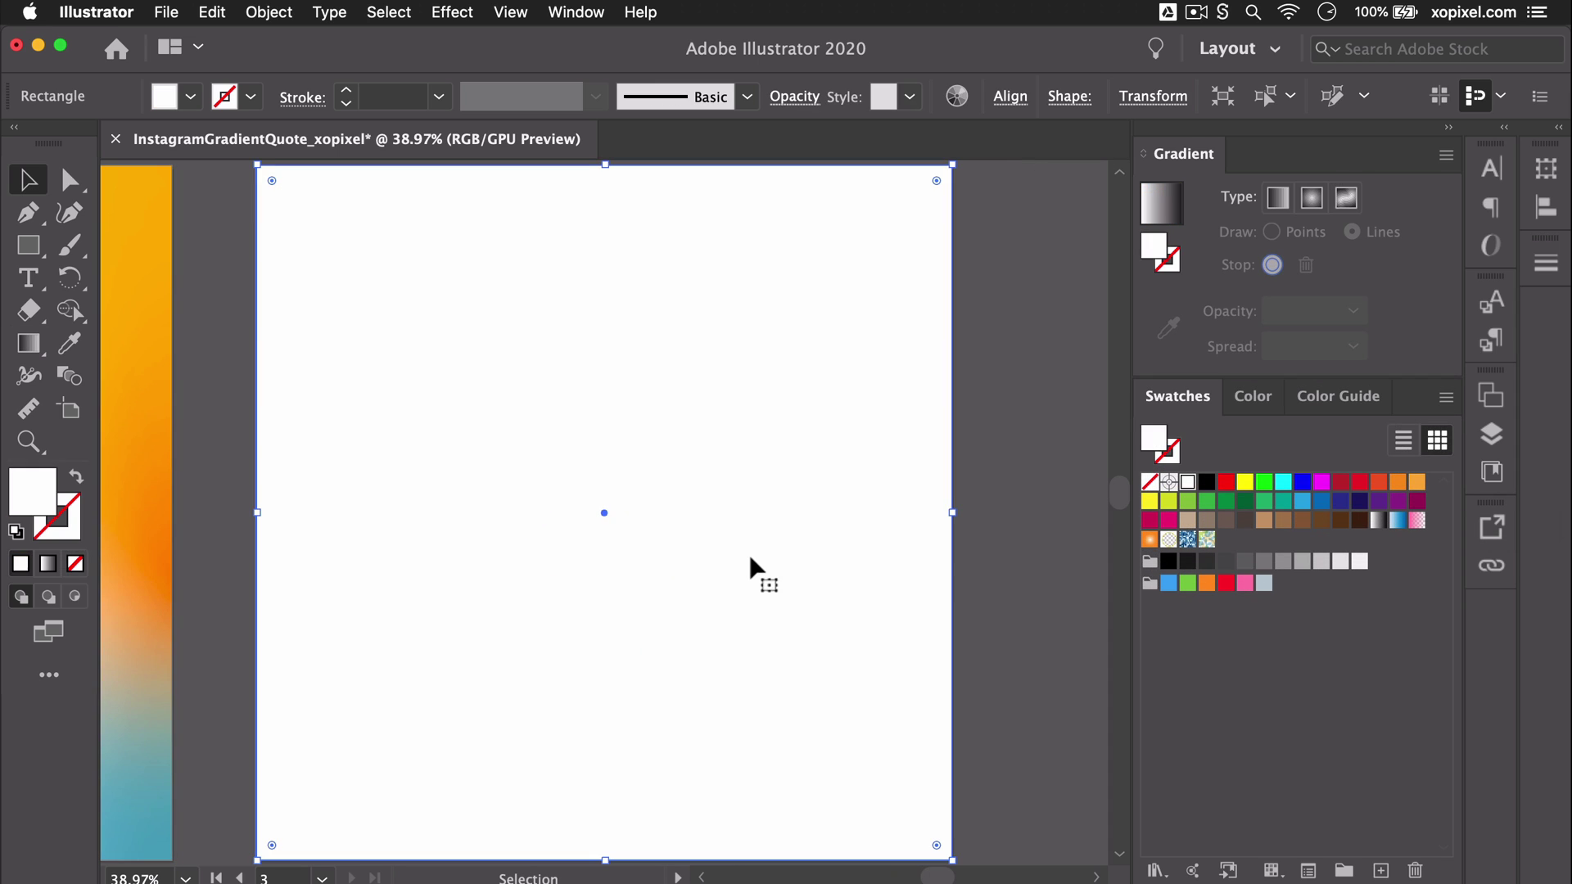
left_click(1345, 199)
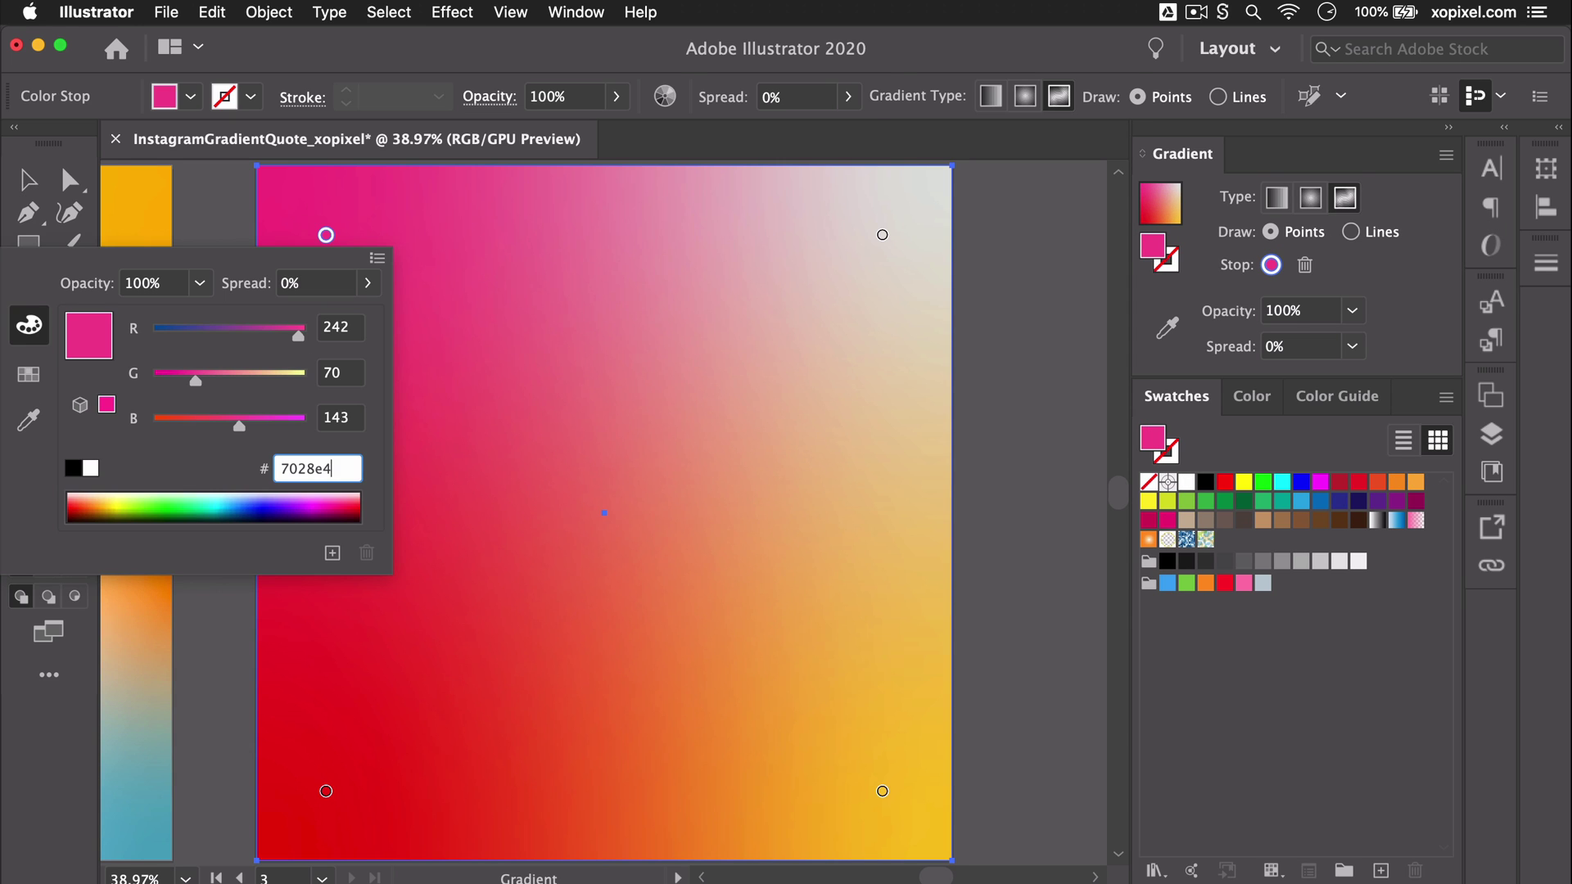
key("Return")
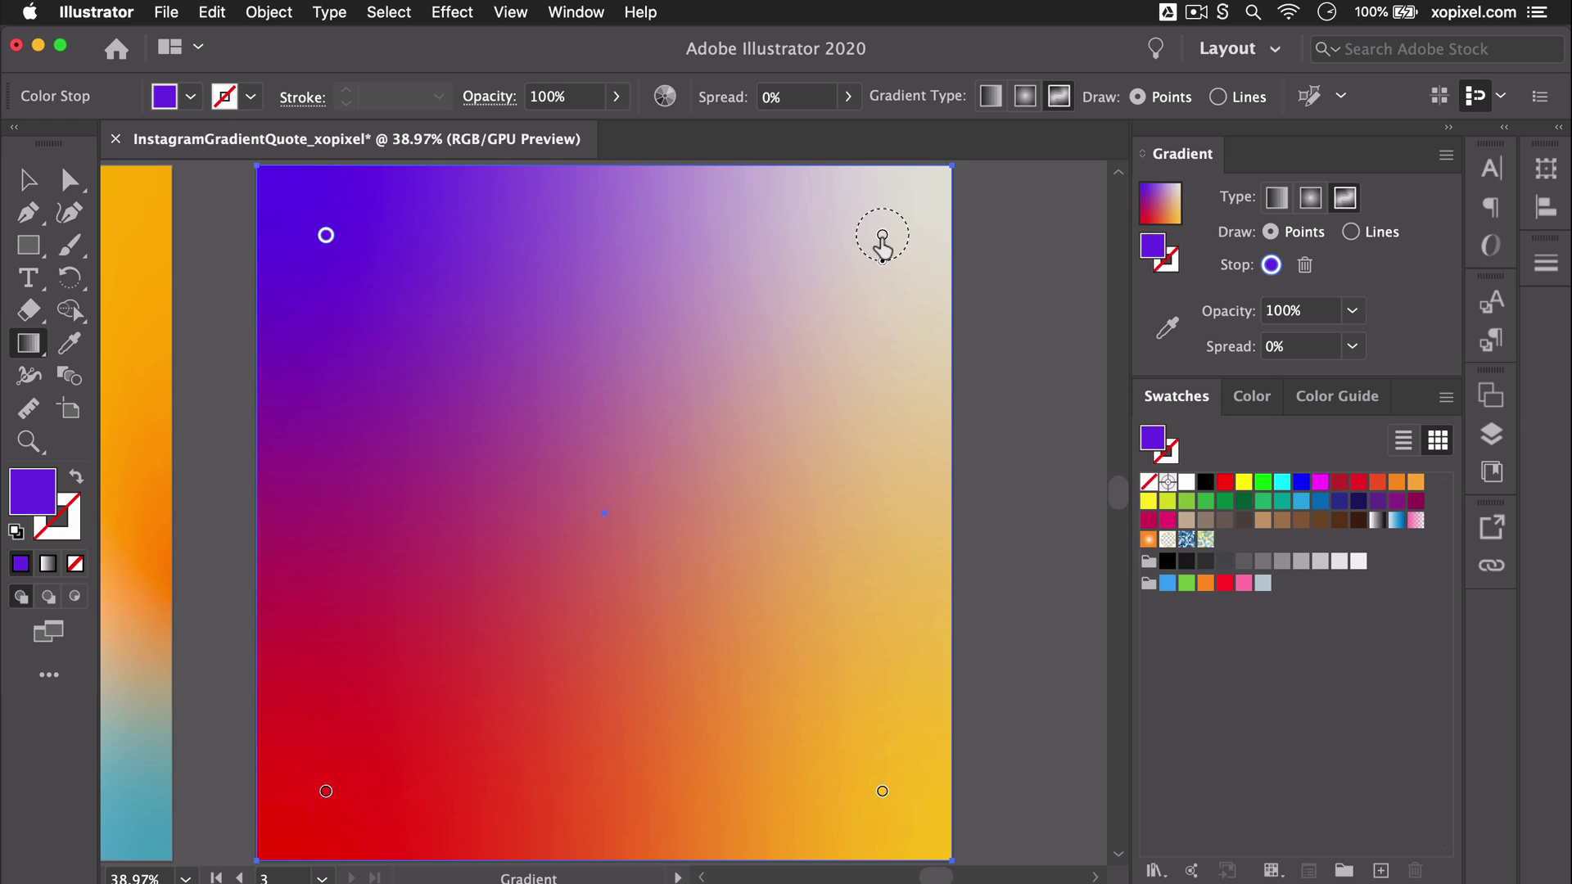
double_click(882, 237)
type("e5b2")
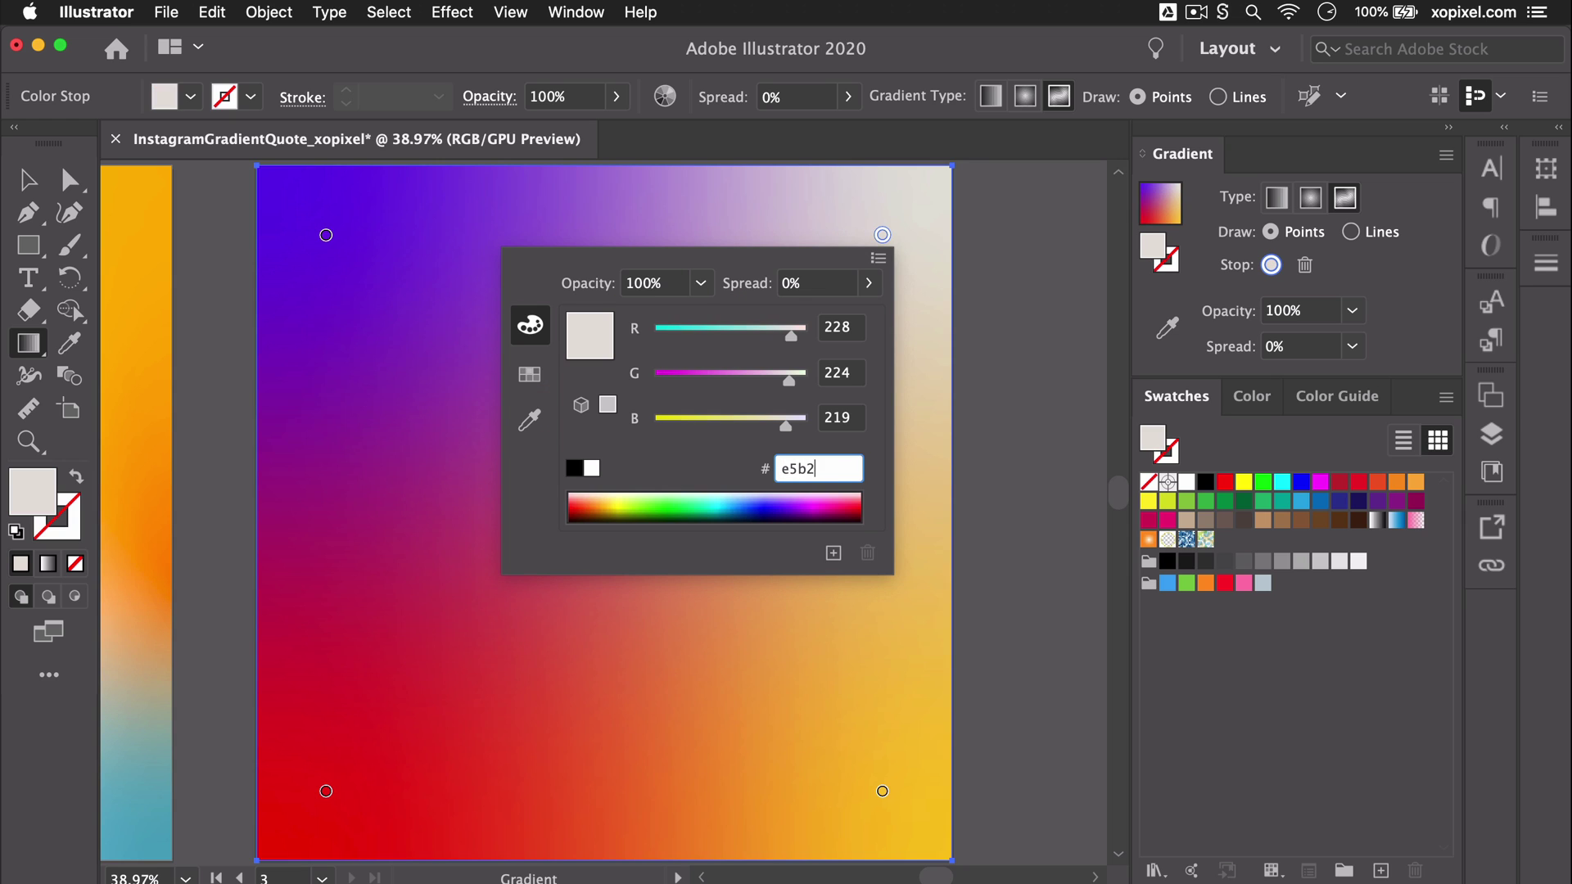
type("ca")
key("Return")
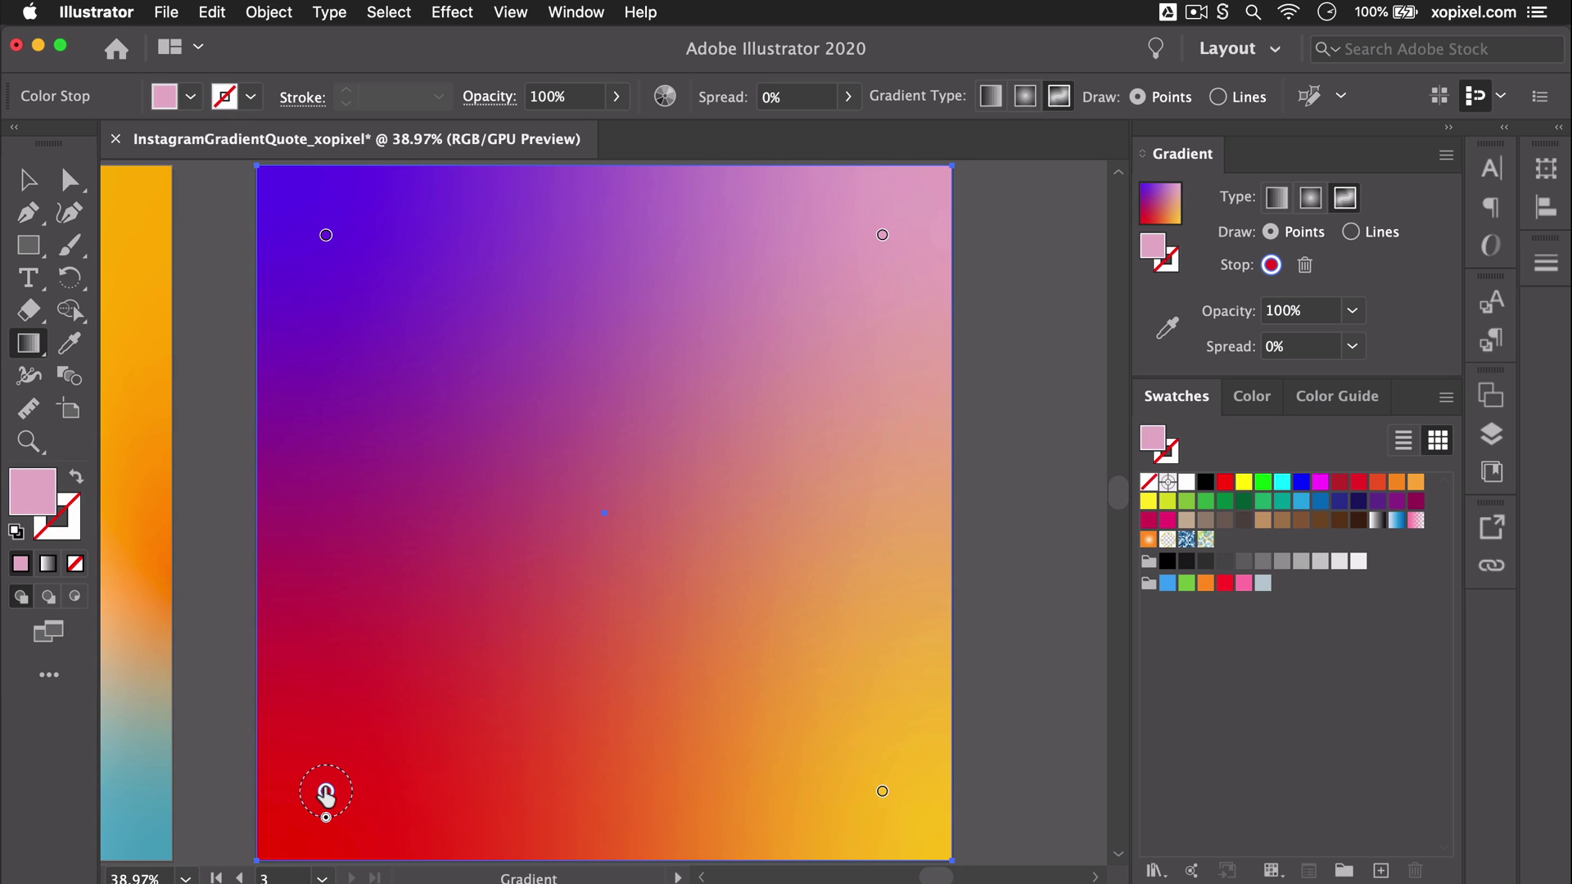
Delete both bottom colour points, move pink toward the centre and purple slightly inward
left_click(326, 792)
key("Delete")
left_click(883, 791)
key("Delete")
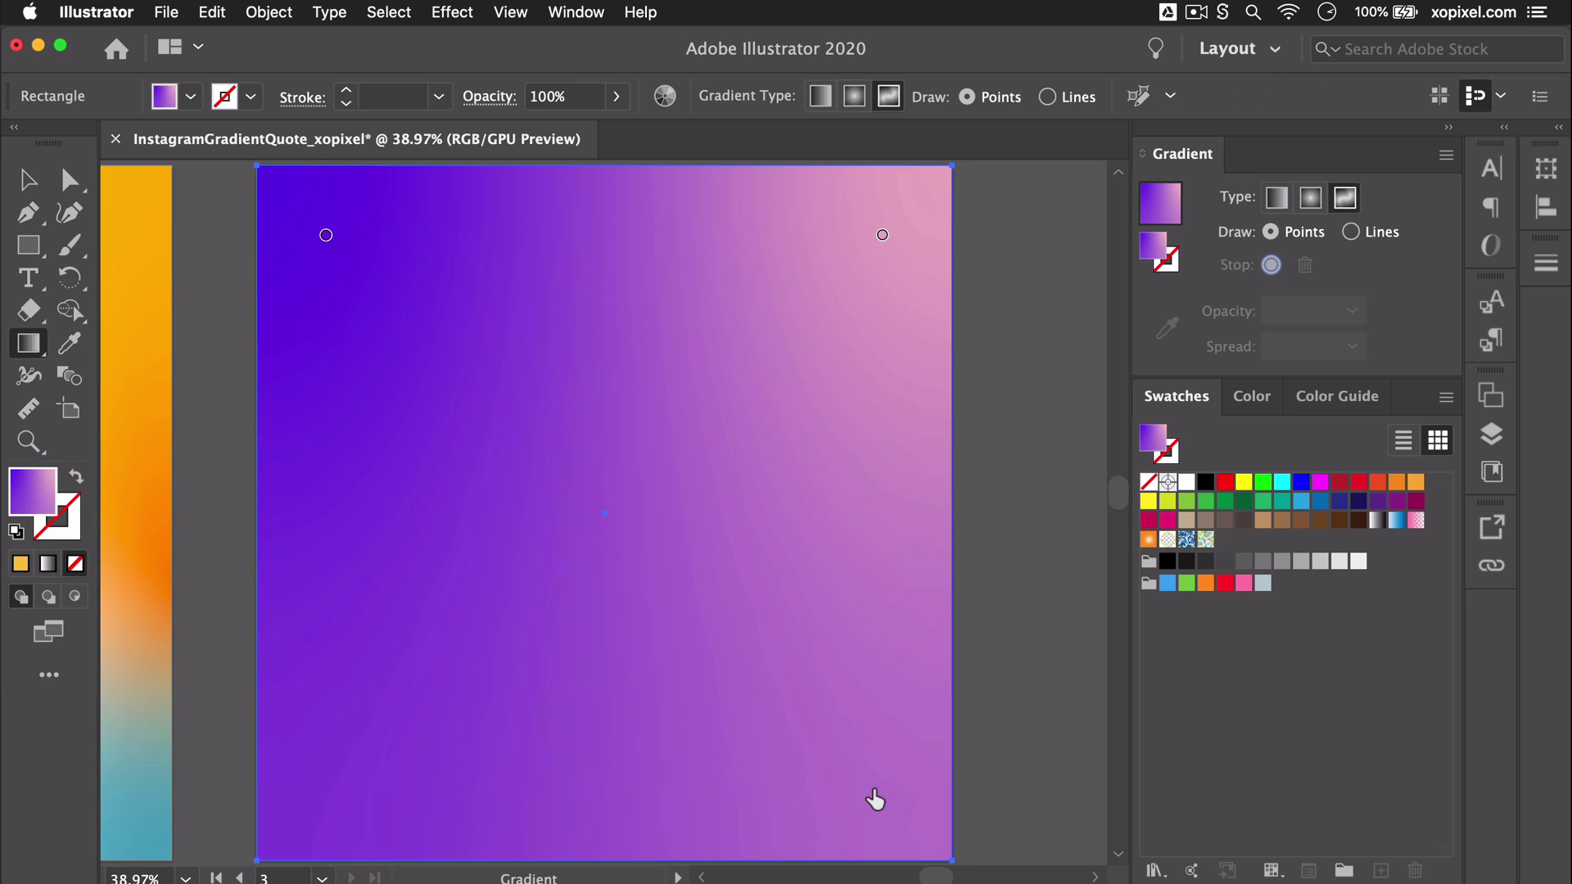
left_click_drag(883, 235, 604, 514)
left_click_drag(326, 235, 375, 288)
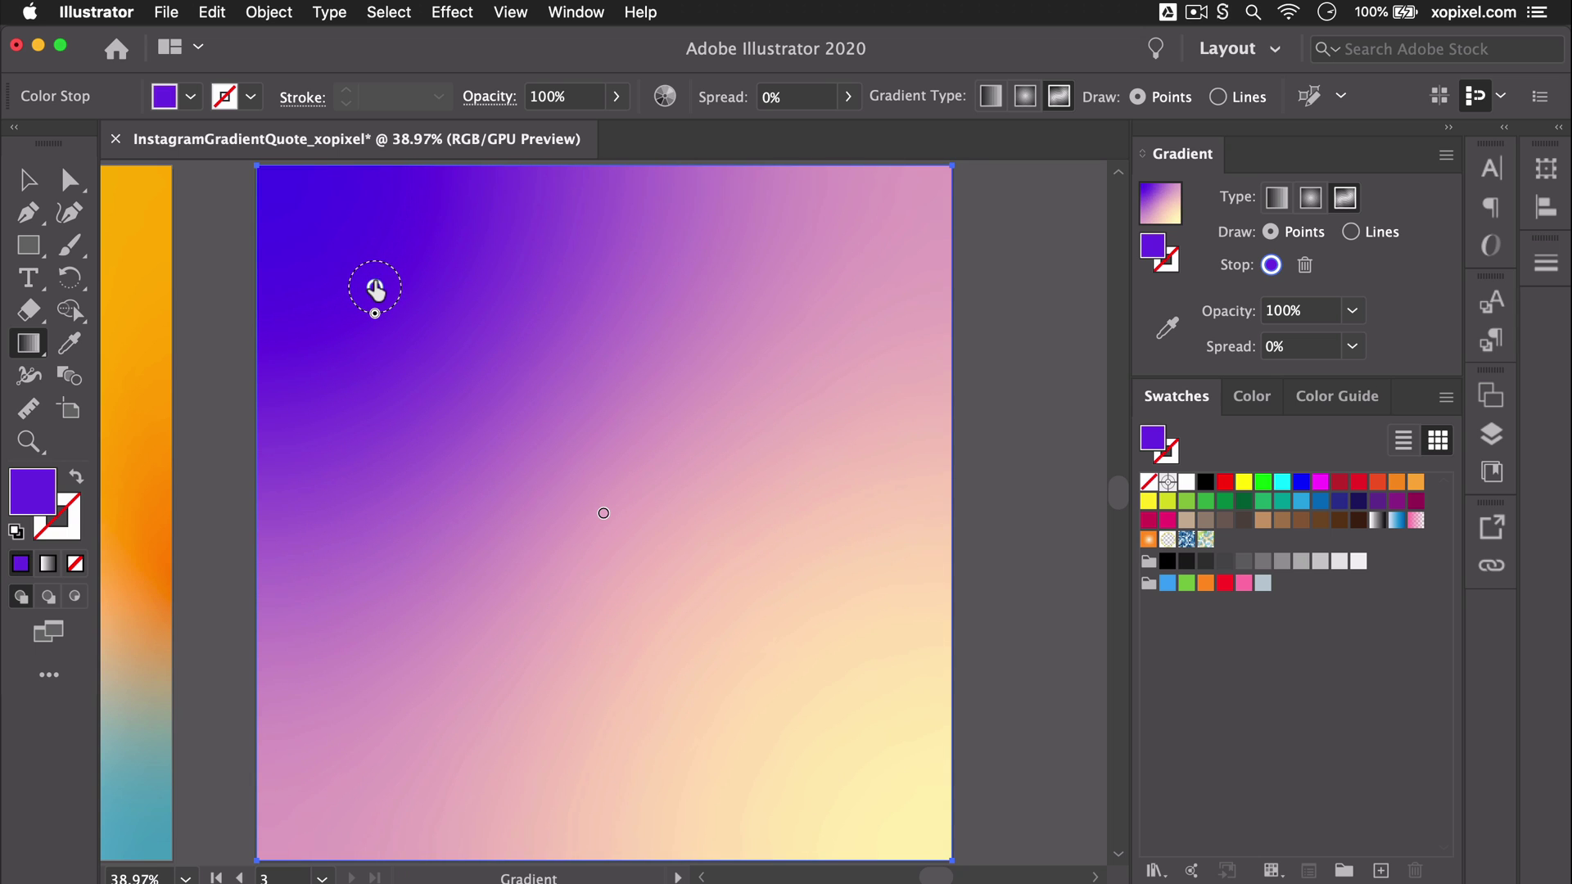
Leave gradient editing, deselect, and fit all three artboards in view
key("v")
left_click(1015, 252)
key("super+alt+0")
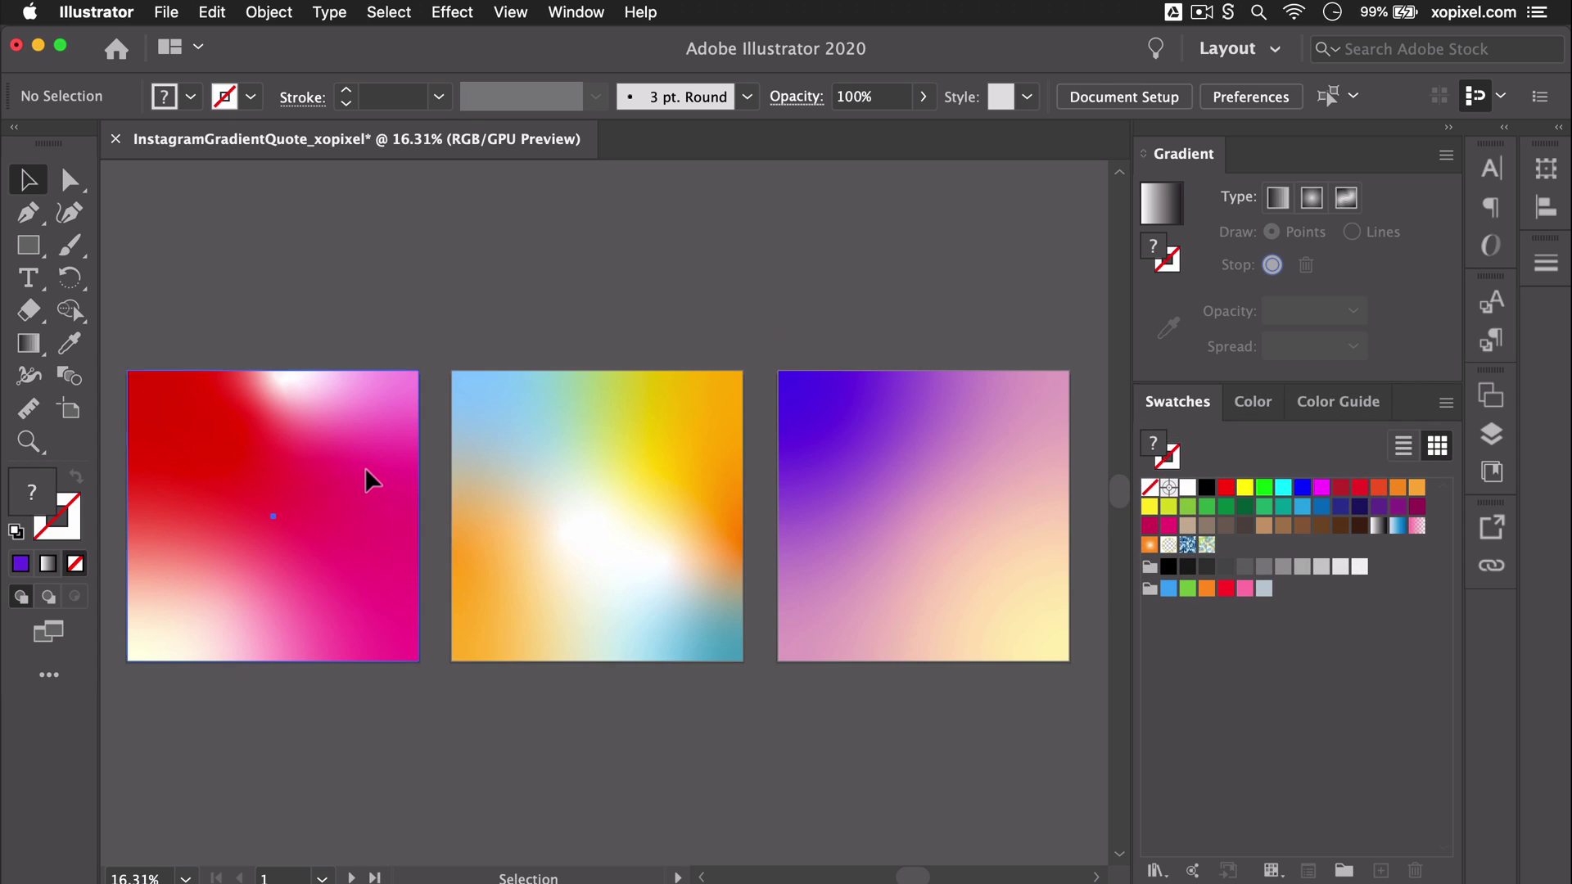
Apply the Texture > Grain effect to the left gradient square
left_click(365, 468)
left_click(453, 11)
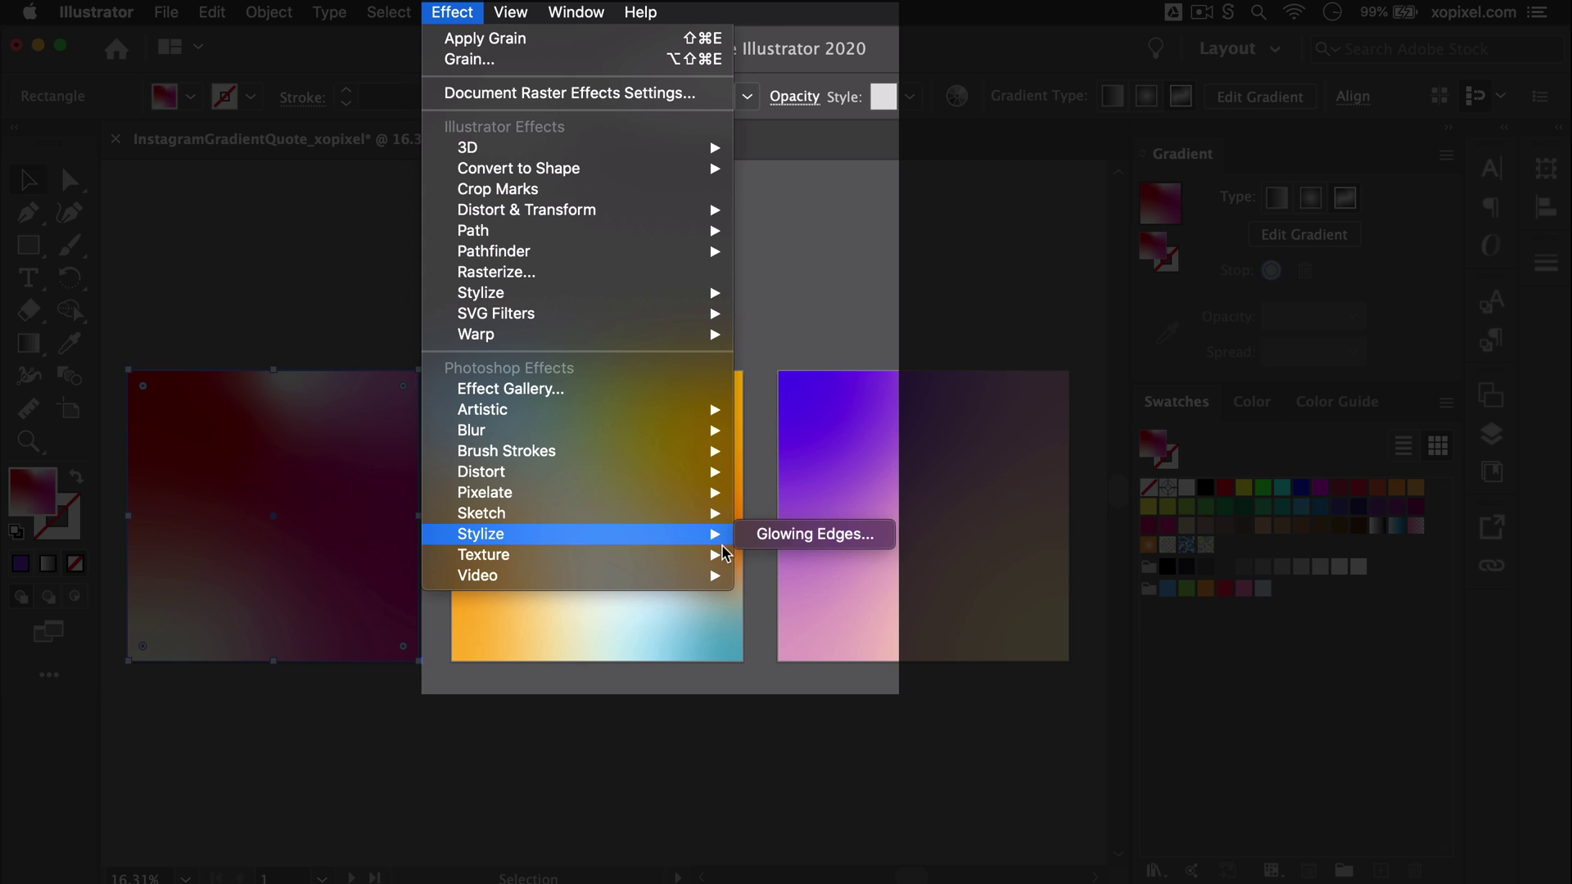
mouse_move(712, 554)
left_click(779, 575)
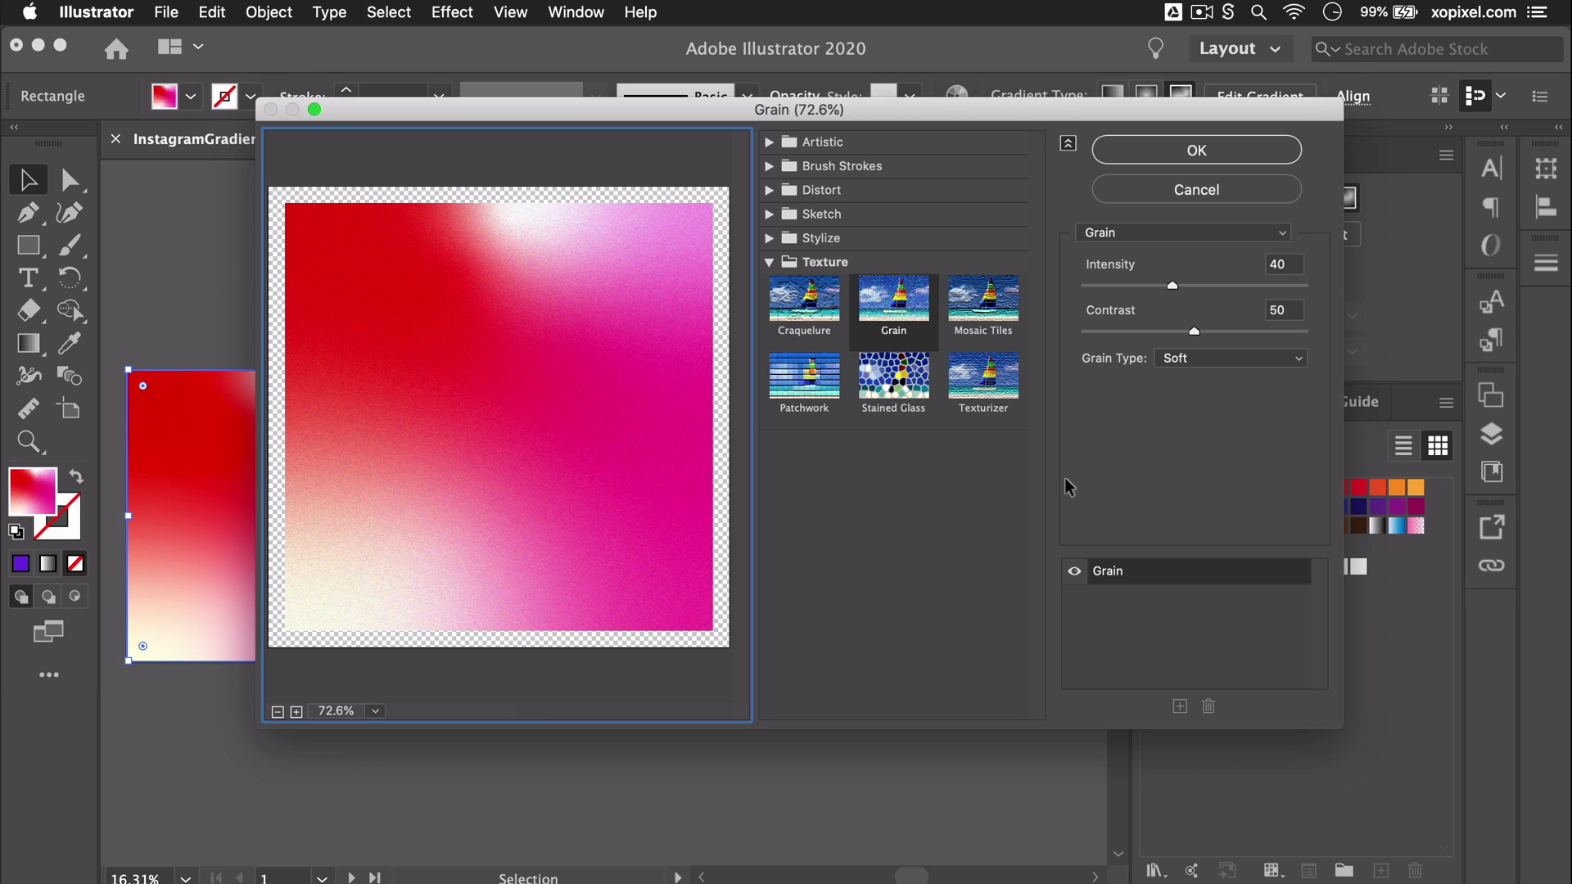
left_click(1243, 164)
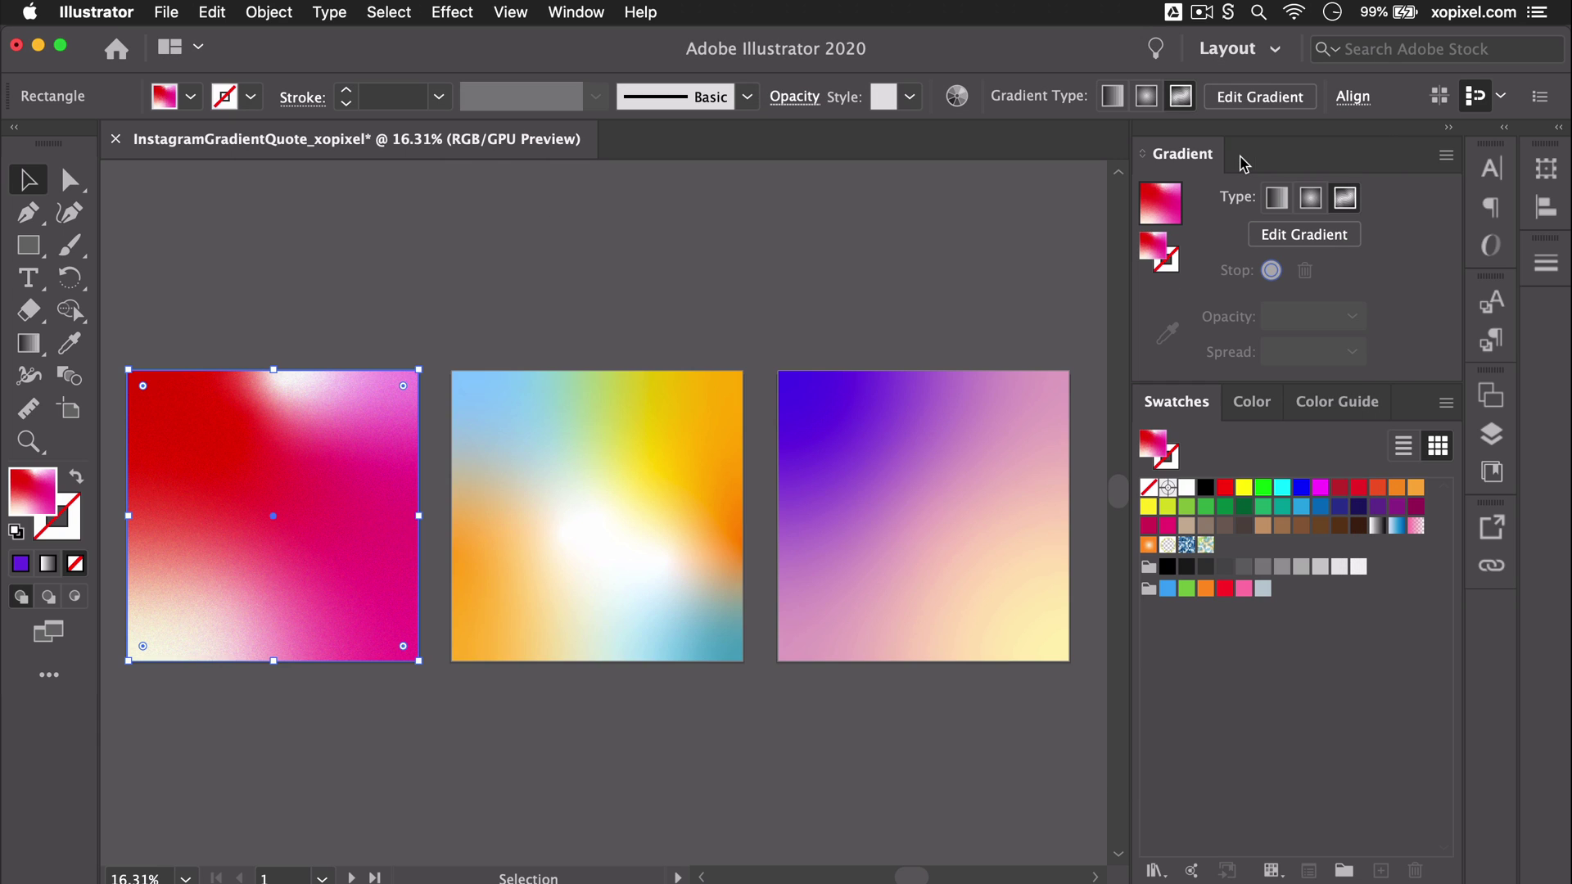
Reapply the grain effect to the middle and right squares
left_click(596, 563)
left_click(453, 12)
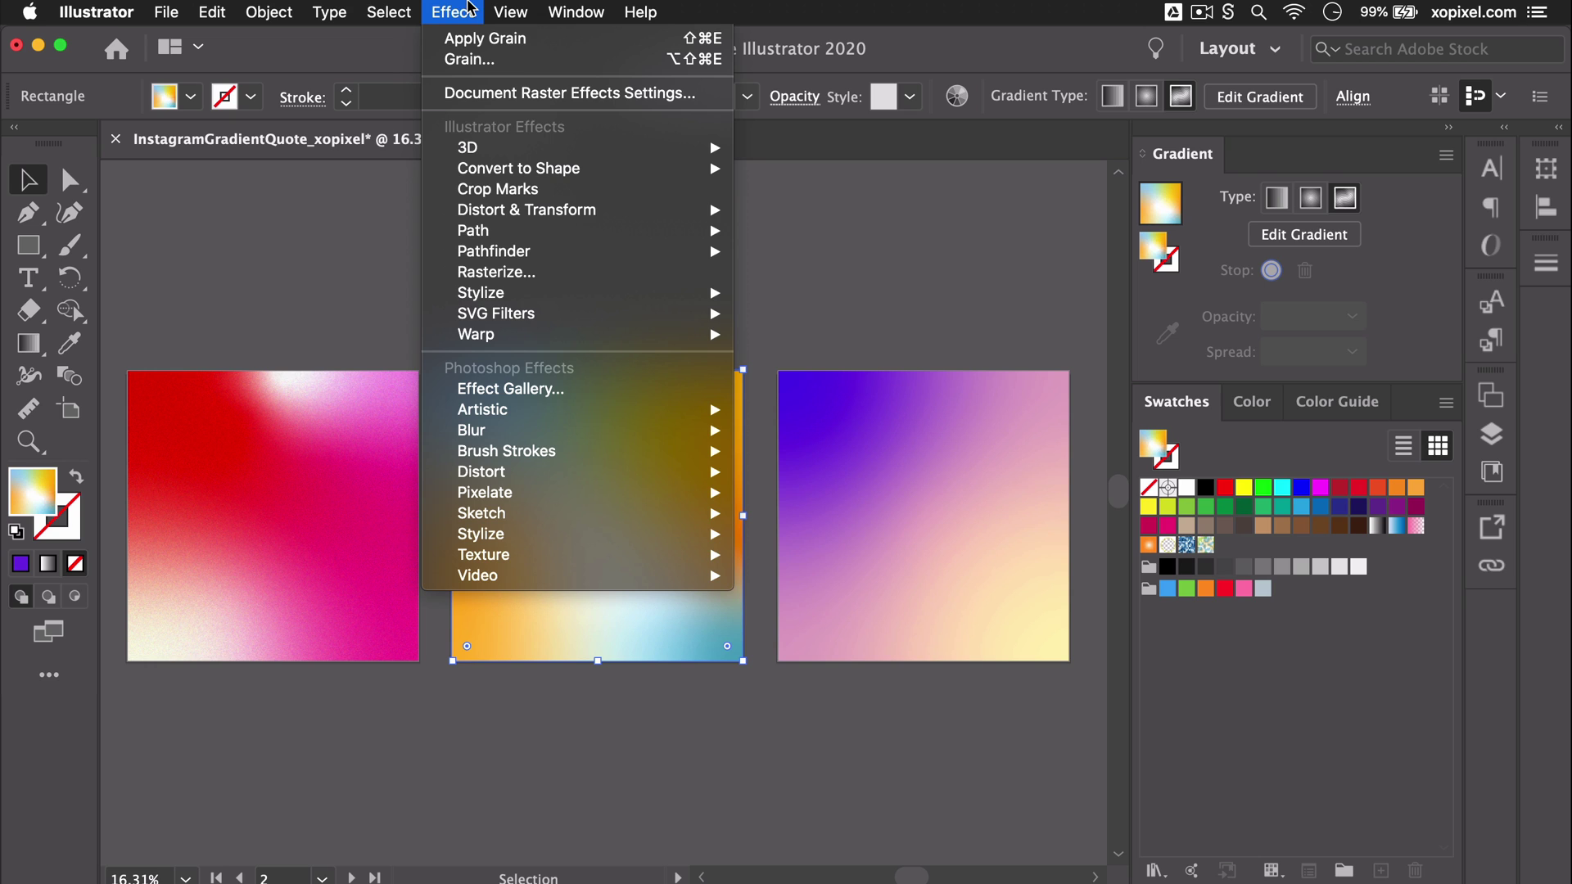
left_click(482, 45)
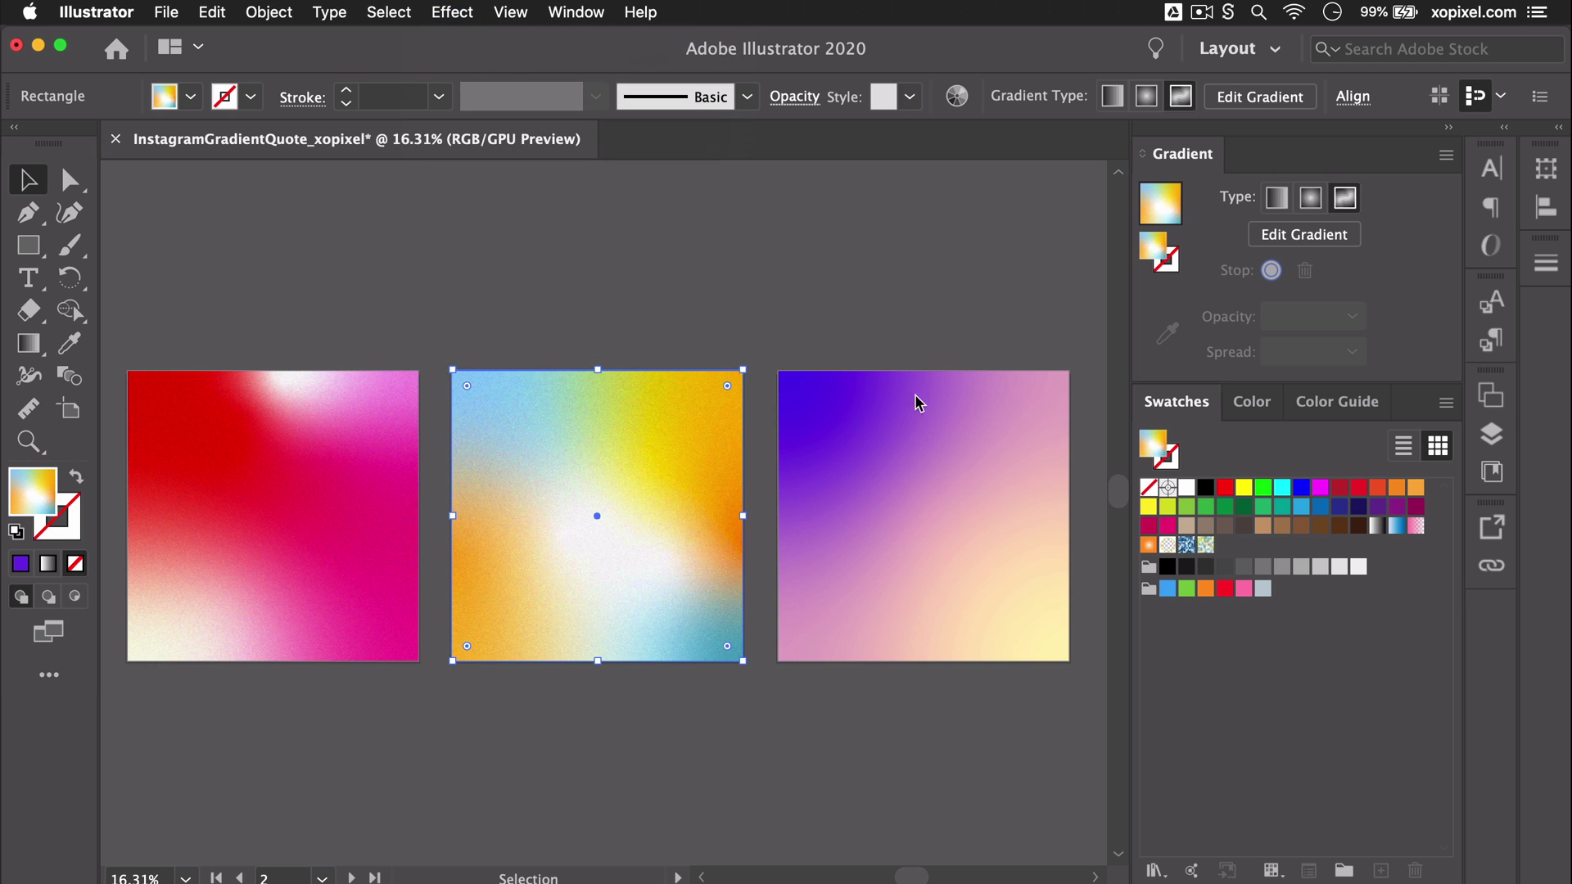
left_click(915, 414)
left_click(453, 12)
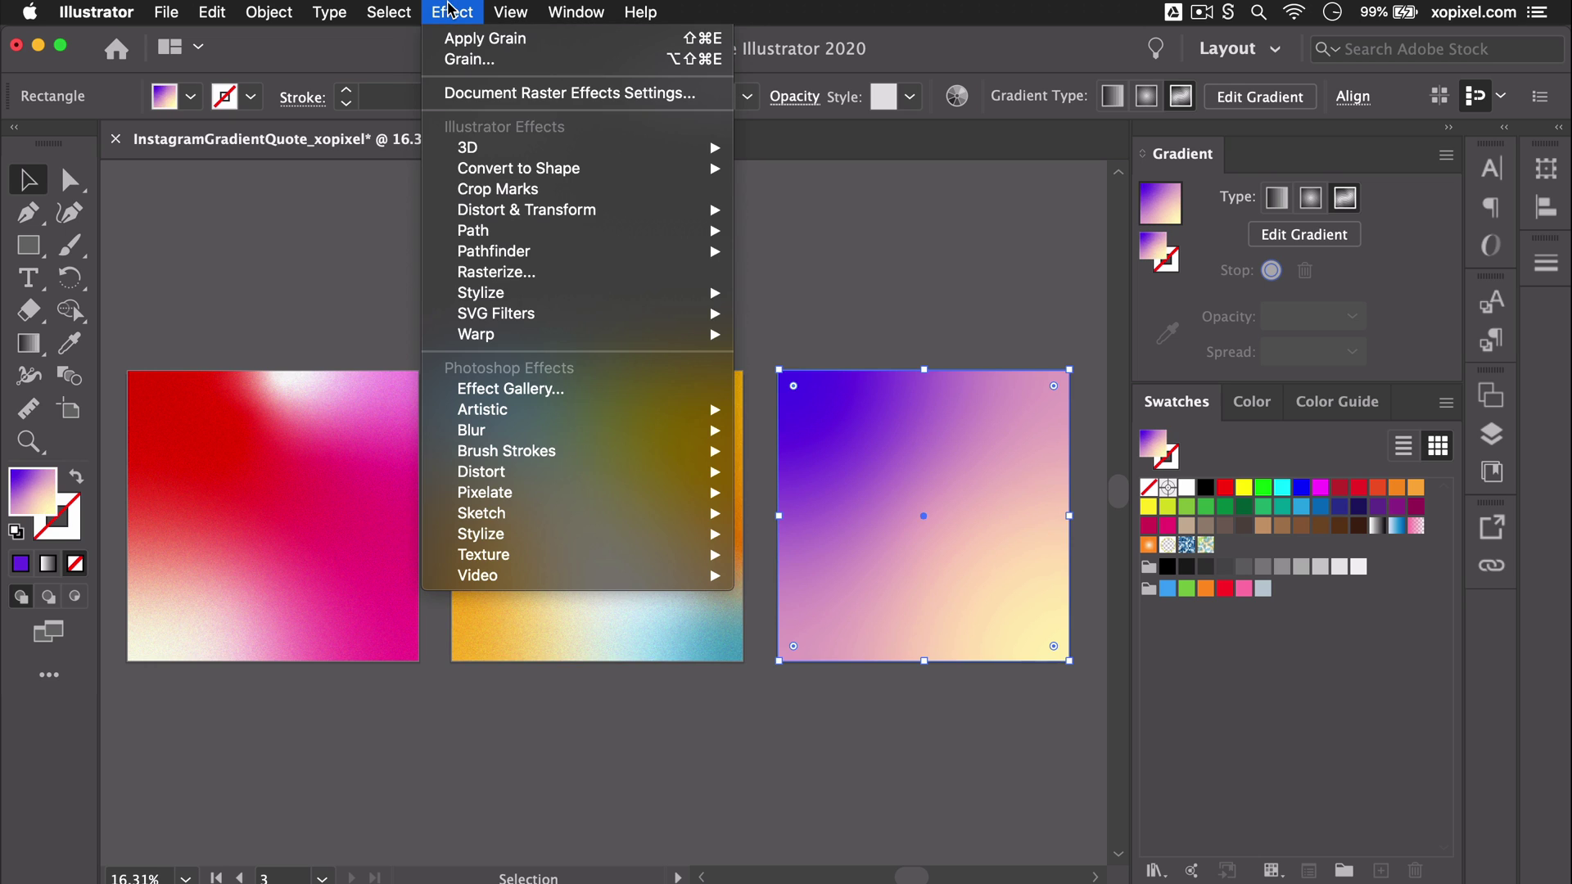
left_click(482, 40)
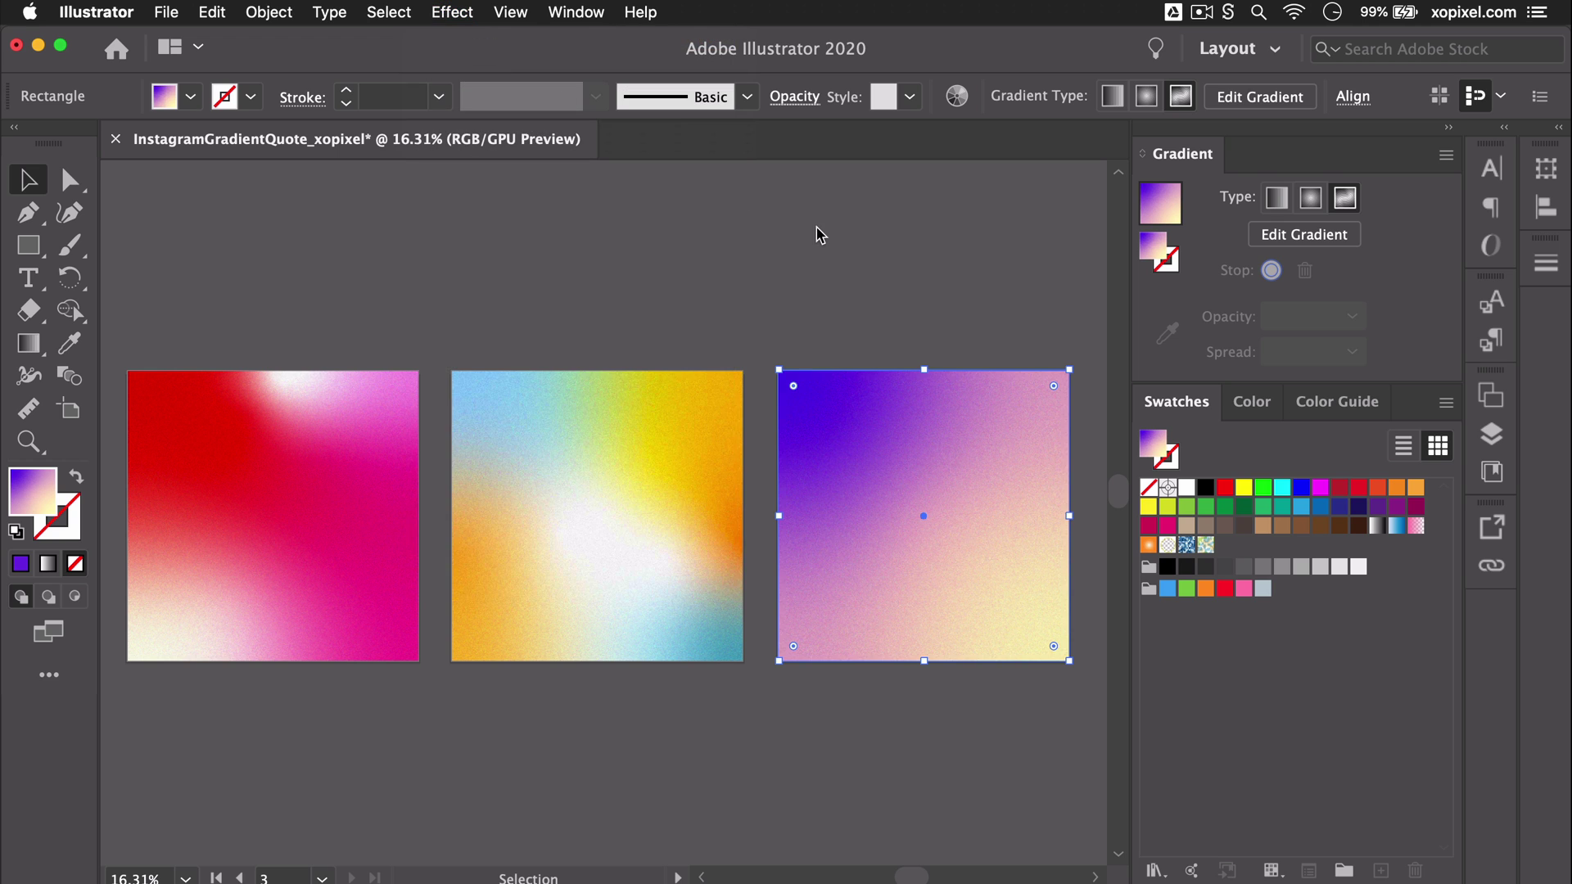
left_click(843, 285)
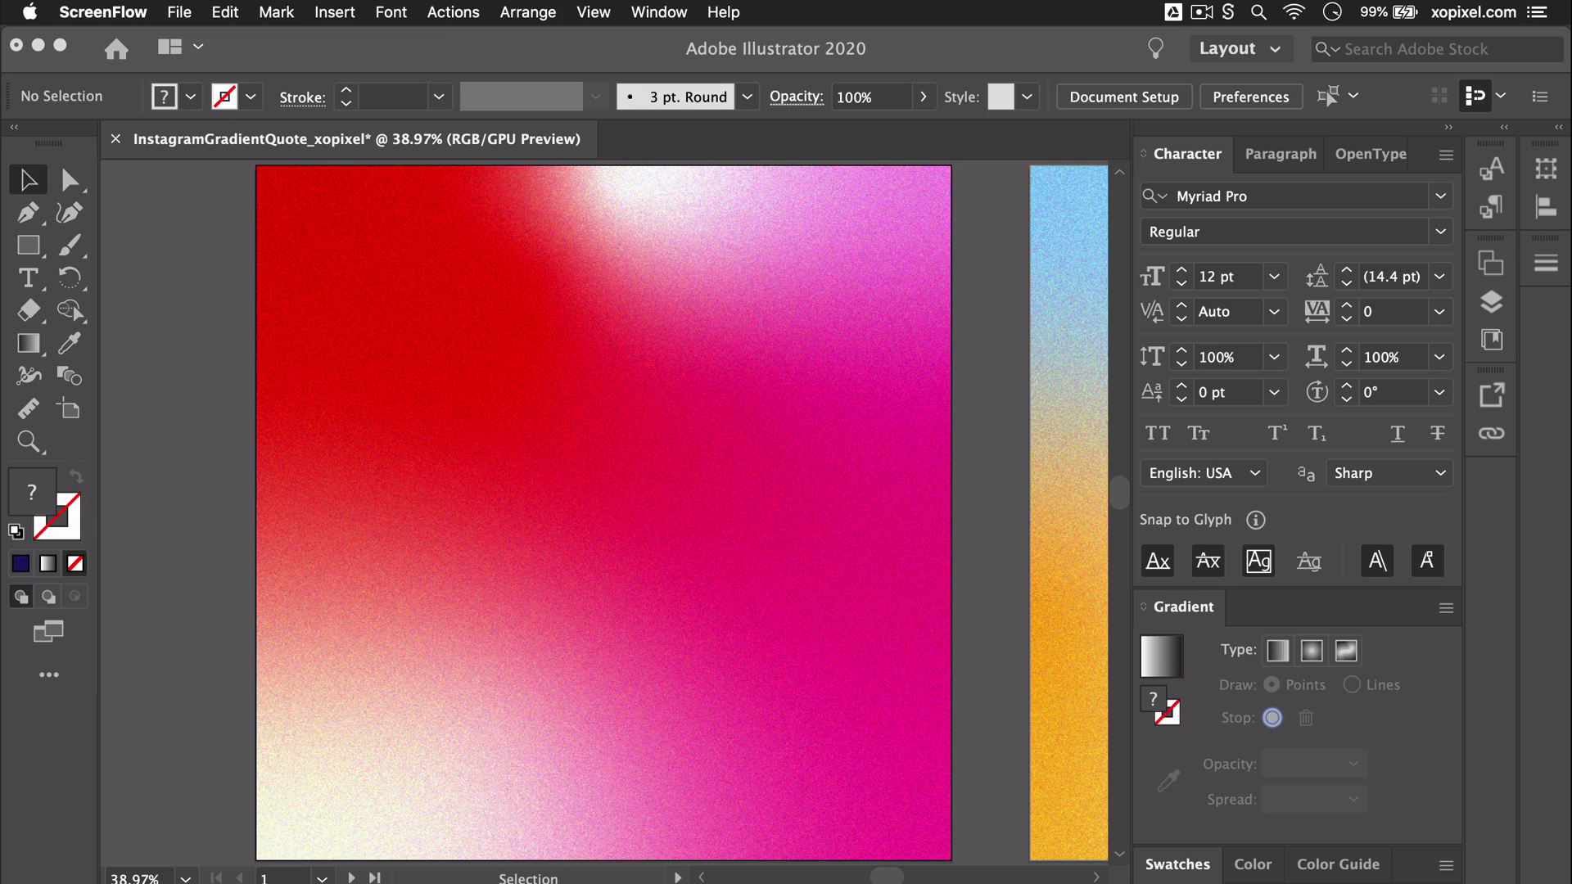
Select the 'Believe you can' text and set its fill to white
key("t")
key("super+a")
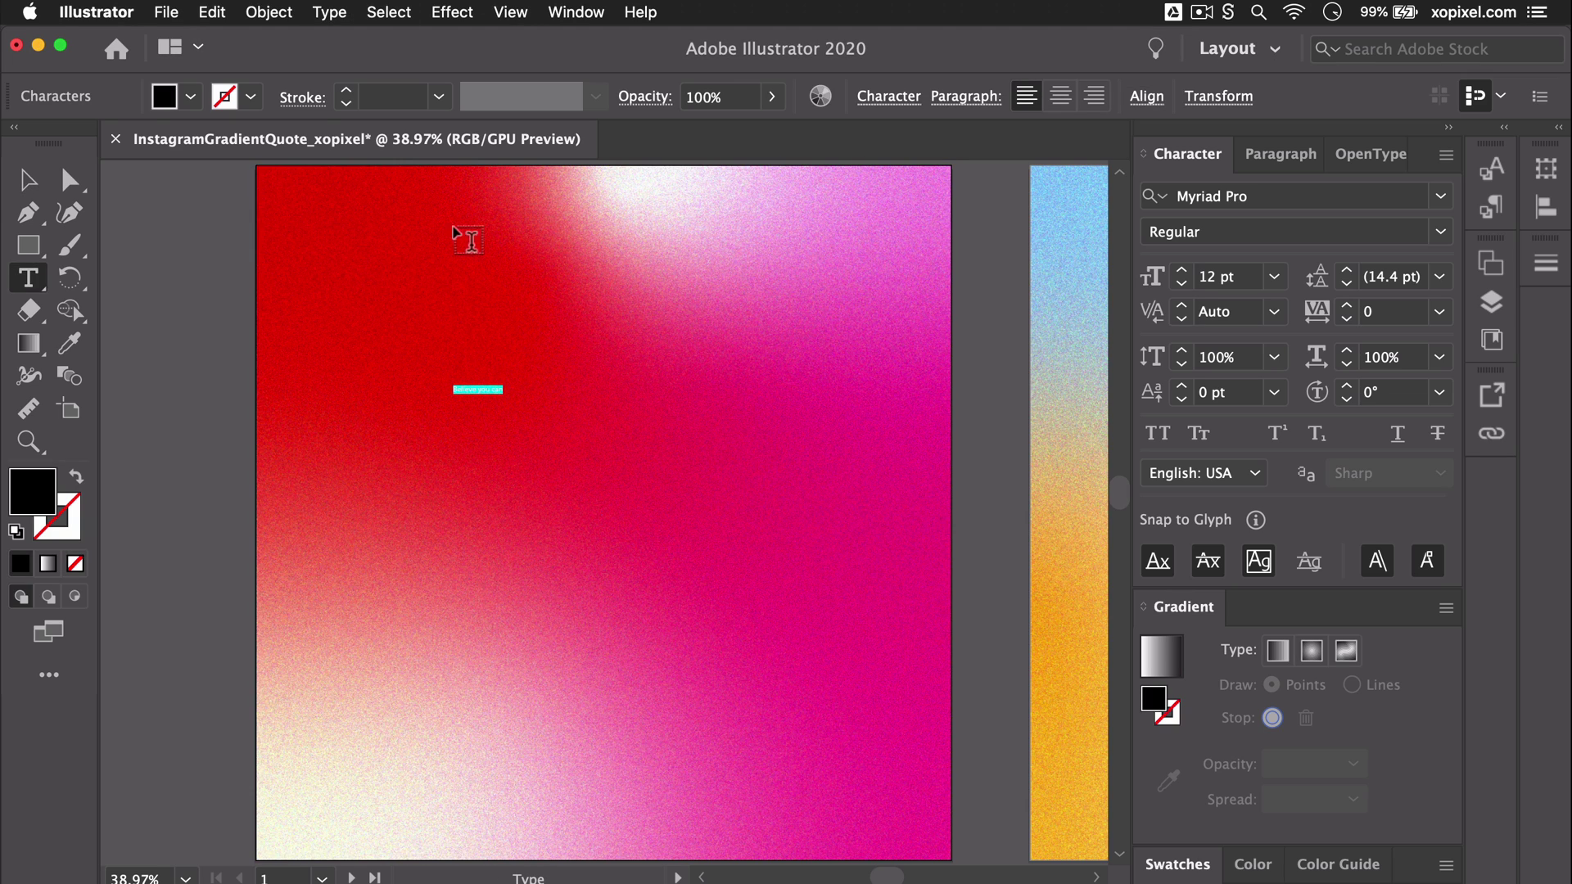
left_click(190, 96)
left_click(59, 150)
key("Escape")
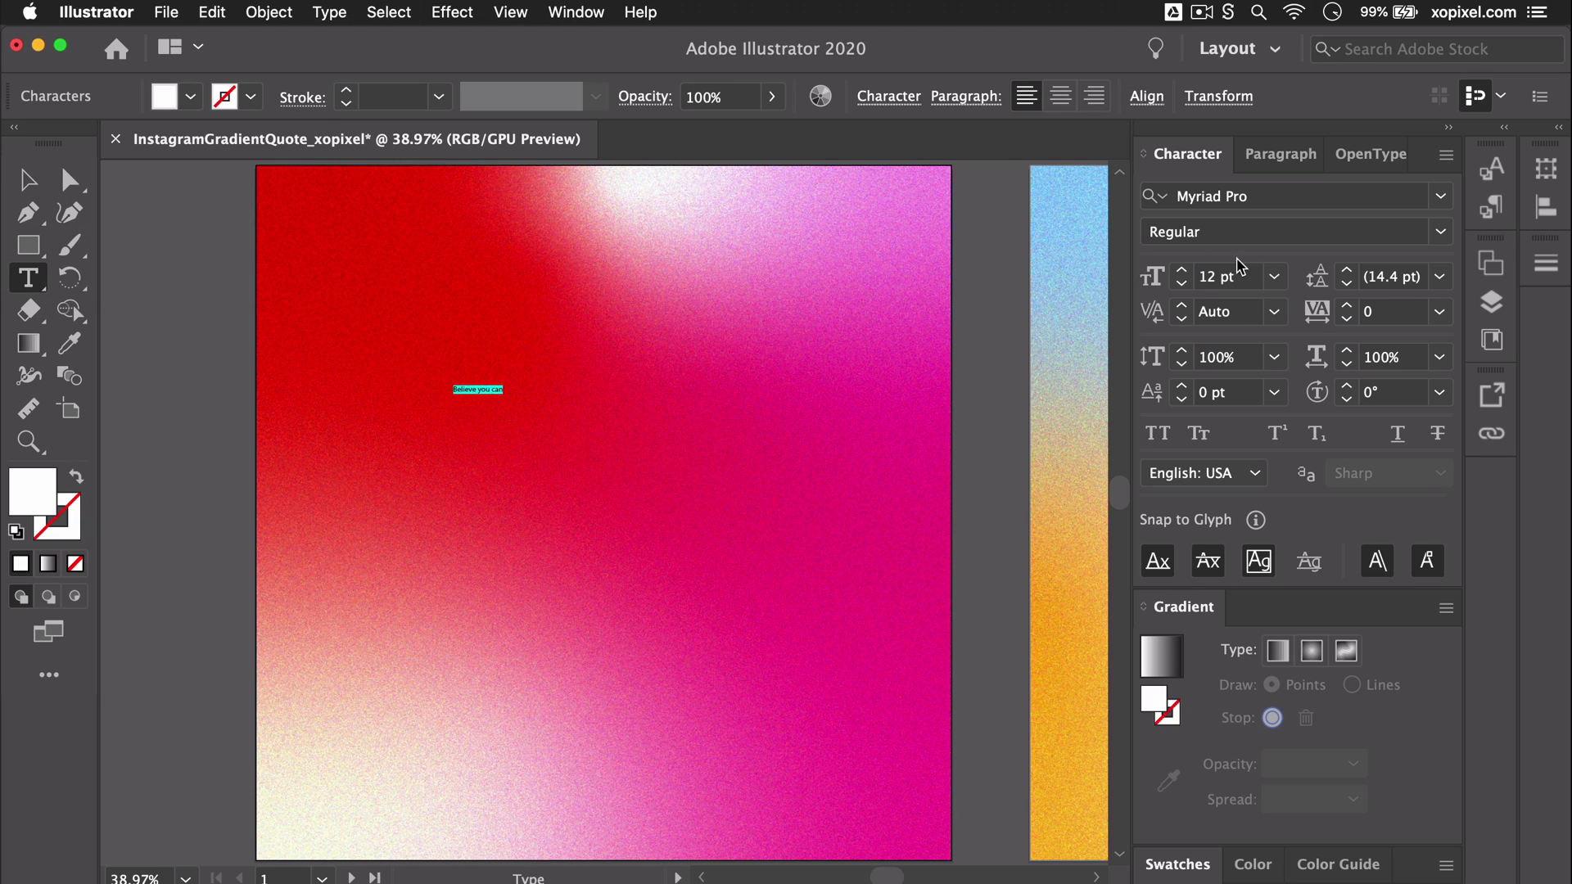
Set the text to Adobe Caslon Pro Bold Italic at 72 pt, then enlarge it further
left_click(1274, 276)
left_click(1336, 762)
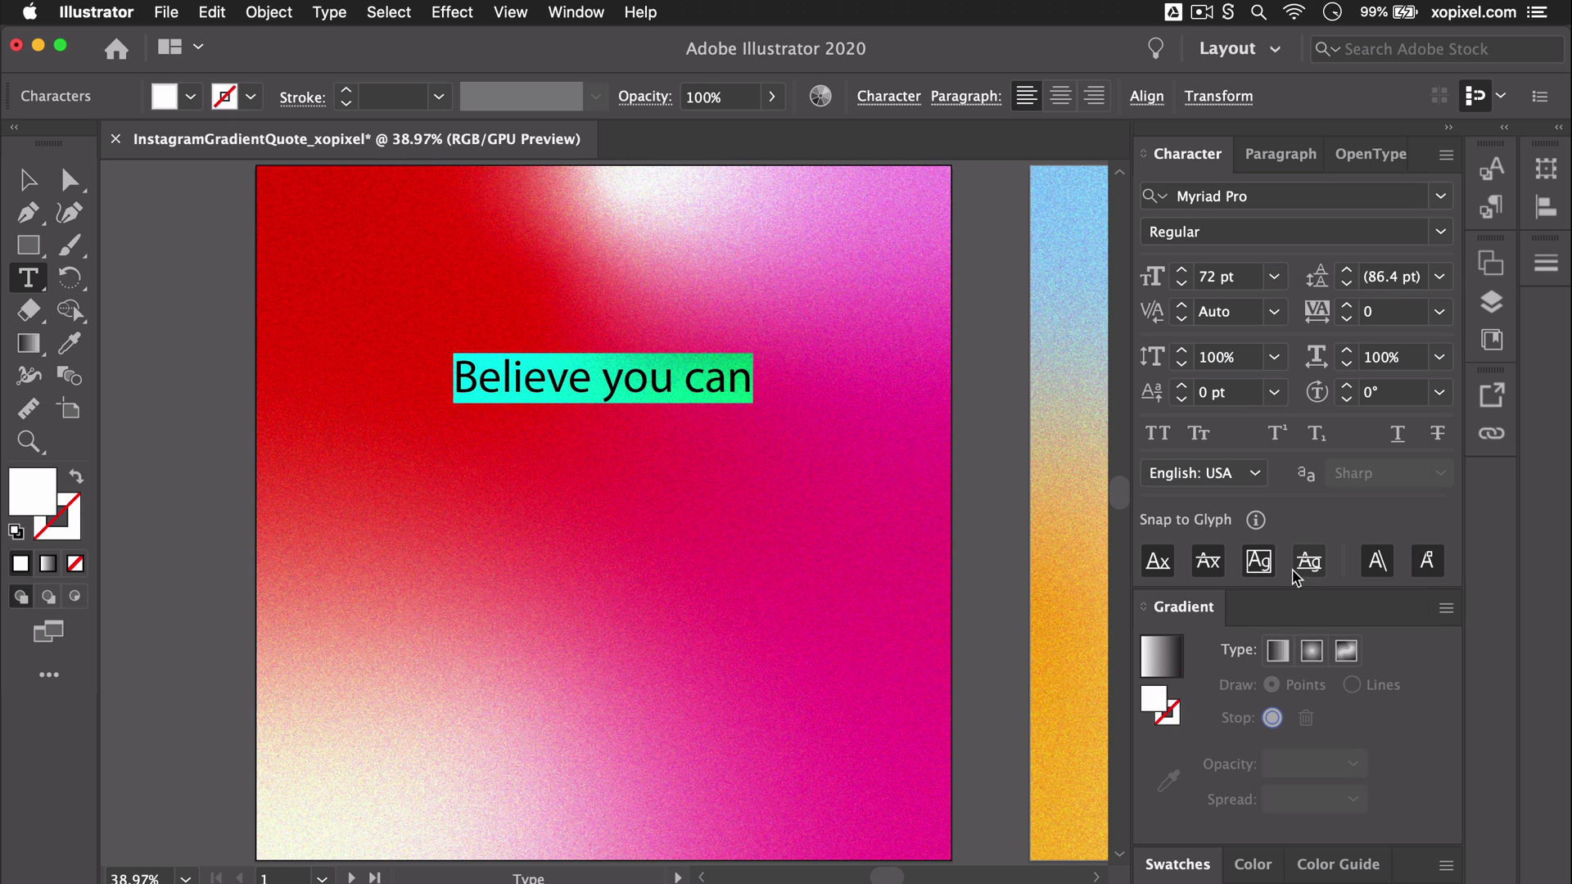
key("super+alt+shift+m")
type("adobe")
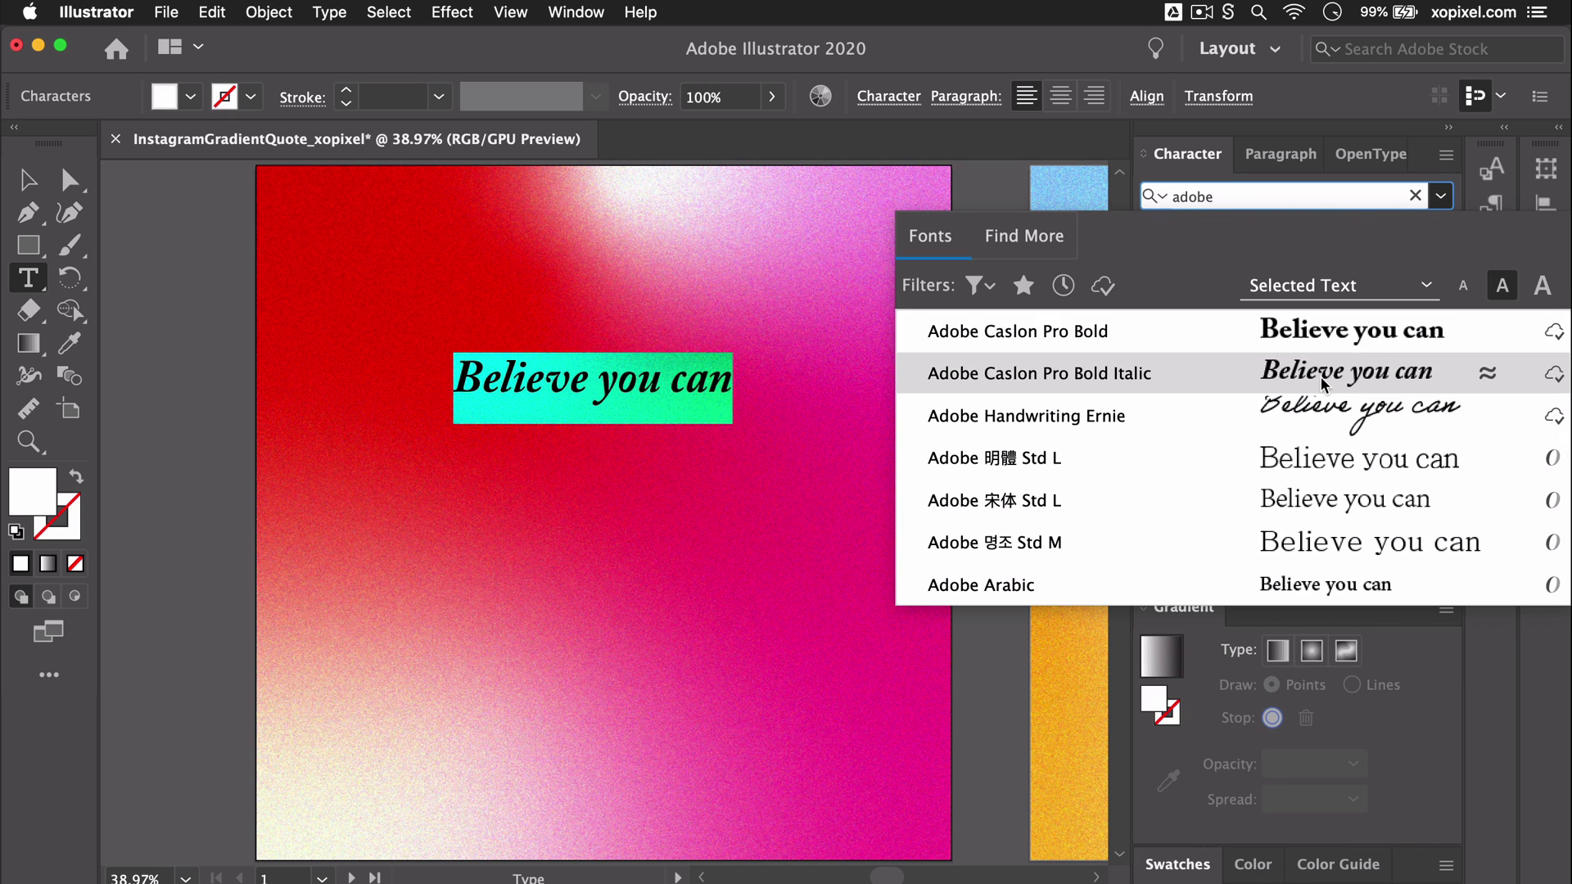
left_click(1324, 374)
left_click(1181, 271)
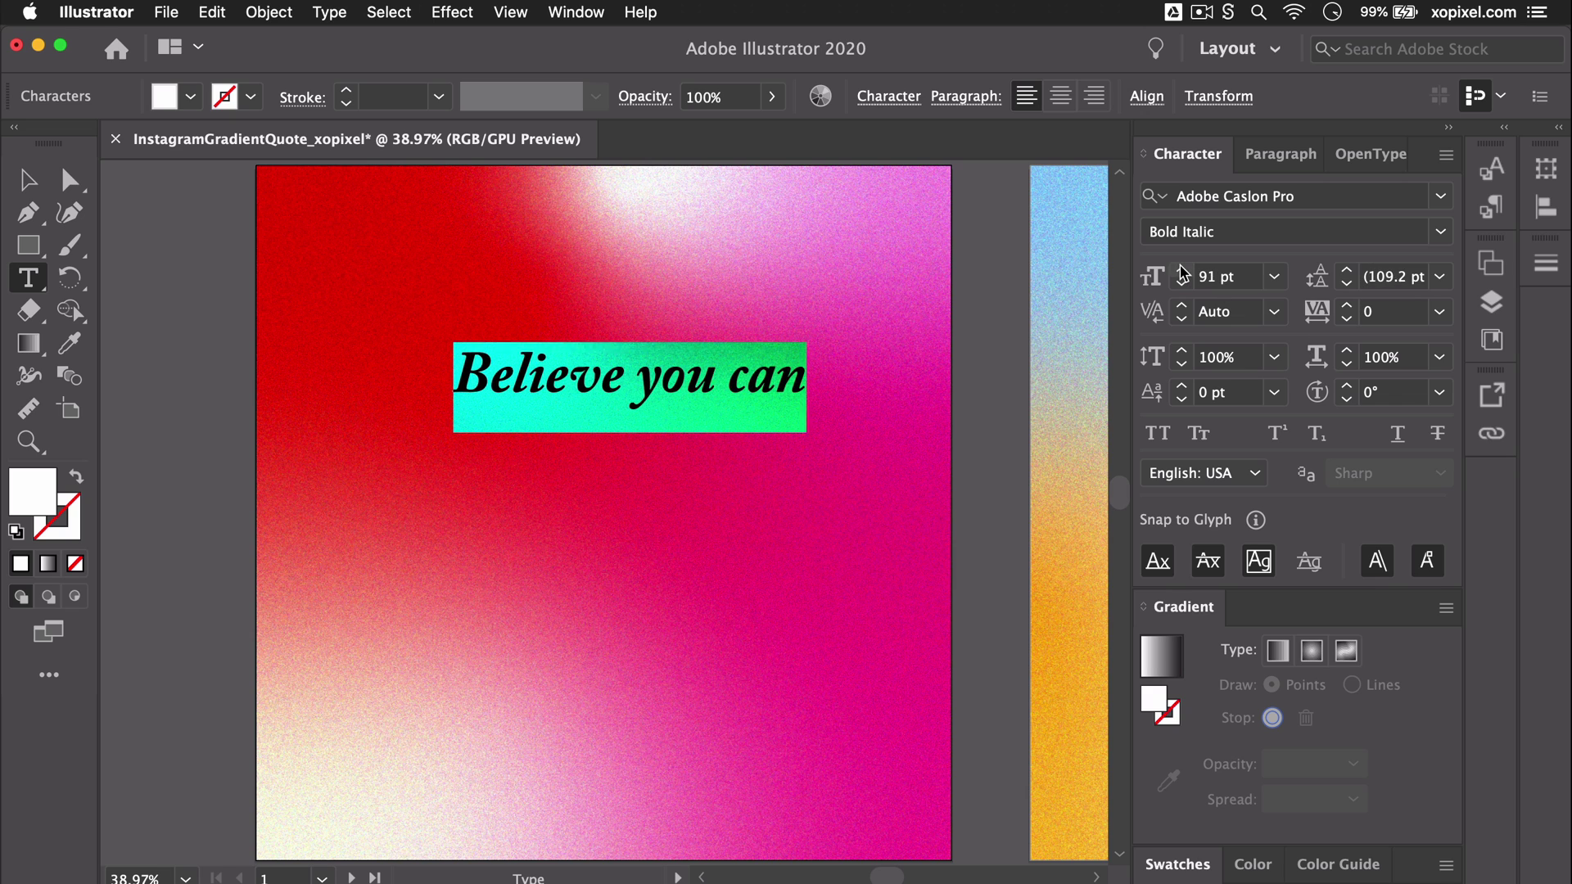
left_click(1181, 271)
key("Escape")
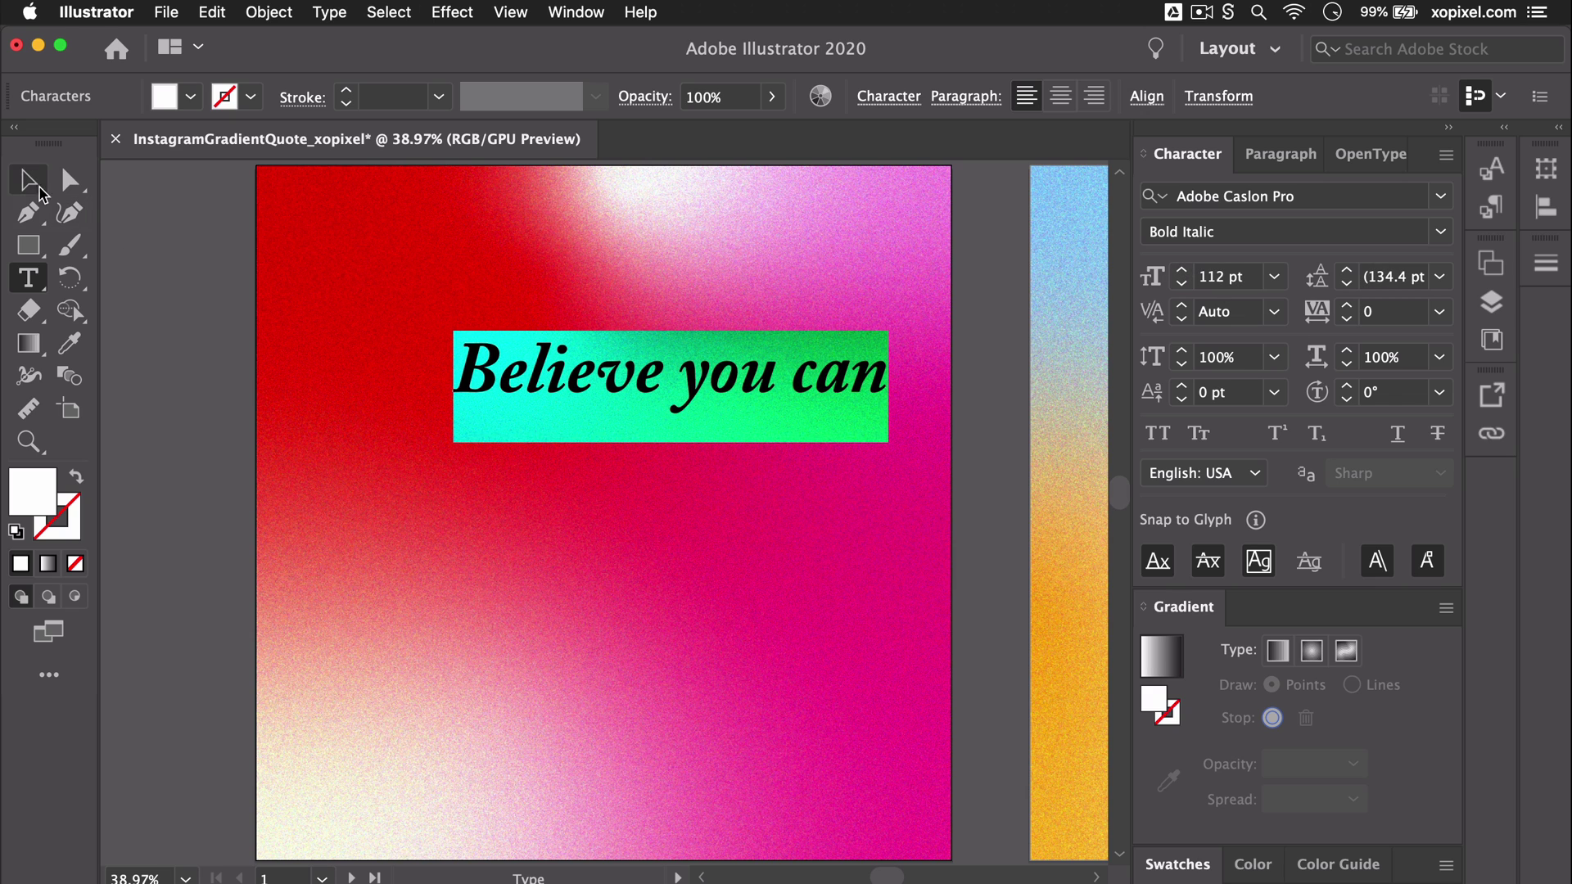
Centre the text horizontally on the square
left_click(1203, 97)
left_click(969, 172)
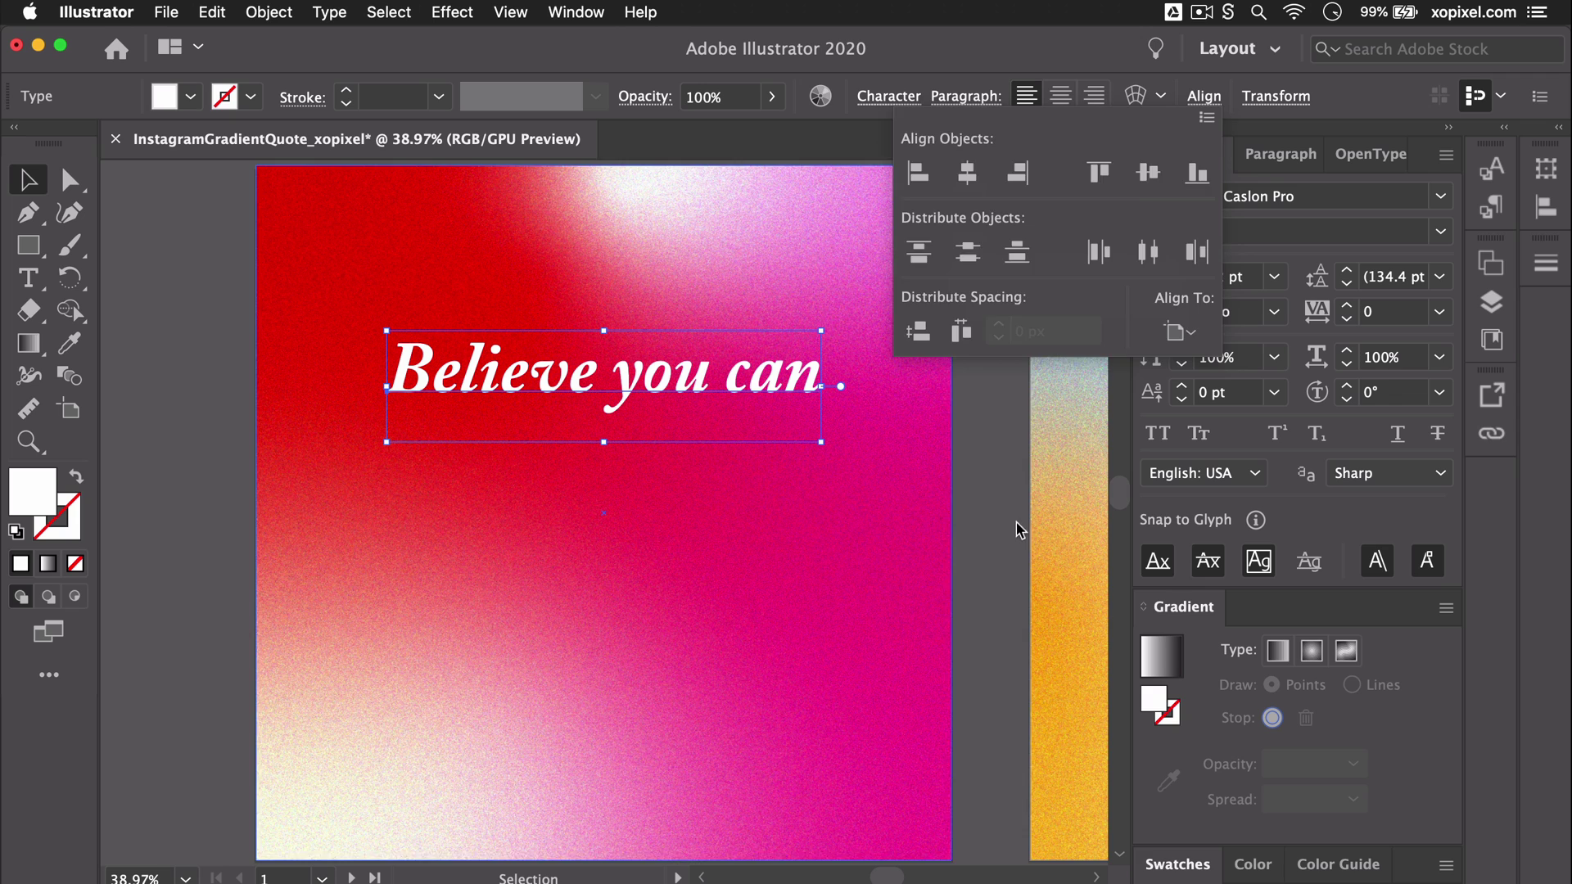
left_click(159, 409)
Type 'and your're halfway there' as a new text line below the first line
key("t")
left_click(420, 505)
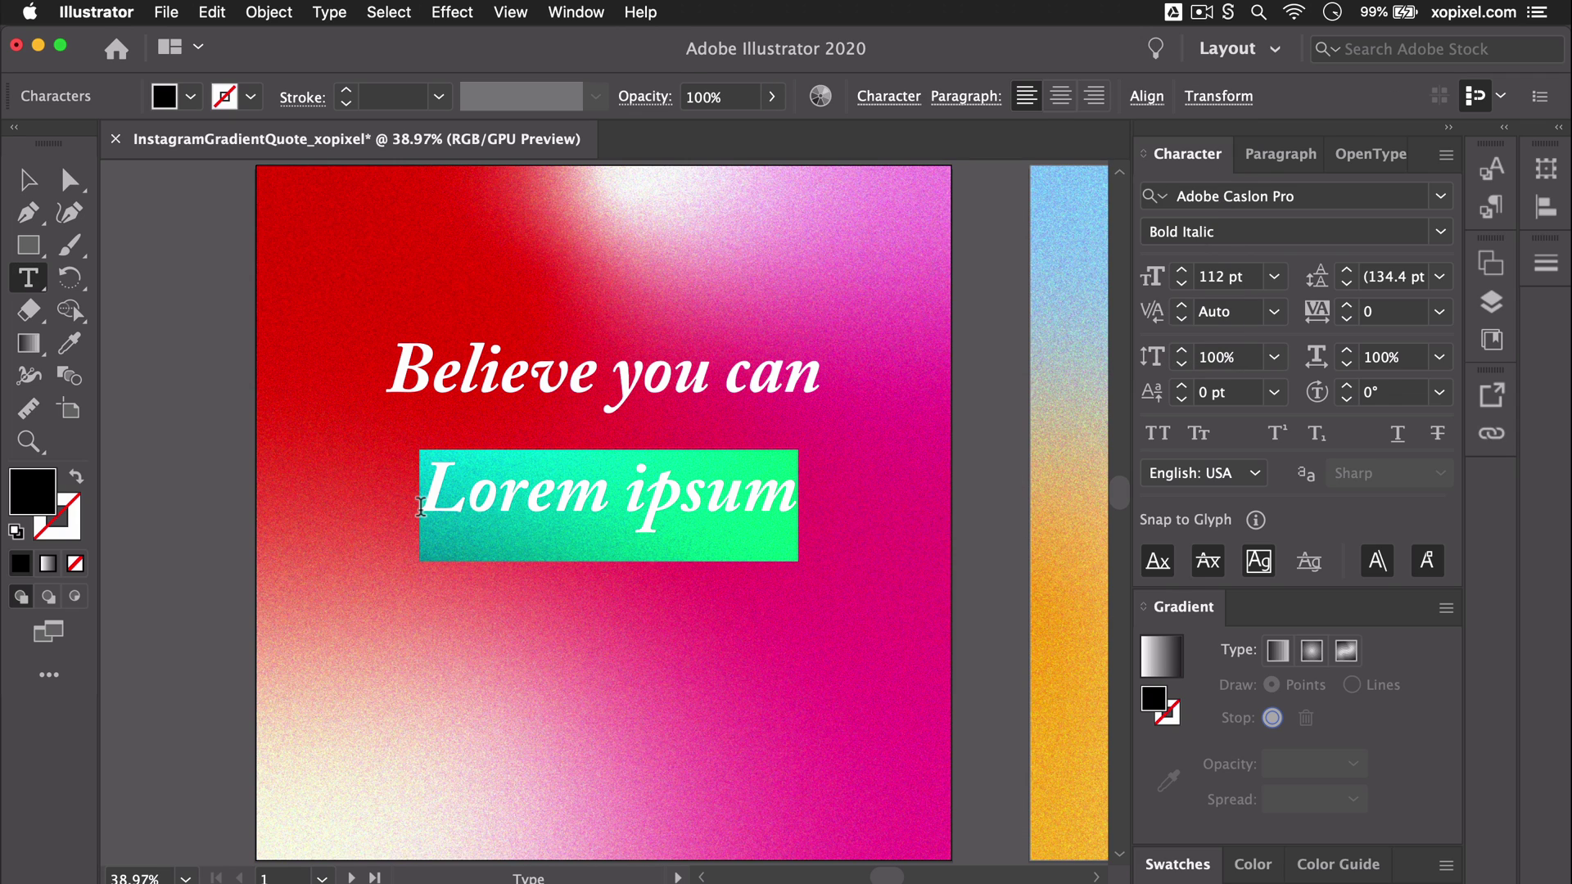
type("and your")
key("Return")
type("r")
key("BackSpace")
key("BackSpace")
type("'re halfway ther")
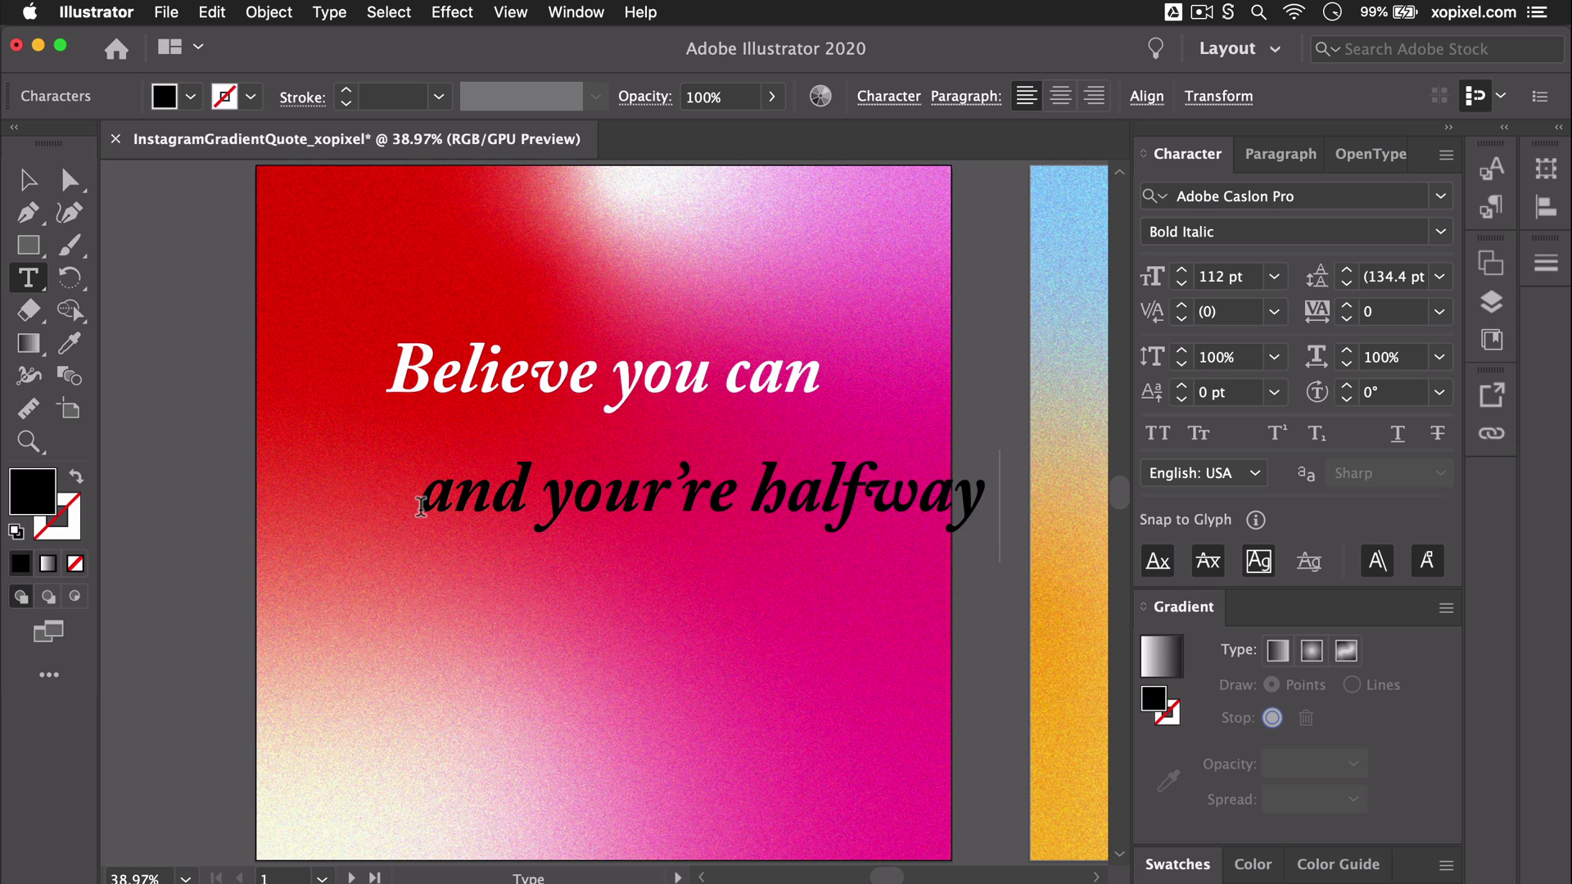
type("e")
Break the phrase into three lines, before 'halfway' and before 'there'
left_click(750, 495)
key("BackSpace")
key("Return")
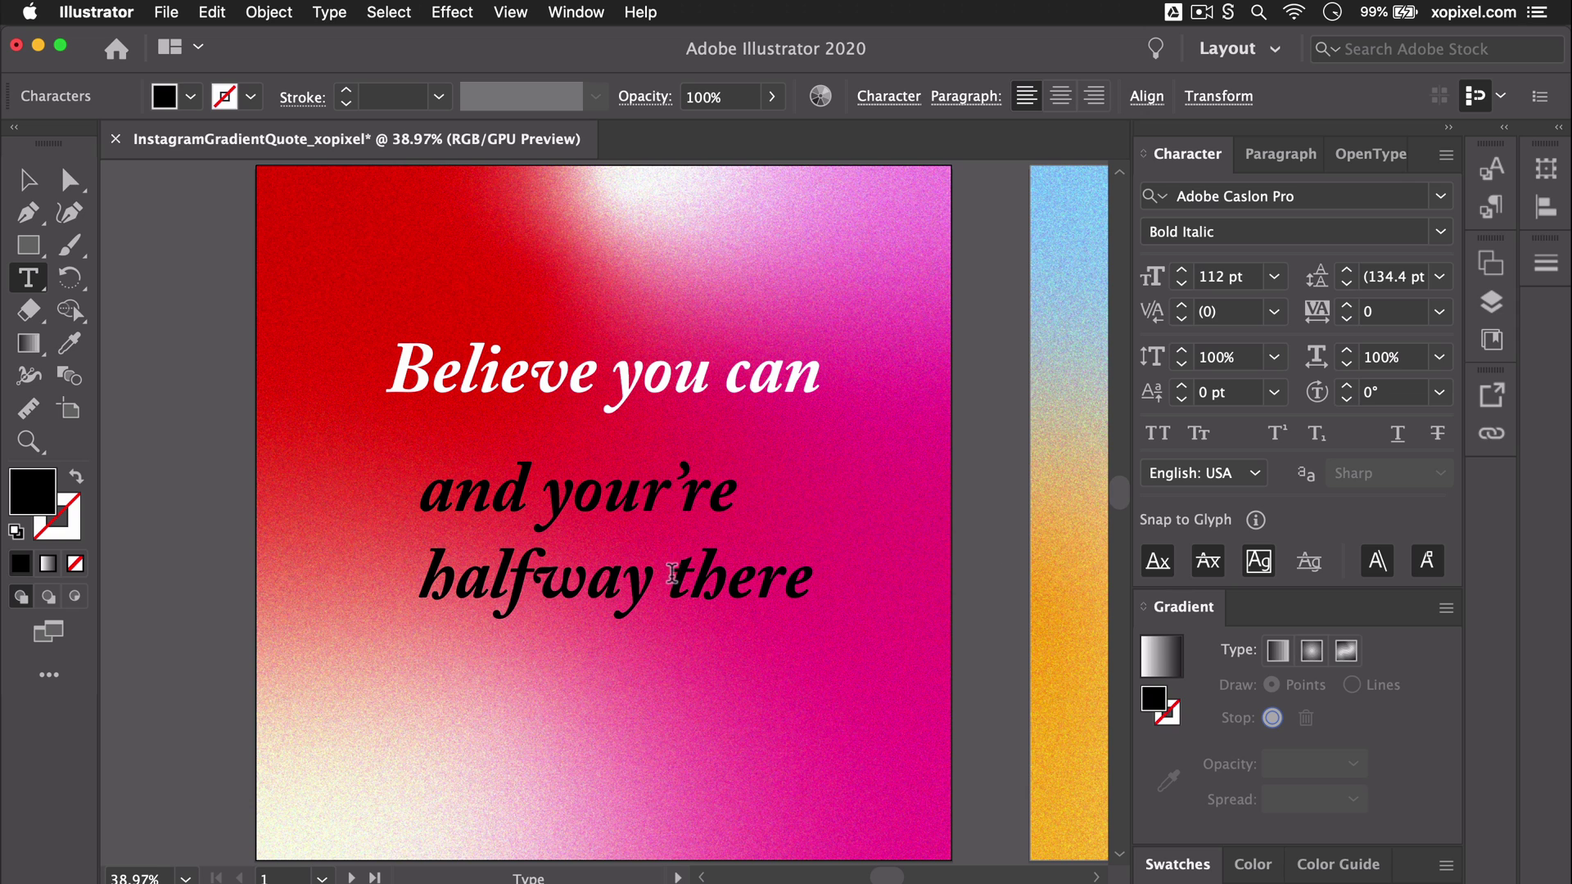
left_click(665, 543)
key("BackSpace")
key("Return")
Centre-align the new text block's lines and fill it white
left_click(25, 178)
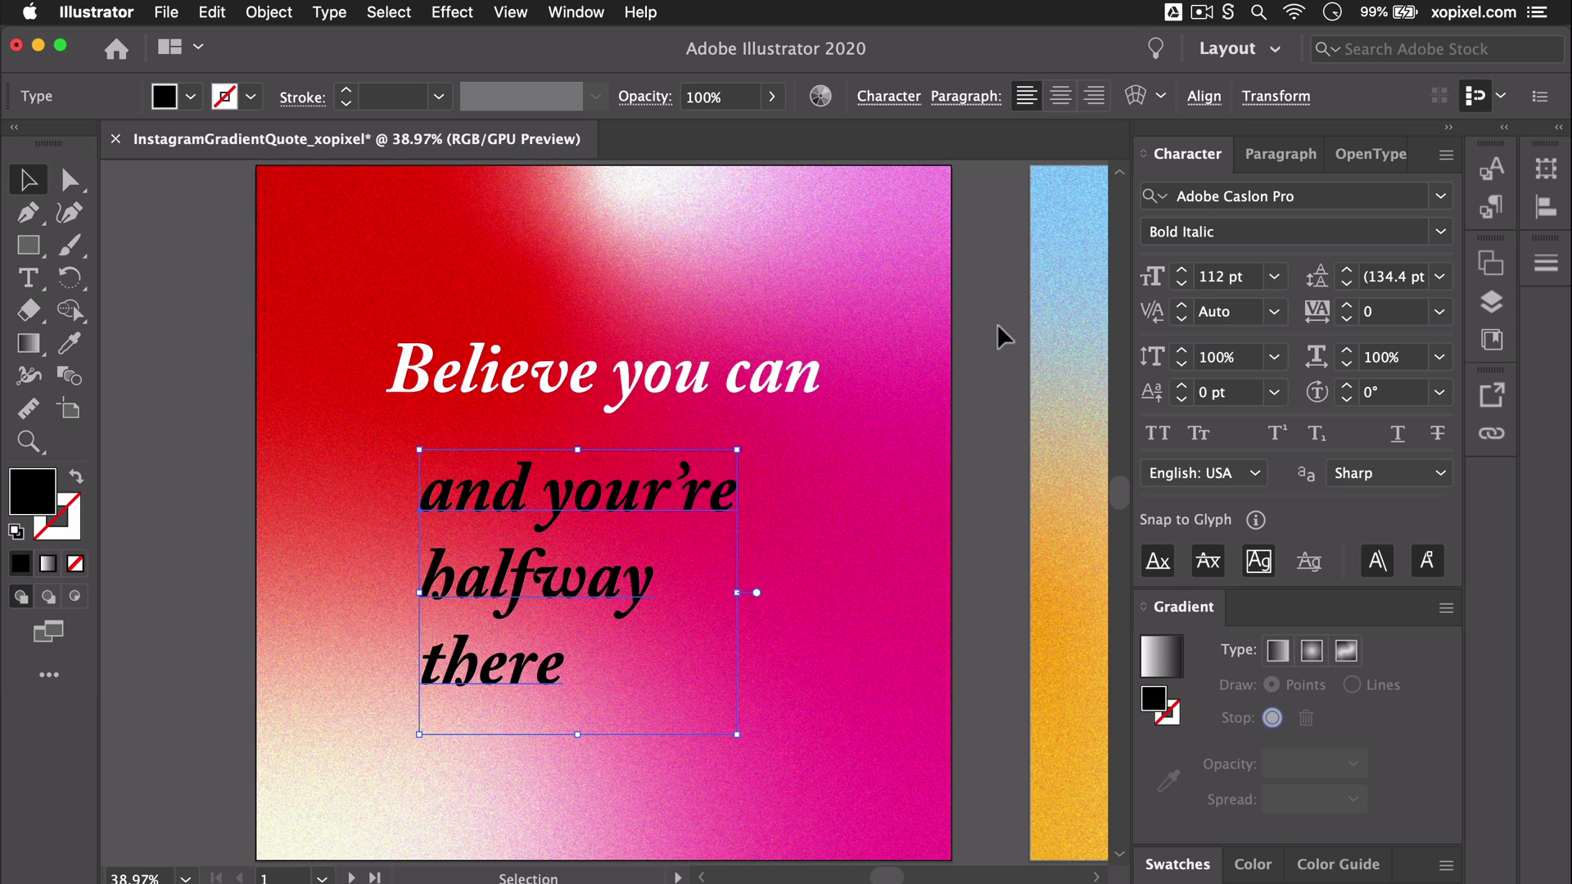
left_click(1274, 155)
left_click(1203, 199)
left_click(1179, 154)
left_click(190, 96)
left_click(42, 141)
Set the text to Cooper Std Black at 116 pt and centre it horizontally on the square
left_click(1229, 195)
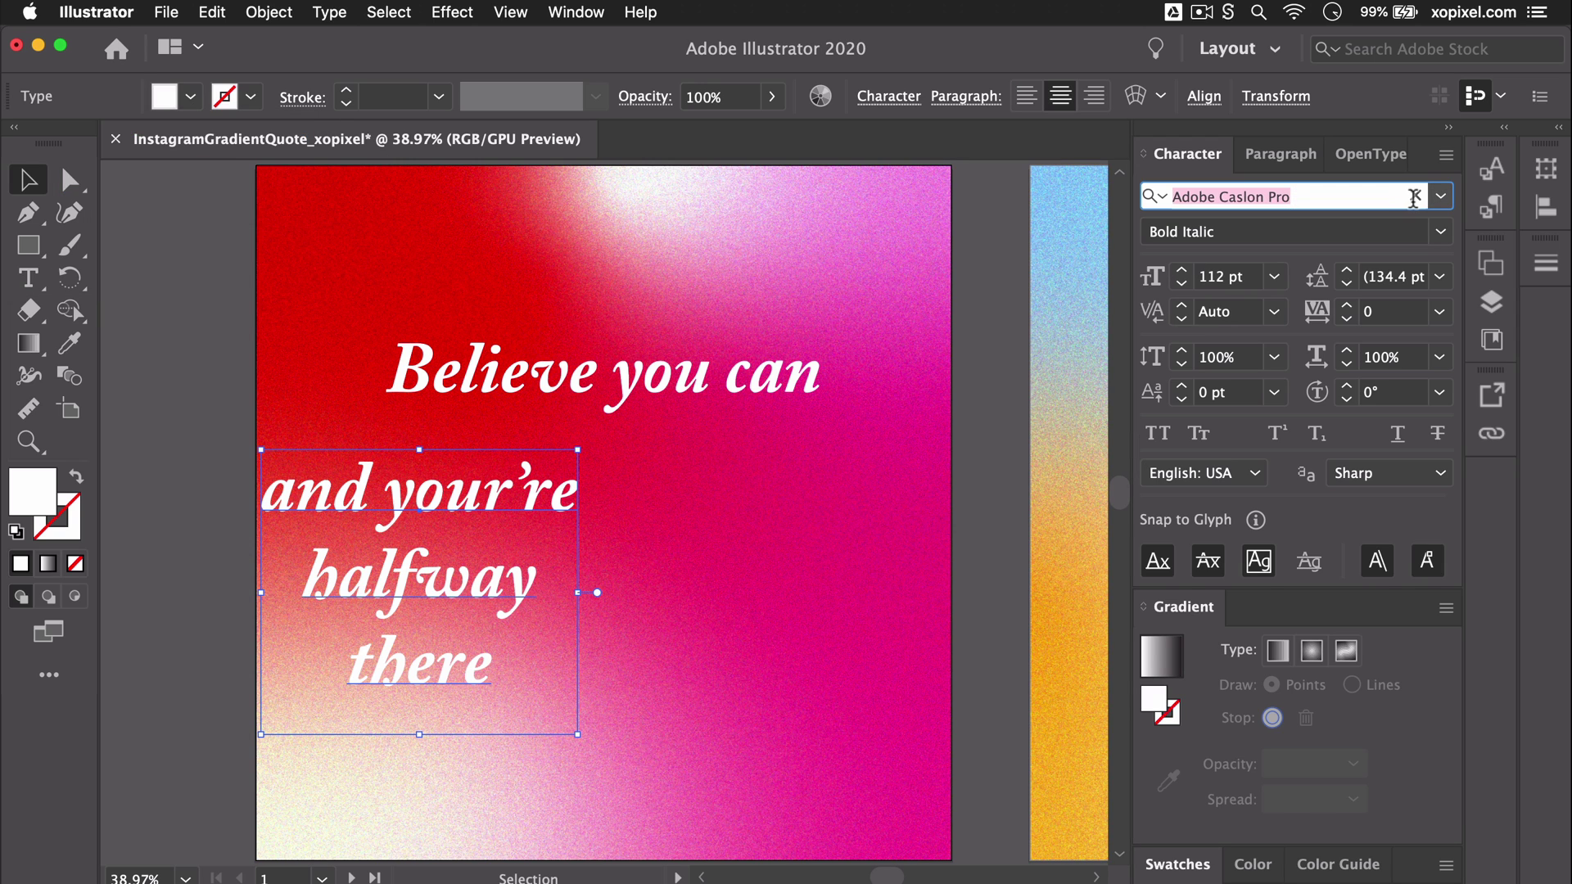
type("coop")
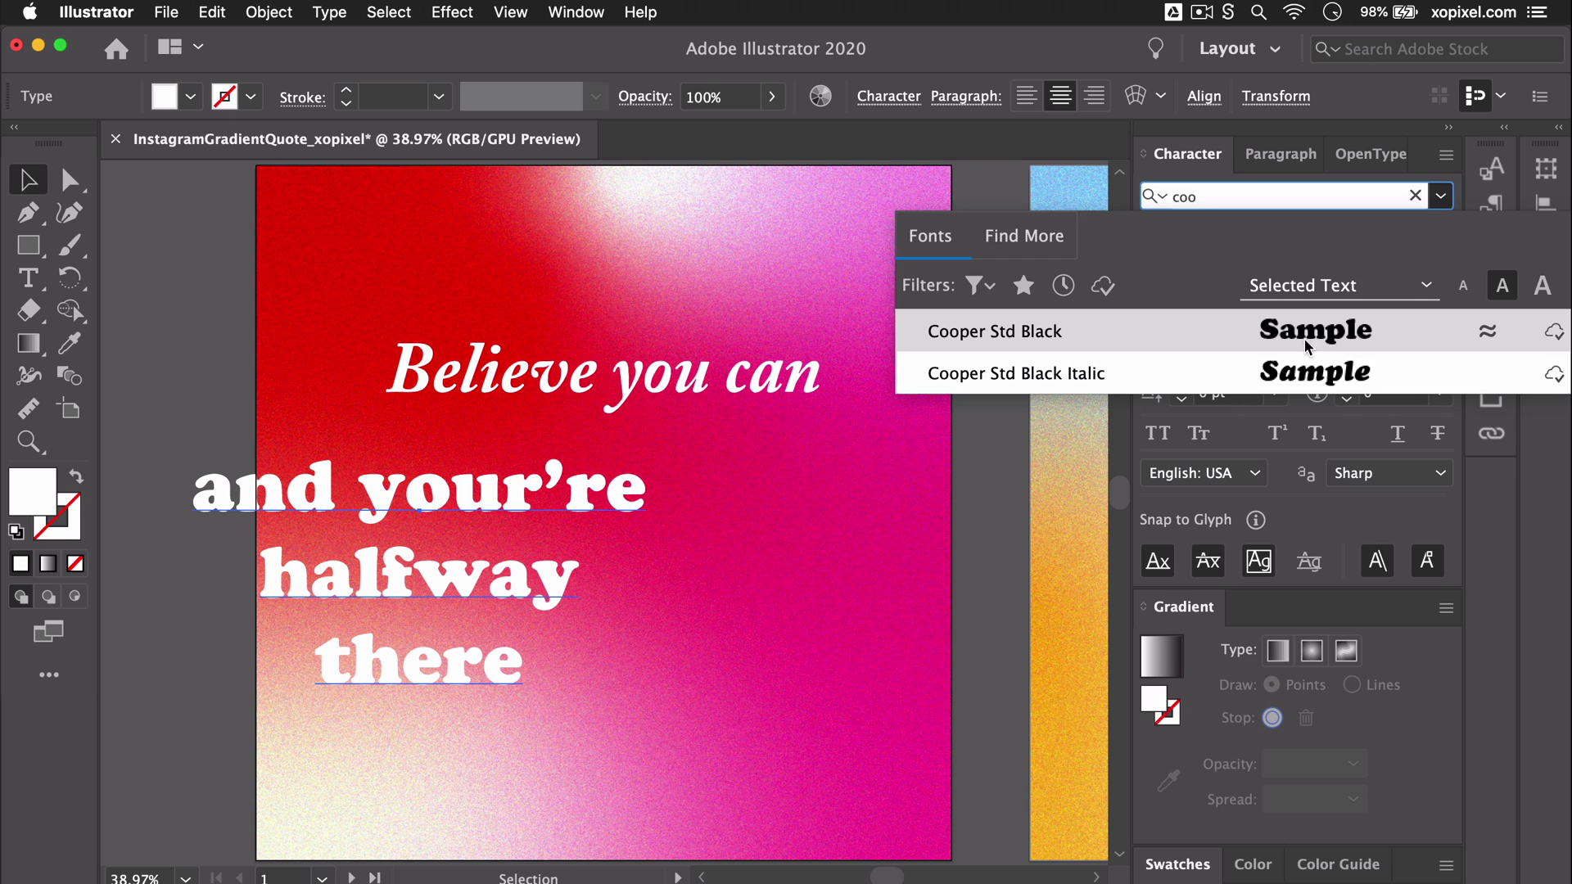
left_click(1310, 328)
left_click(1182, 270)
left_click(1182, 270)
left_click(1182, 270)
left_click(1182, 270)
left_click(1204, 96)
left_click(968, 172)
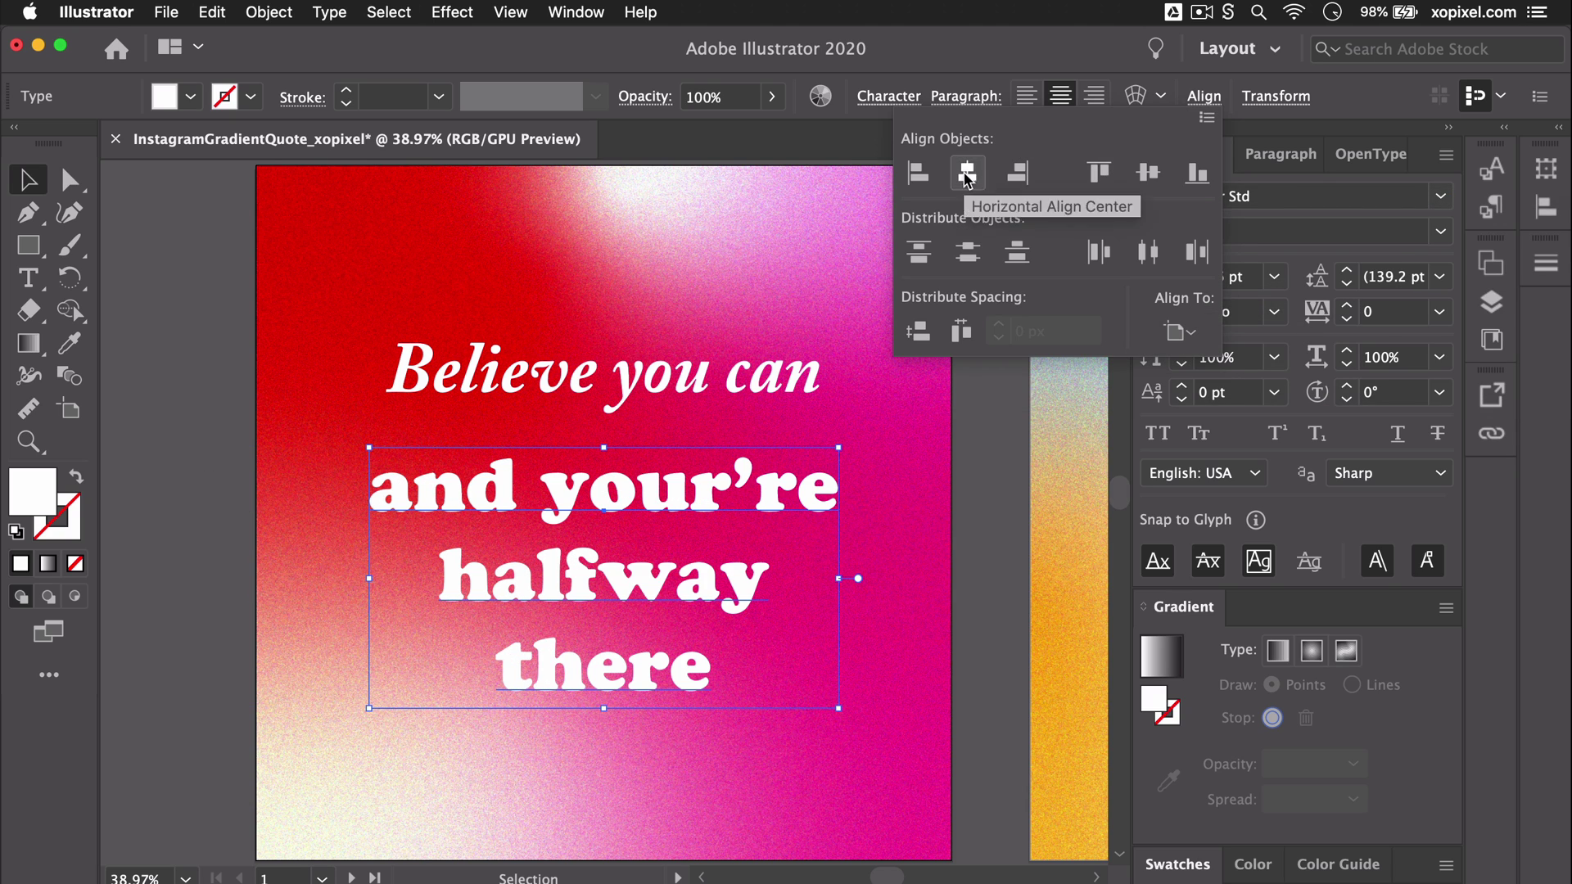